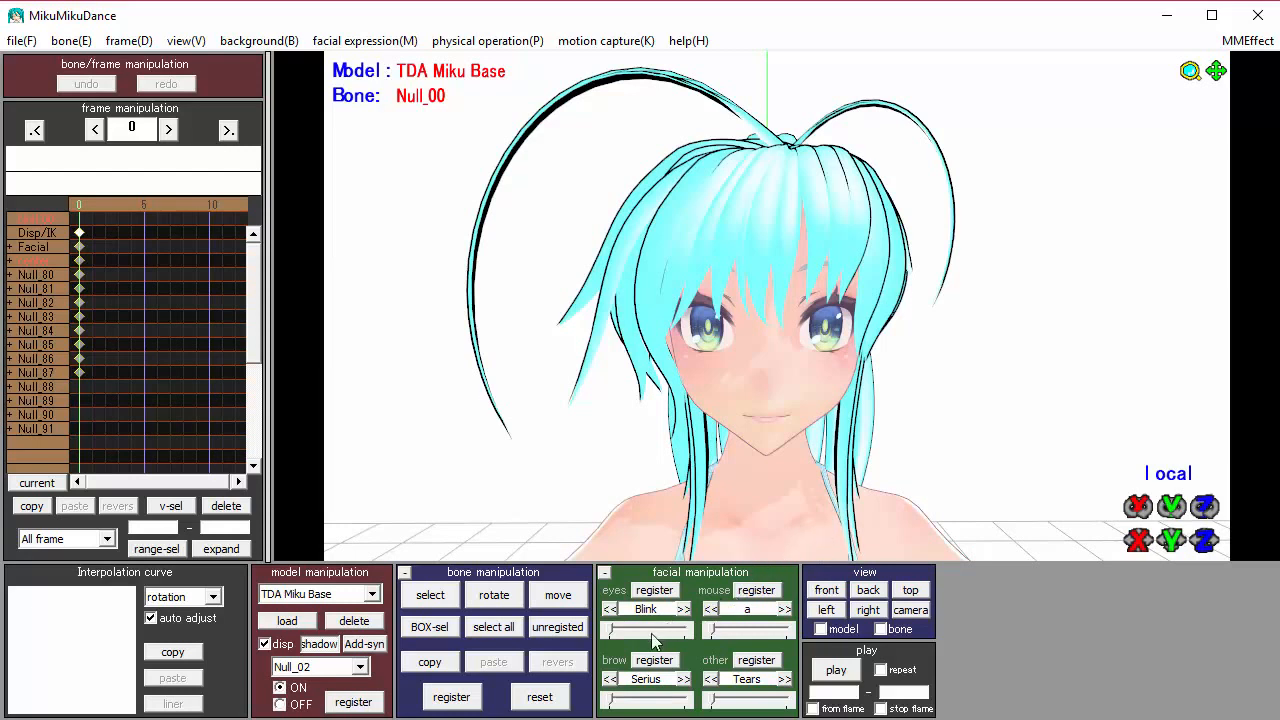
left_click_drag(609, 630, 578, 648)
mouse_move(716, 631)
left_mouse_down()
mouse_move(745, 634)
mouse_move(712, 632)
left_mouse_up()
left_click_drag(710, 700, 668, 692)
Switch to PMX Editor and open its version information dialog.
left_click(1168, 16)
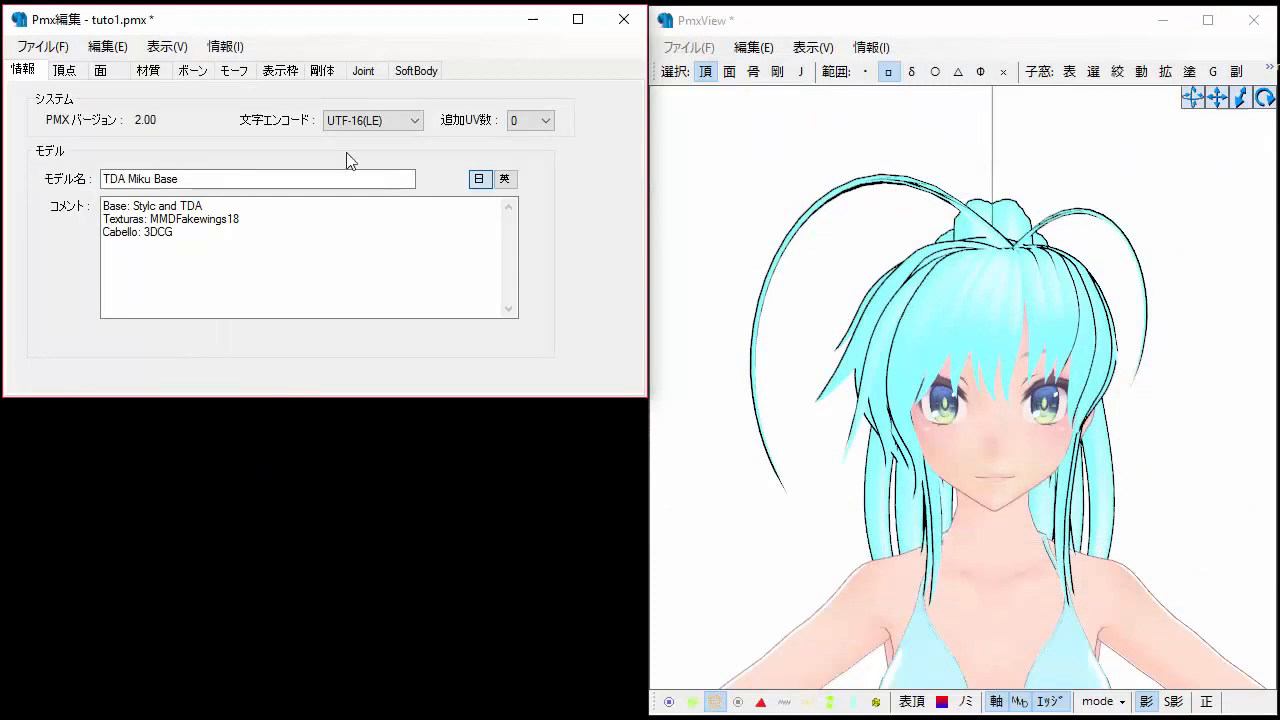
left_click(225, 46)
left_click(245, 62)
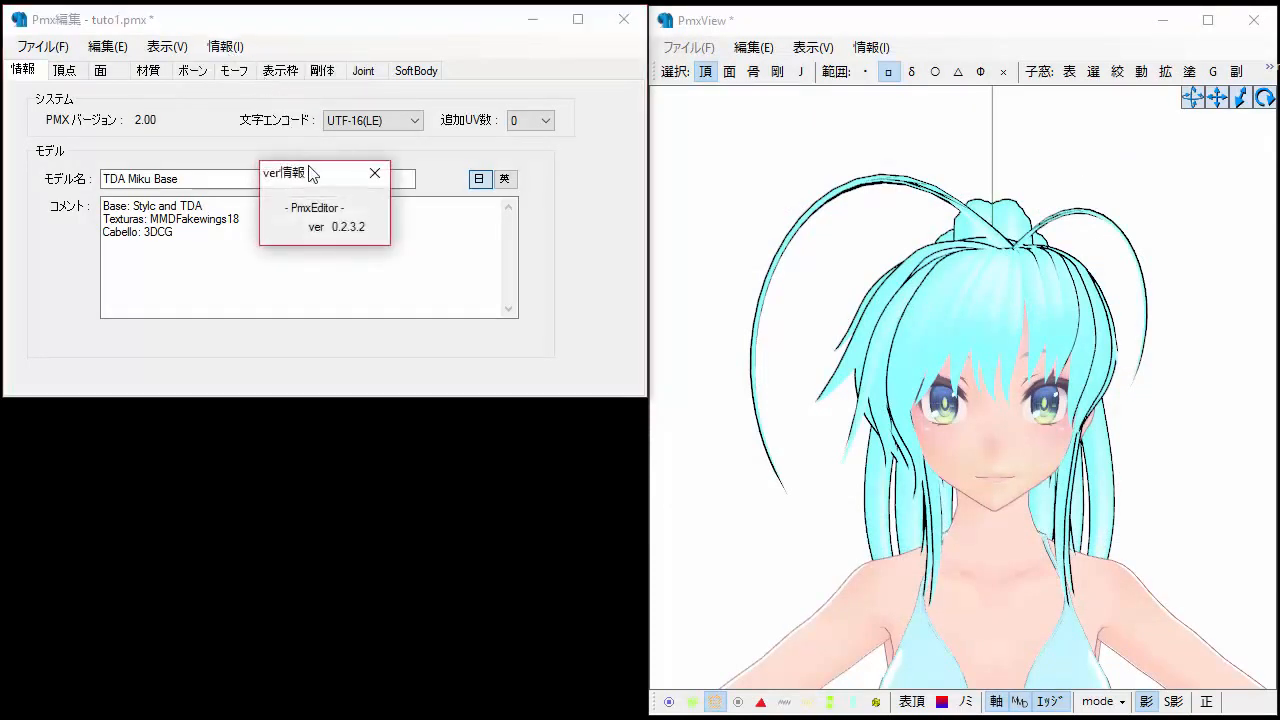
left_click_drag(350, 210, 401, 238)
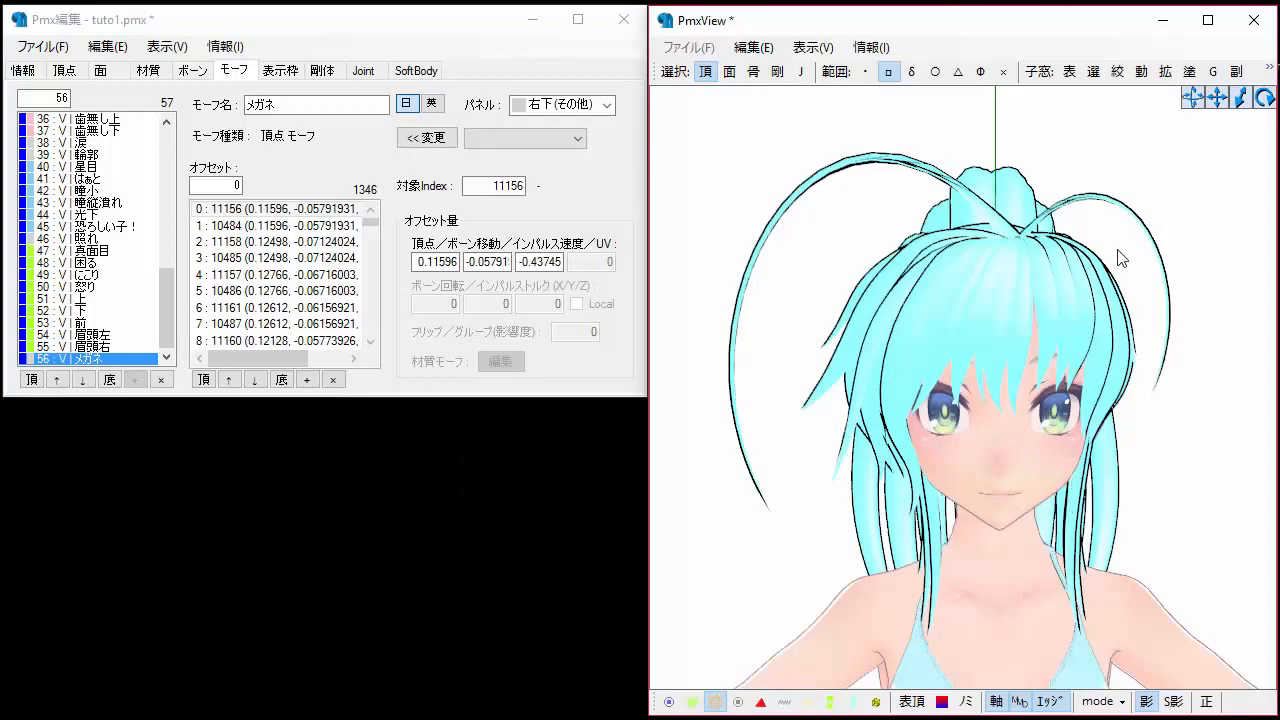
Open the vertex/material masking window and uncheck all materials.
mouse_move(980, 420)
right_mouse_down()
mouse_move(946, 420)
mouse_move(1018, 413)
mouse_move(978, 418)
right_mouse_up()
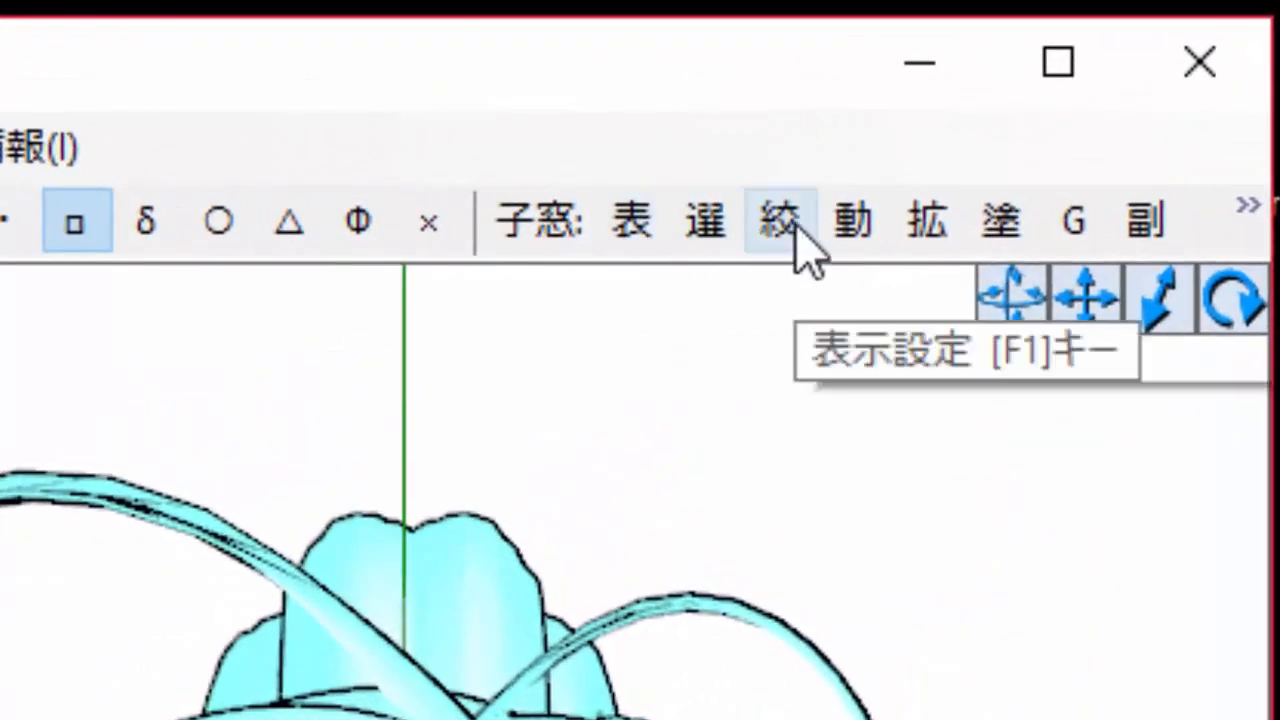
left_click(796, 222)
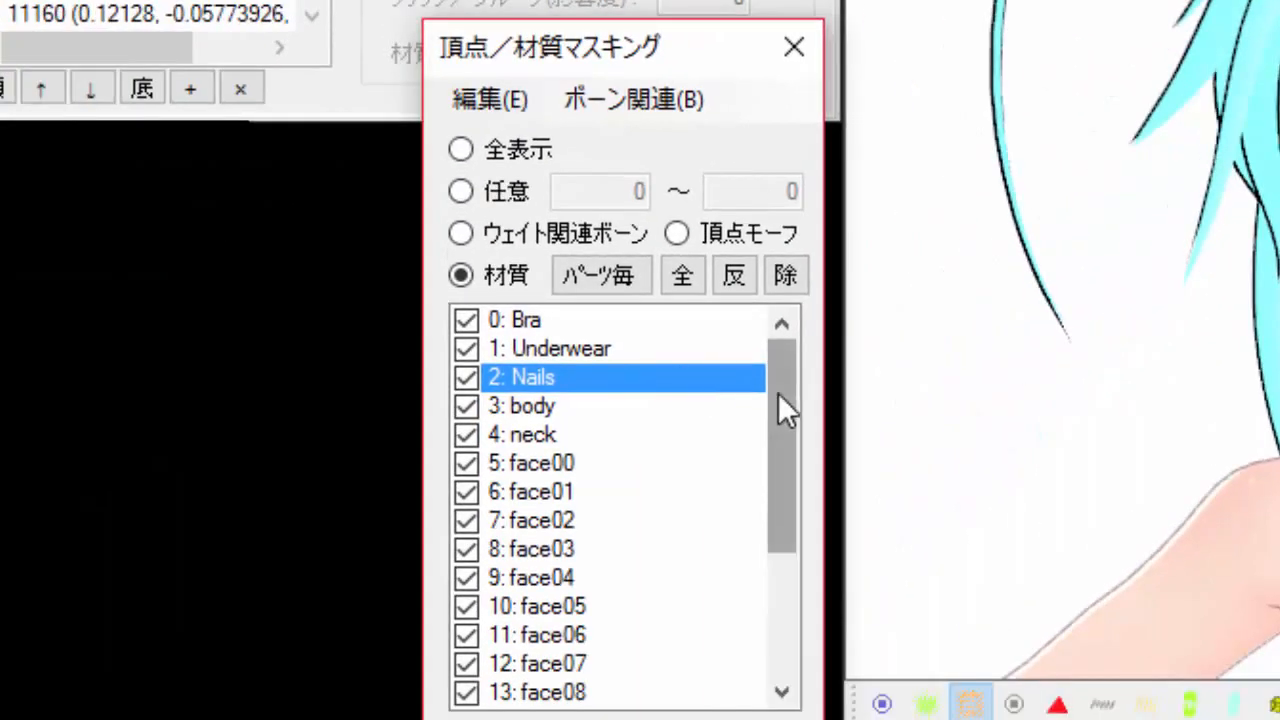
mouse_move(778, 393)
left_mouse_down()
mouse_move(772, 436)
mouse_move(780, 368)
left_mouse_up()
left_click(604, 434)
right_click(604, 434)
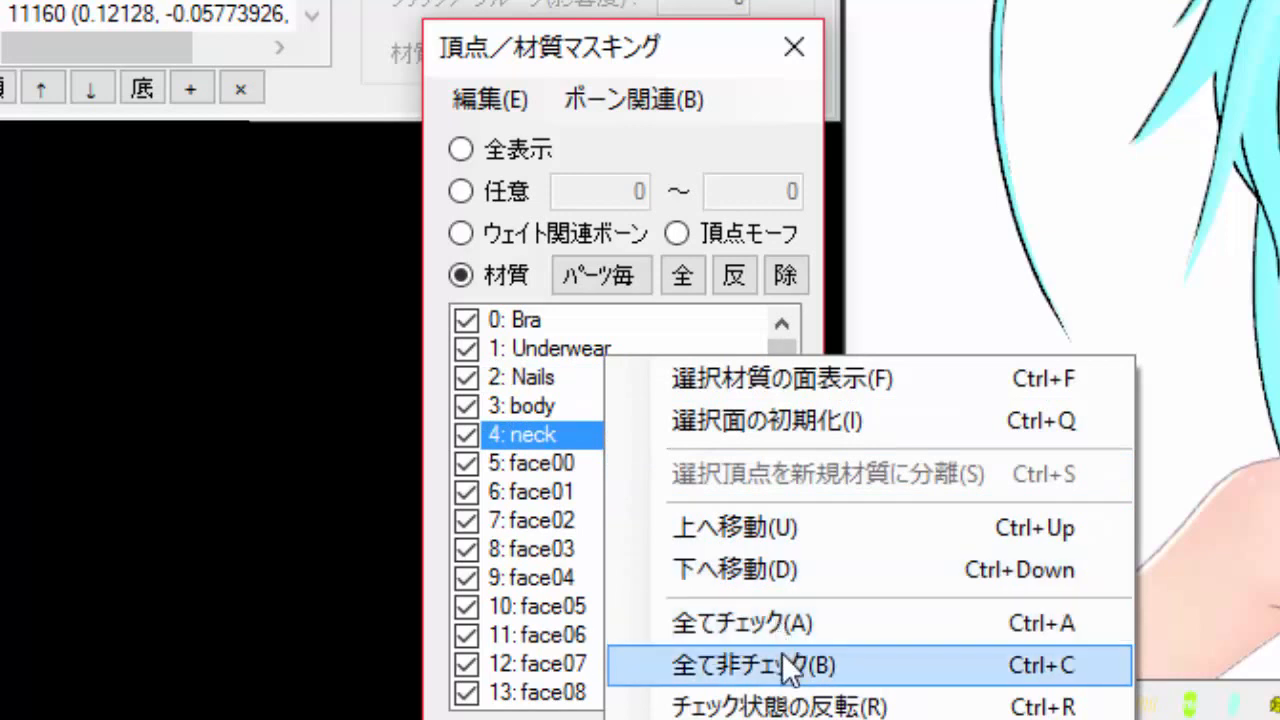
left_click(714, 664)
Show only material 20: 材質1 in the view and rotate to inspect it.
left_click(613, 283)
left_click_drag(776, 362, 784, 518)
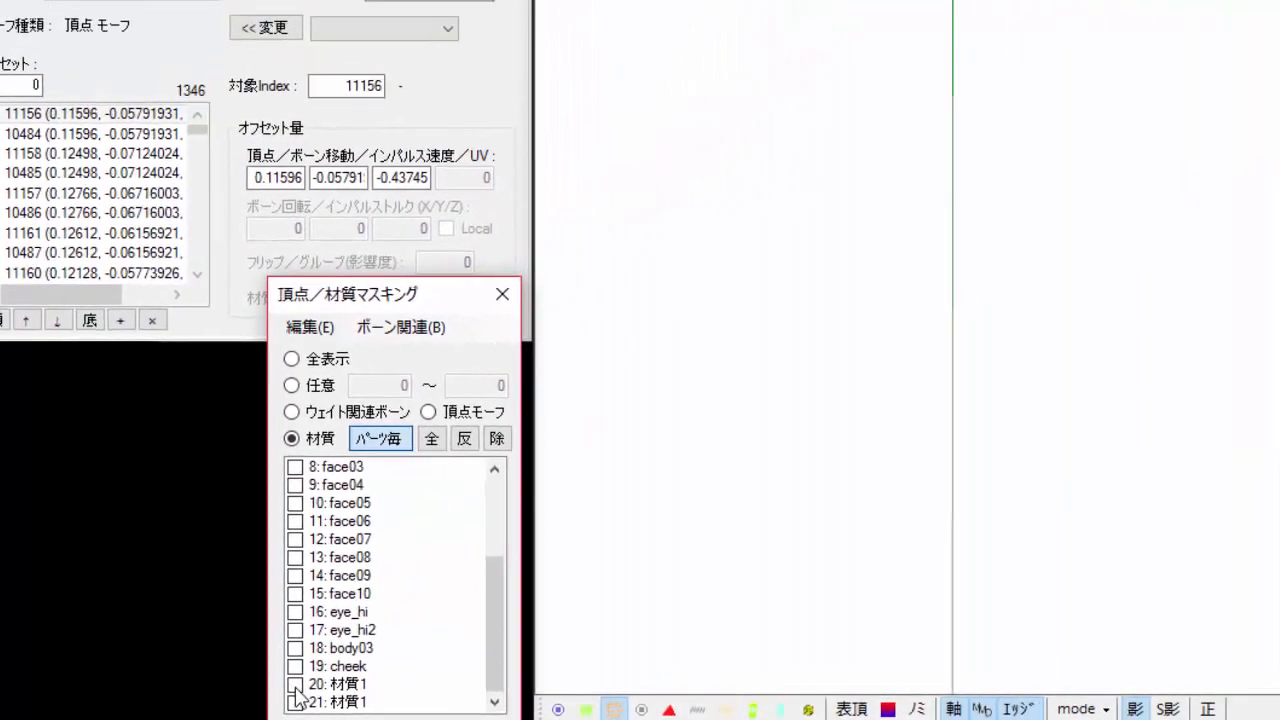
left_click(466, 663)
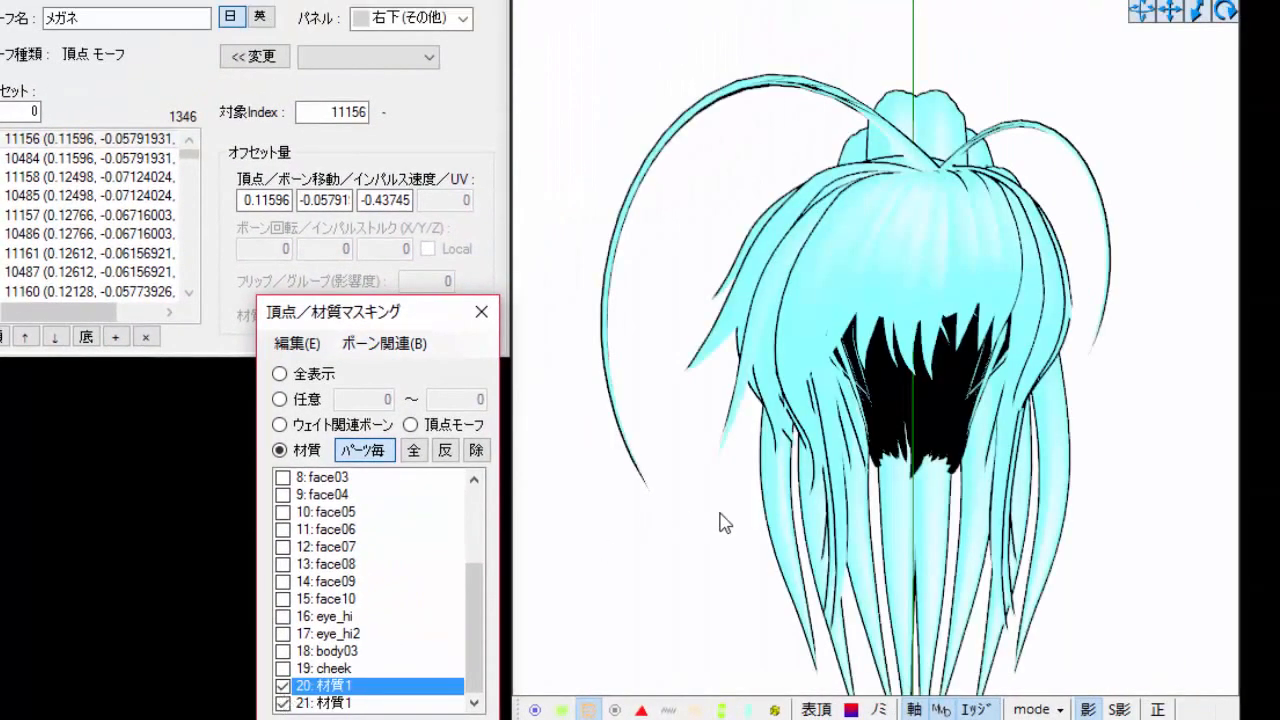
right_click_drag(723, 518, 792, 516)
Toggle the visibility of materials 20 and 21 to identify the hair material.
left_click(282, 703)
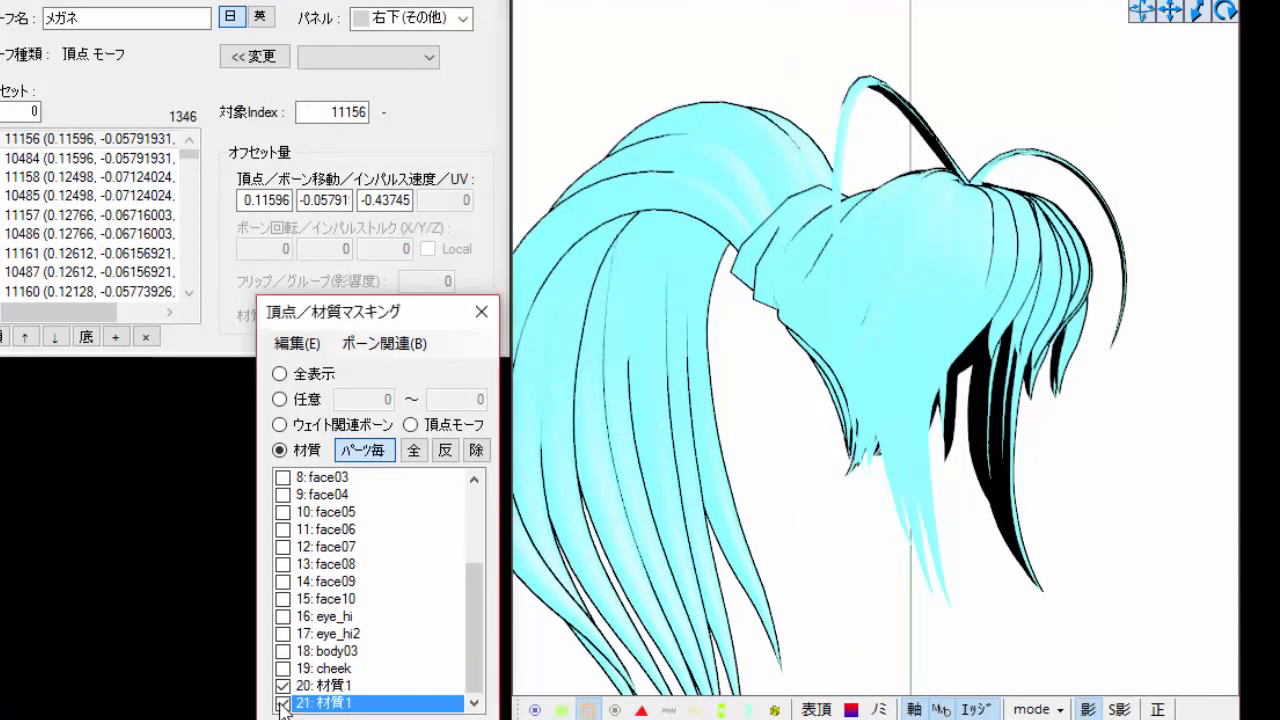
left_click(282, 704)
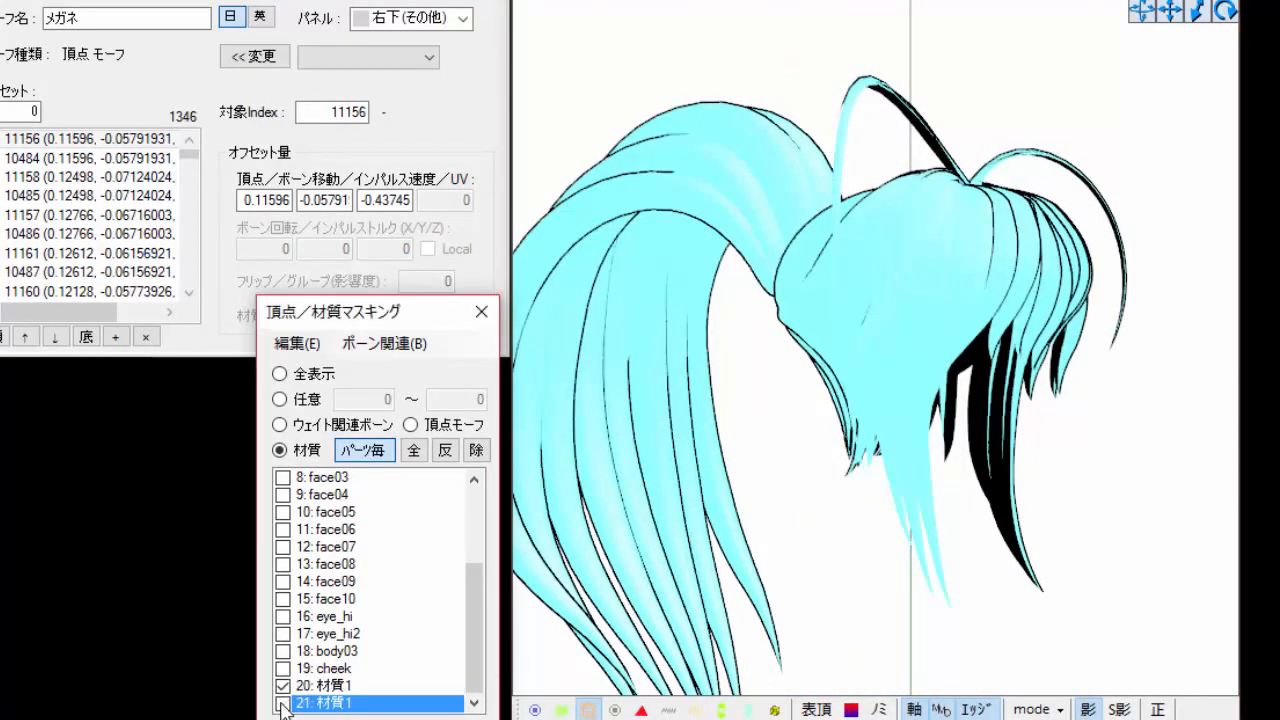
double_click(338, 686)
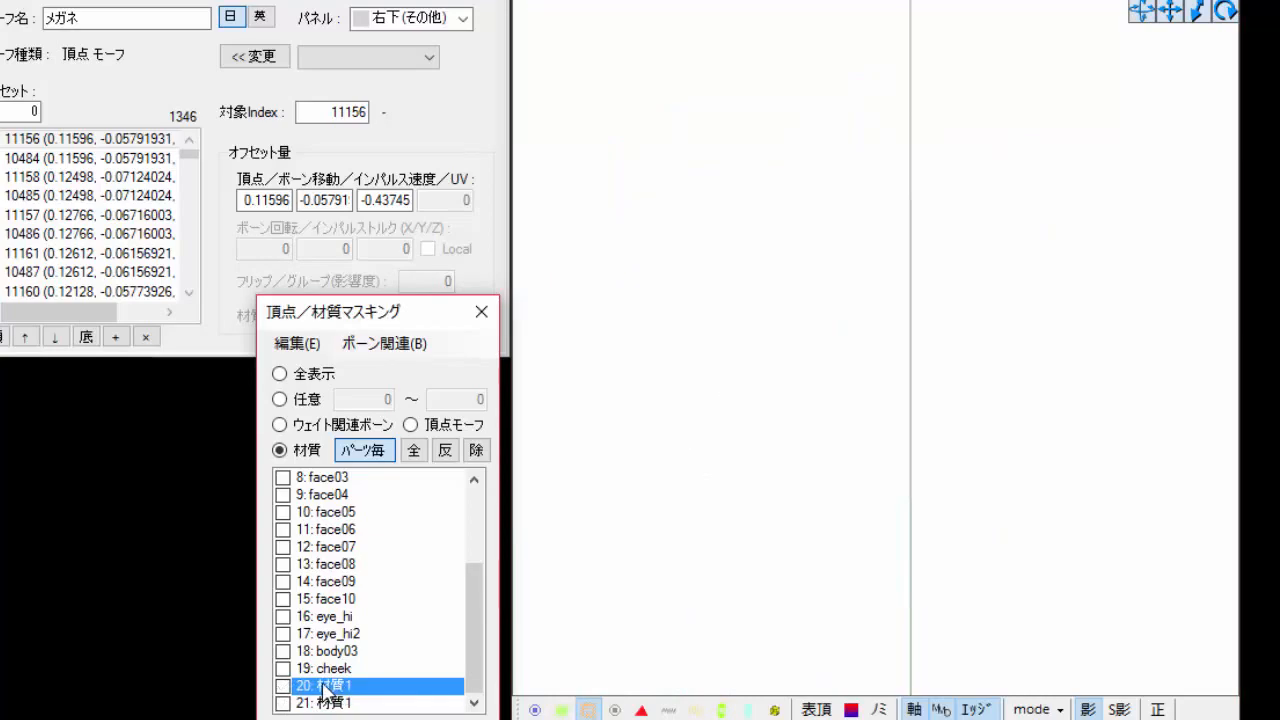
double_click(325, 688)
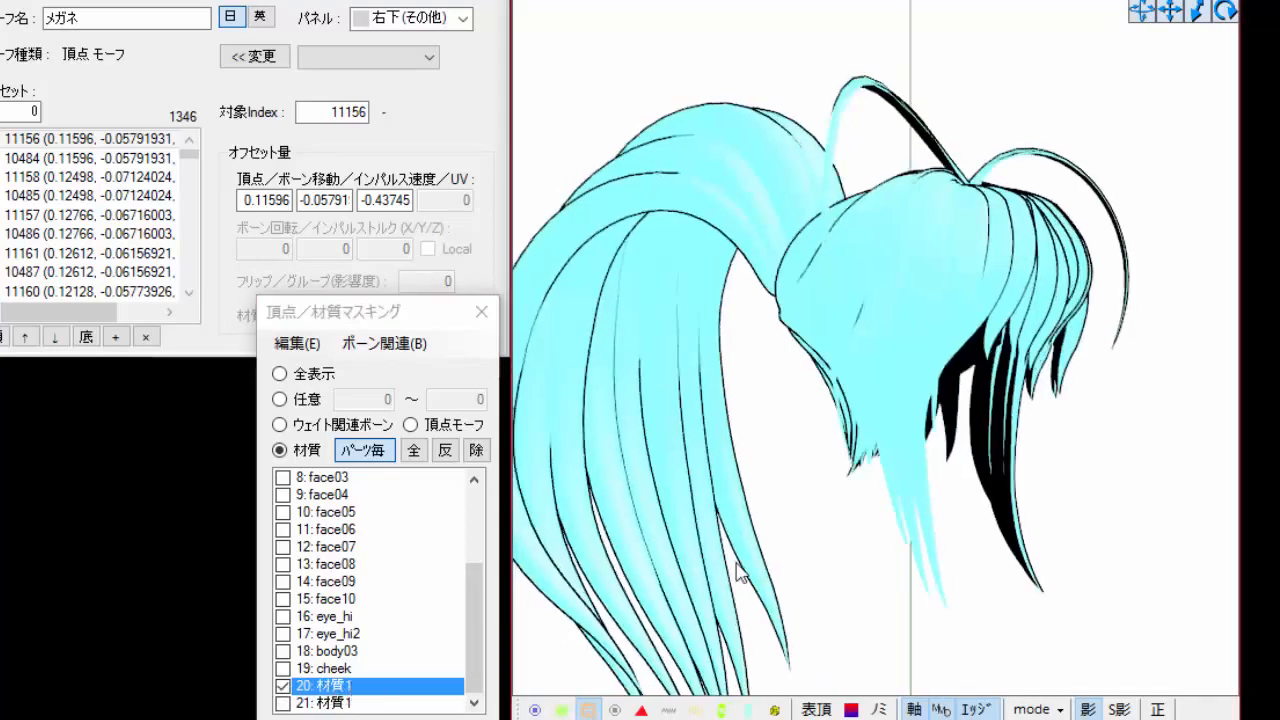
right_click_drag(737, 563, 763, 567)
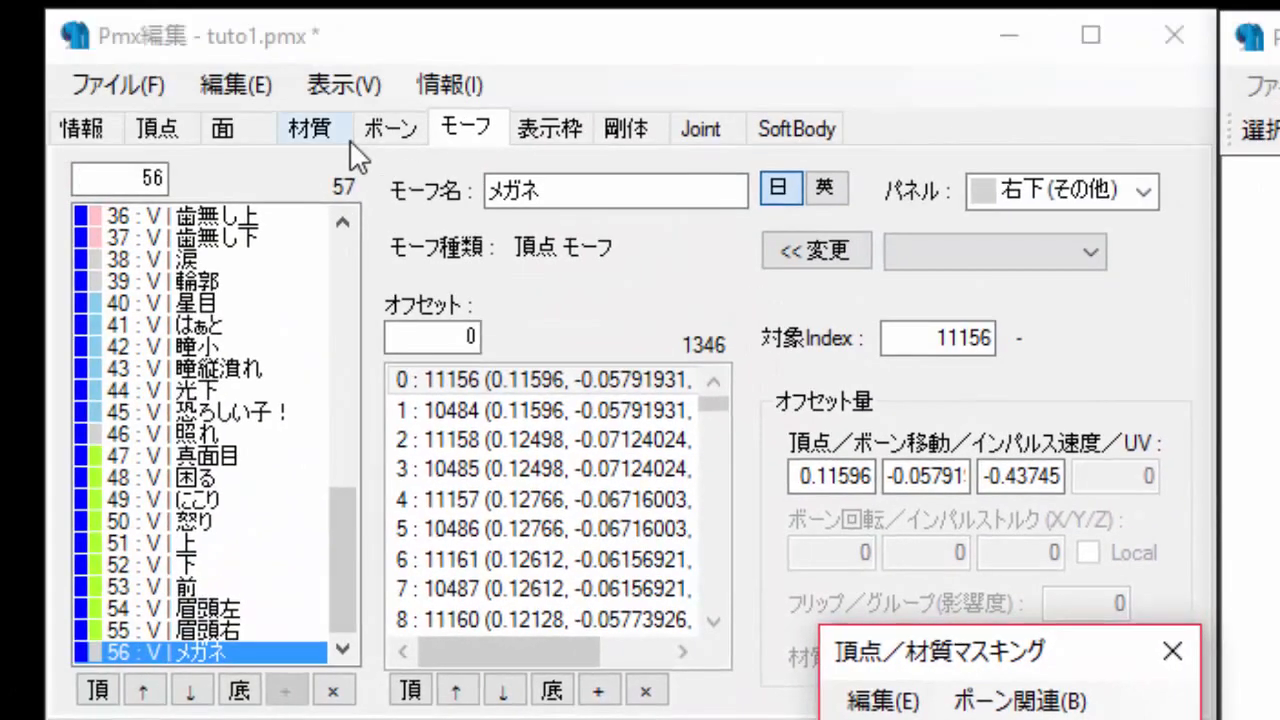
Examine material 20: 材質1's colour settings in the Material tab.
left_click(305, 125)
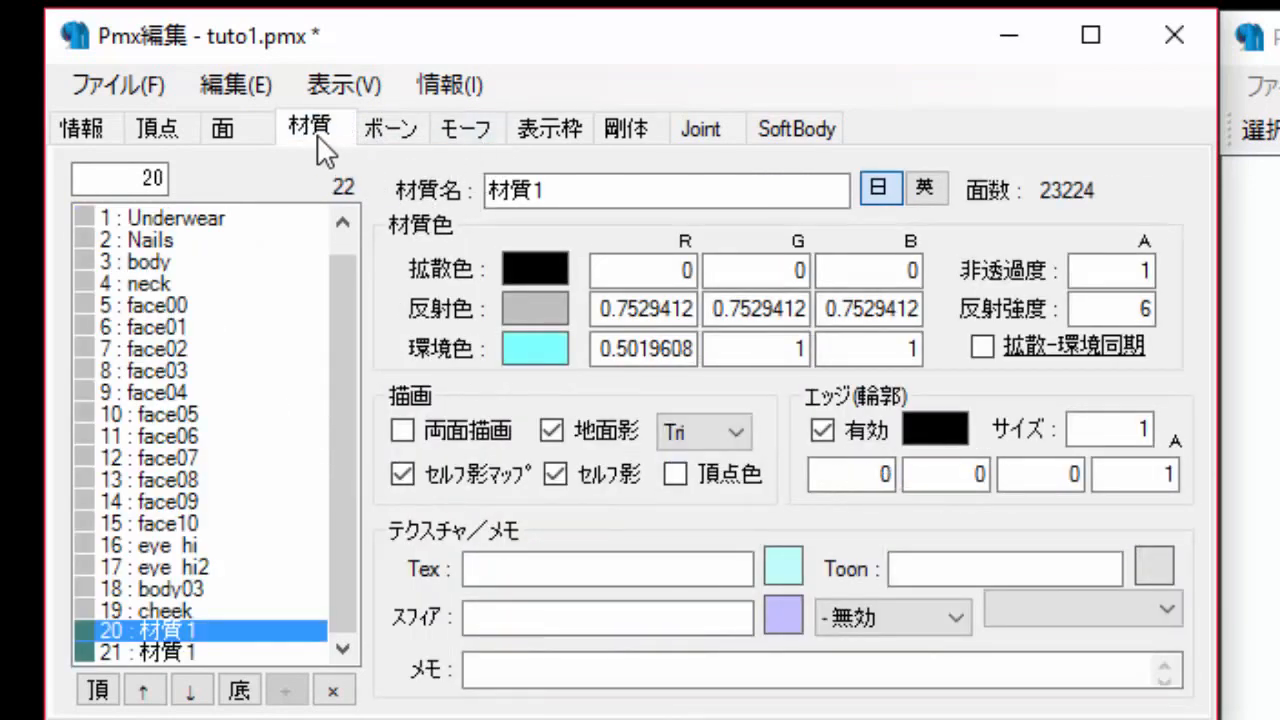
scroll(330, 225, "up", 1)
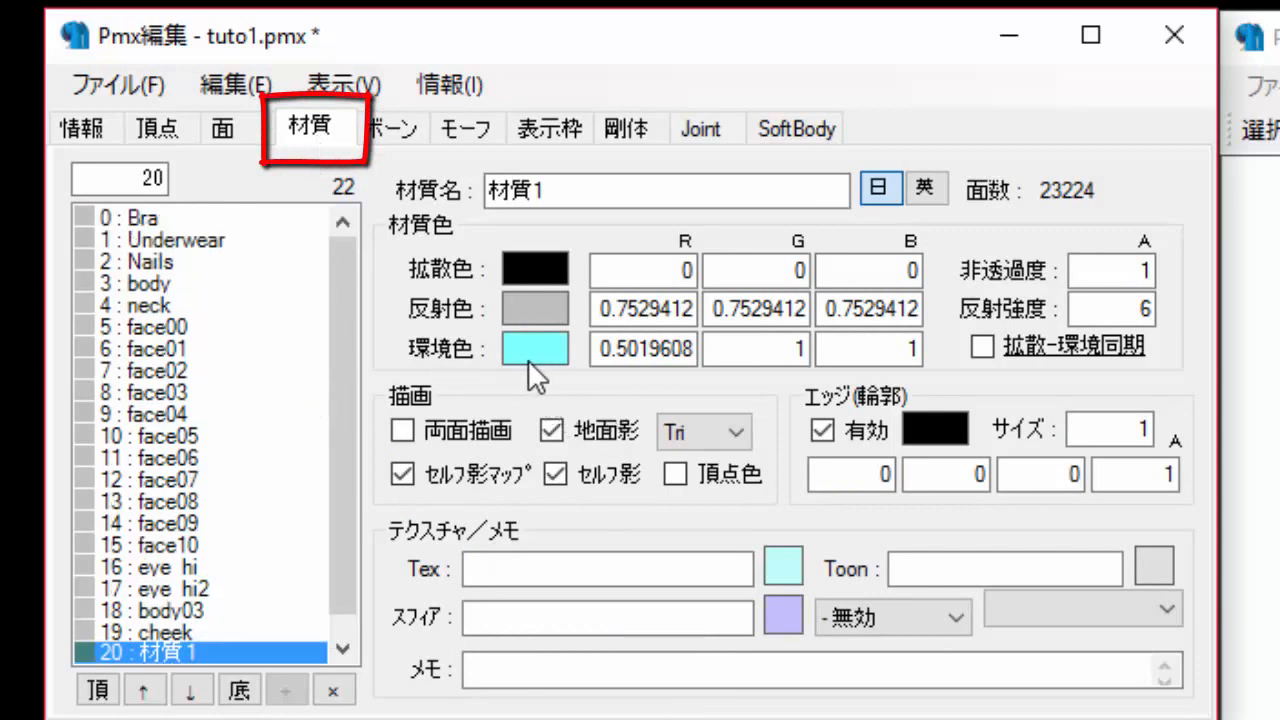
left_click(467, 132)
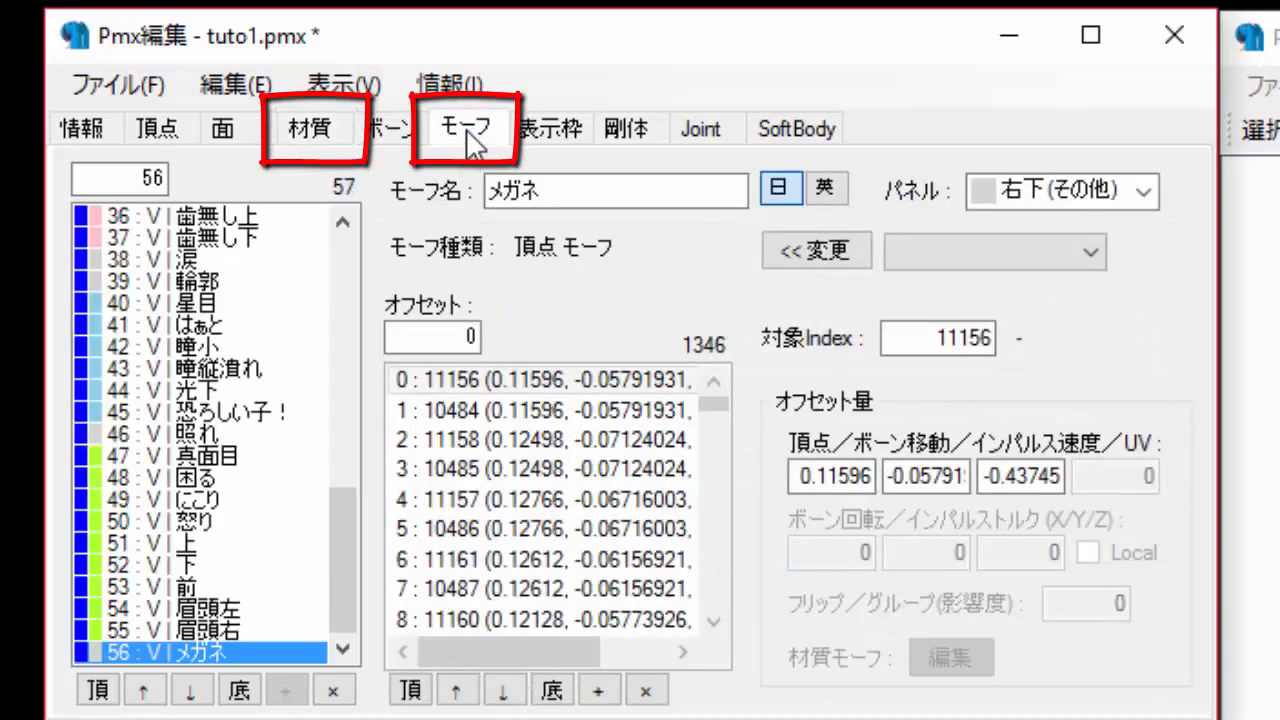
left_click(322, 127)
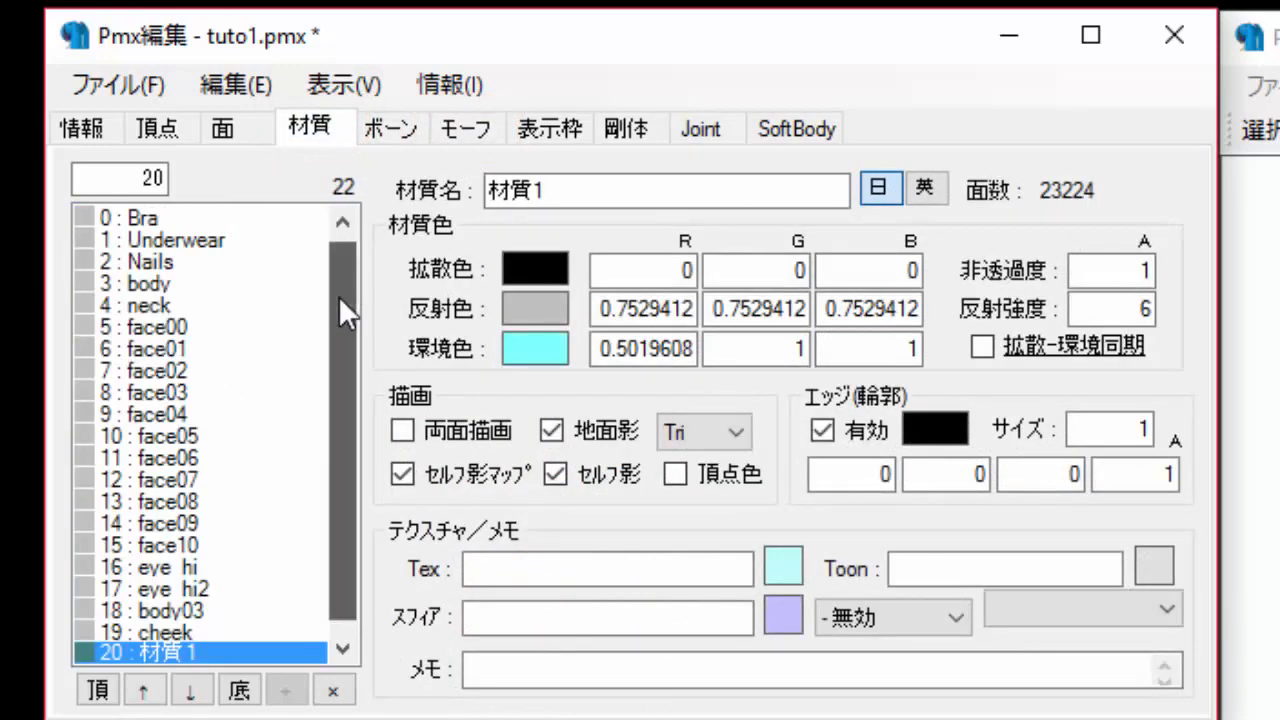
left_click_drag(338, 295, 318, 425)
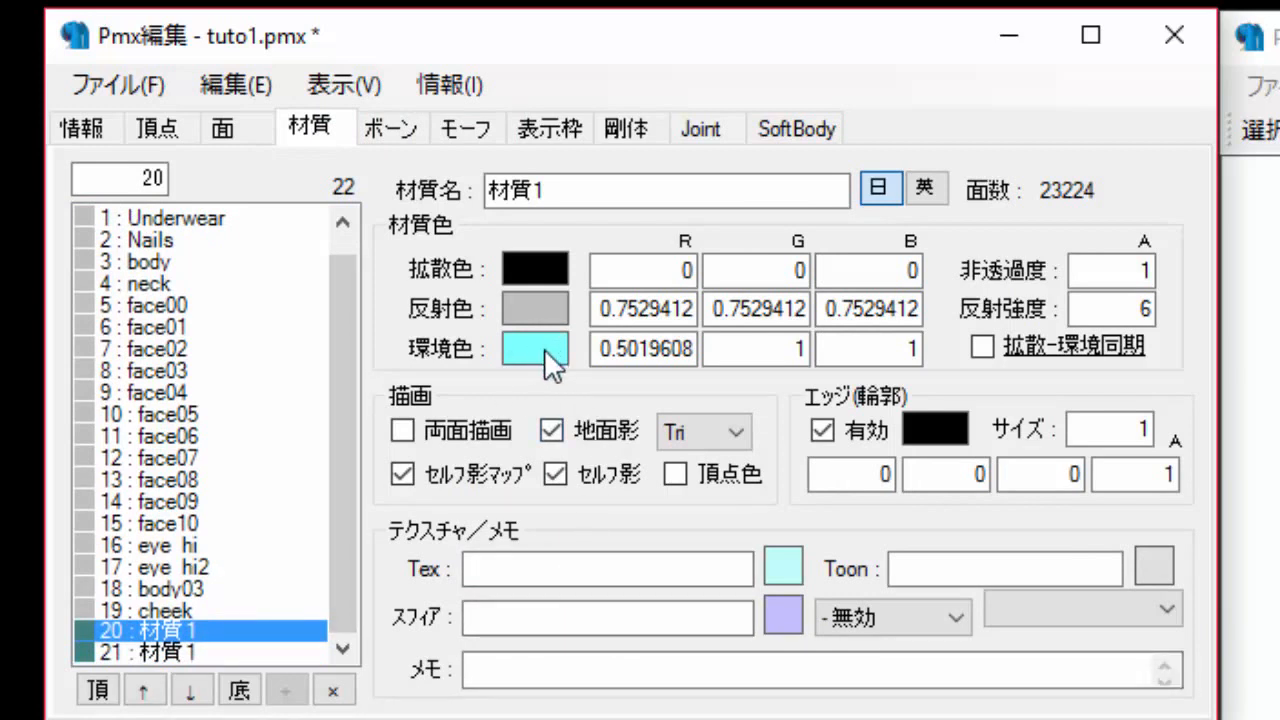
left_click(1270, 712)
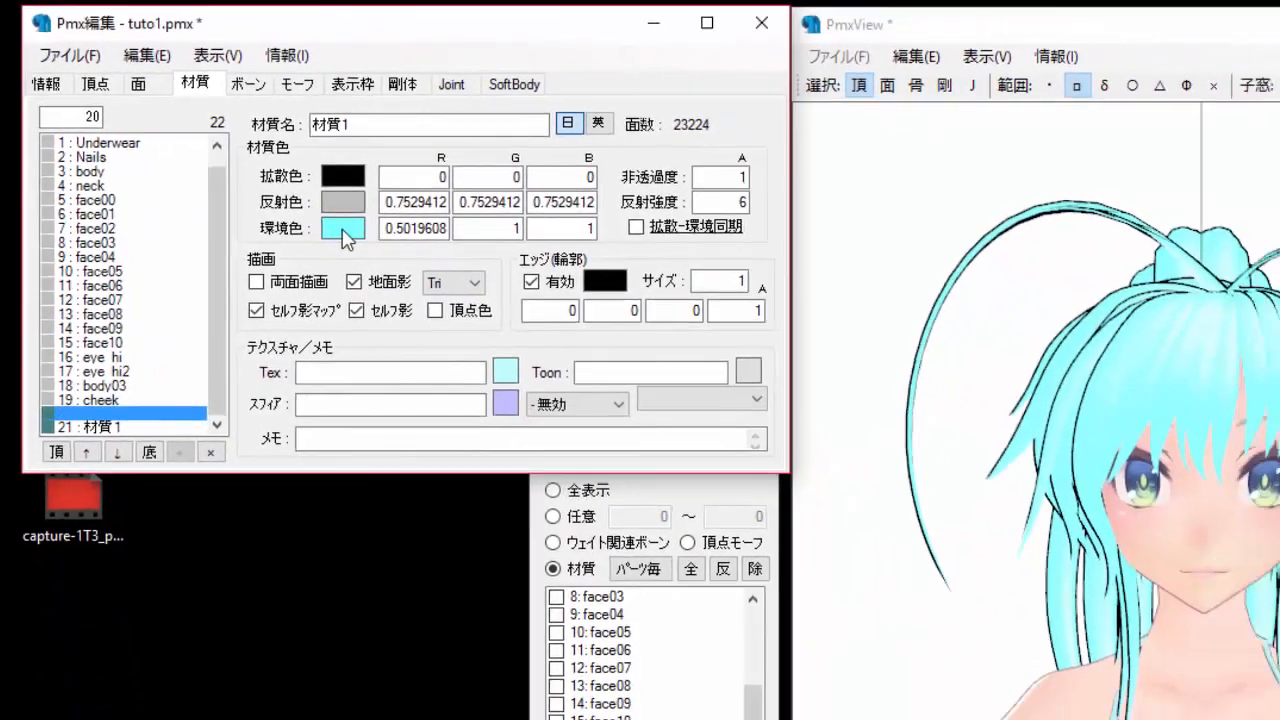
Preview material 20's ambient colour as red, then restore its original colour.
left_click(535, 348)
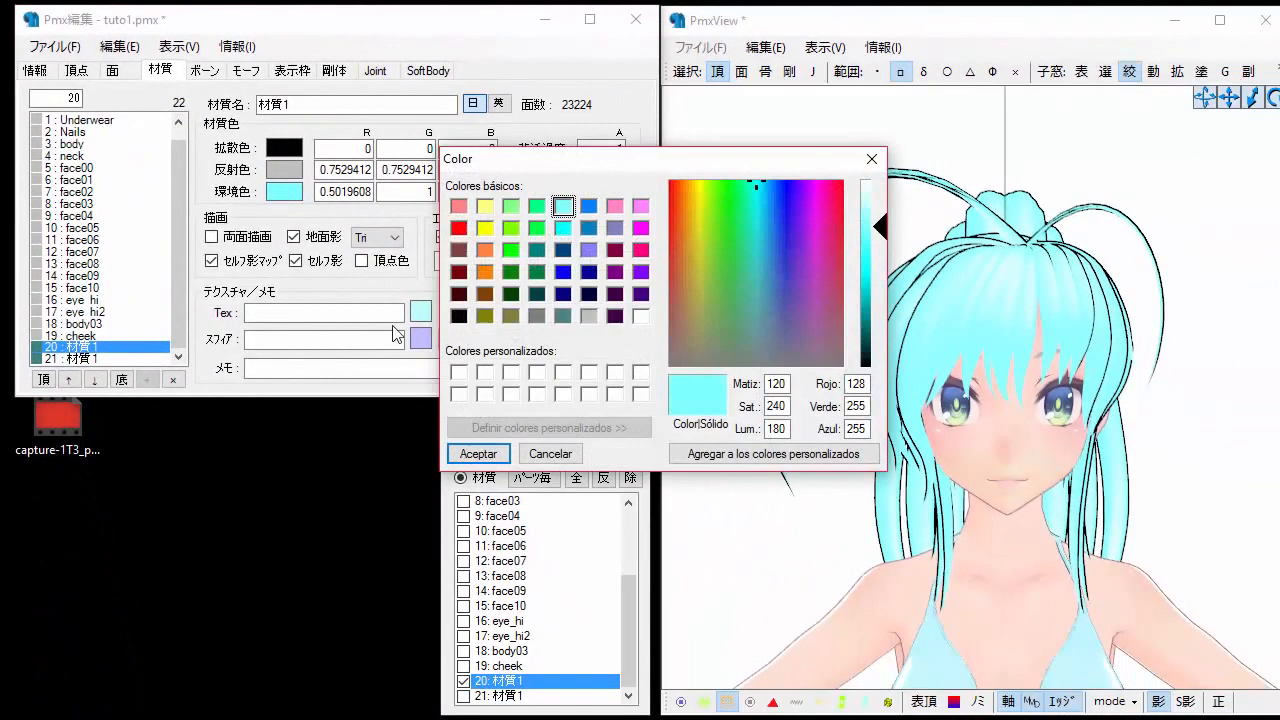
left_click(458, 228)
left_click(478, 454)
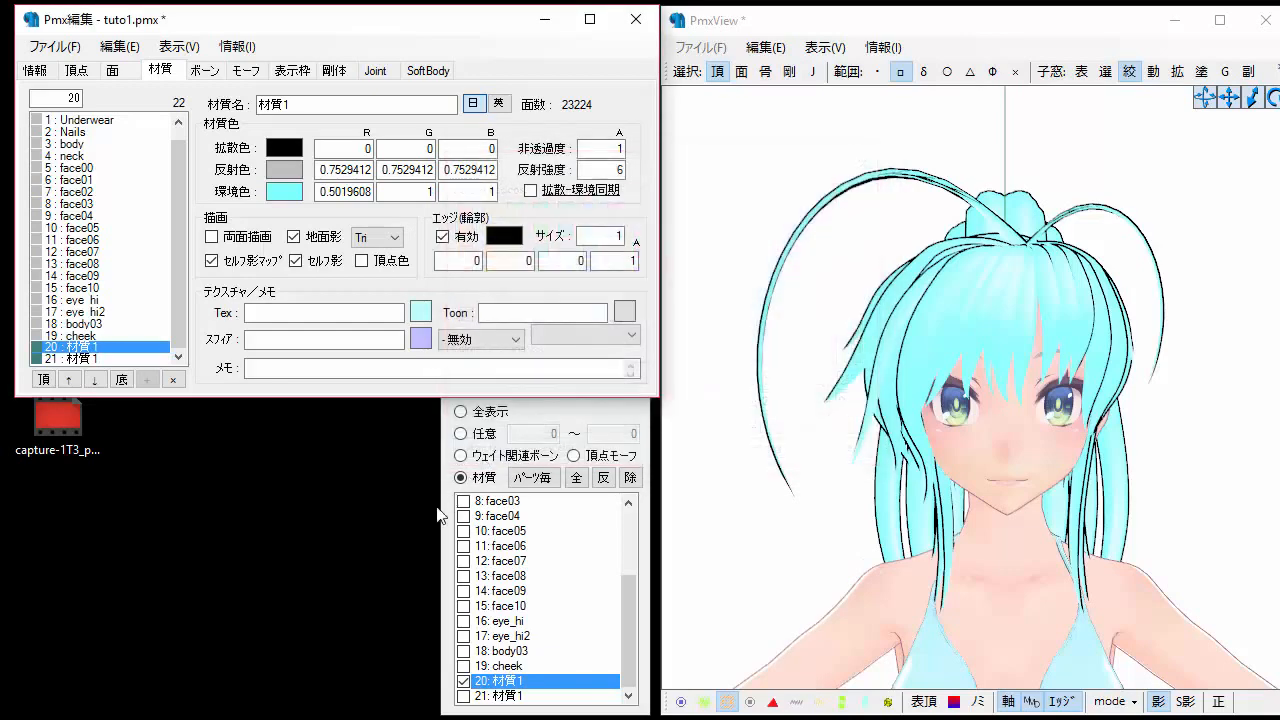
scroll(922, 530, "up", 1)
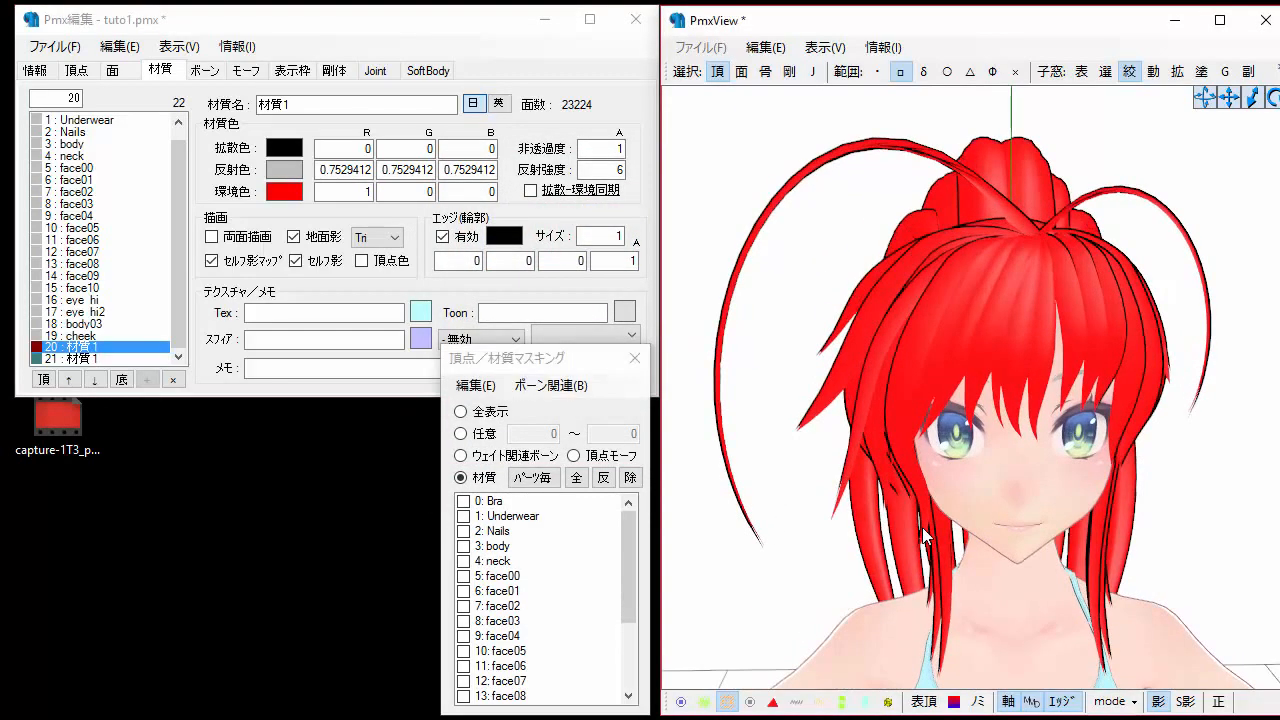
left_click(286, 196)
left_click(286, 196)
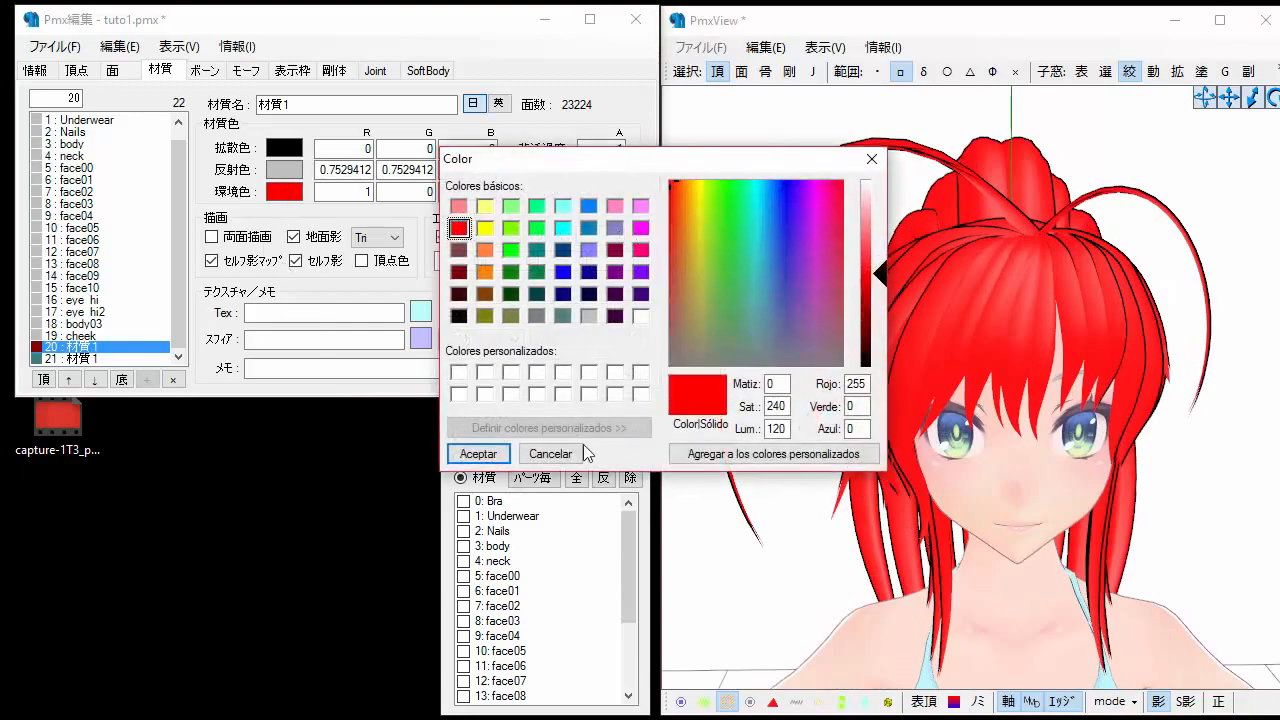
left_click(566, 454)
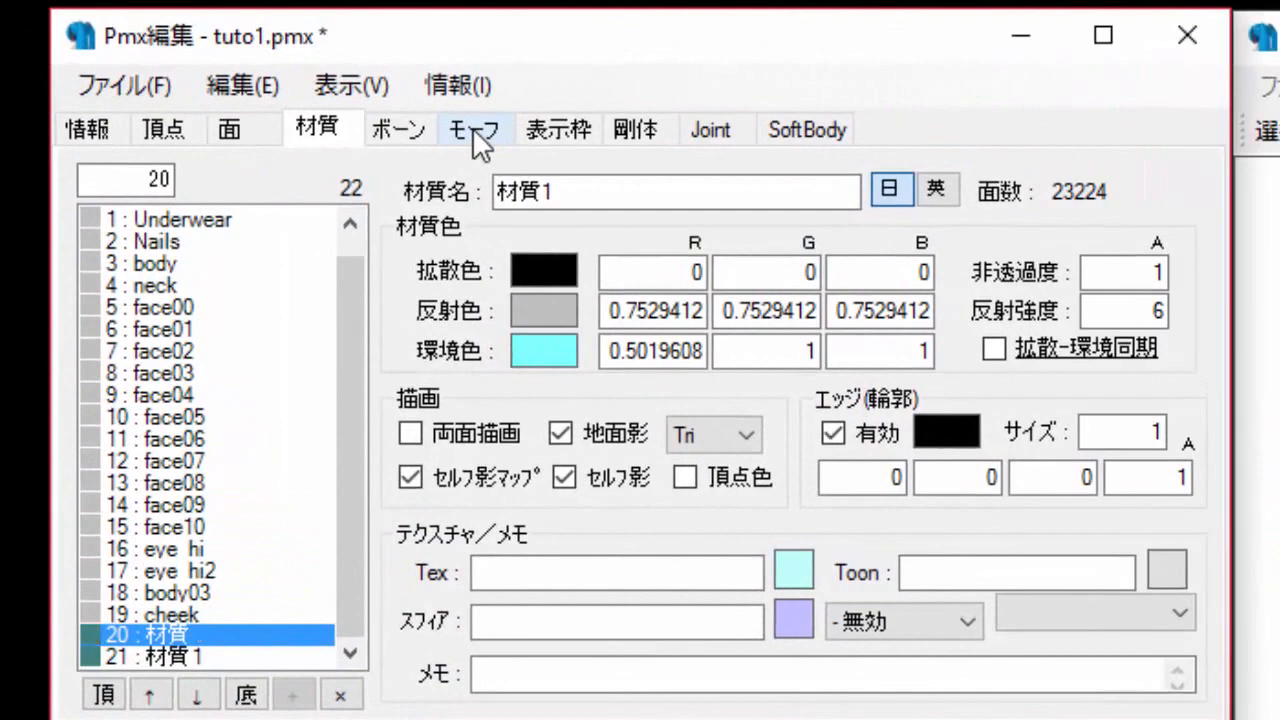
Create a new material morph from the morph list.
left_click(246, 71)
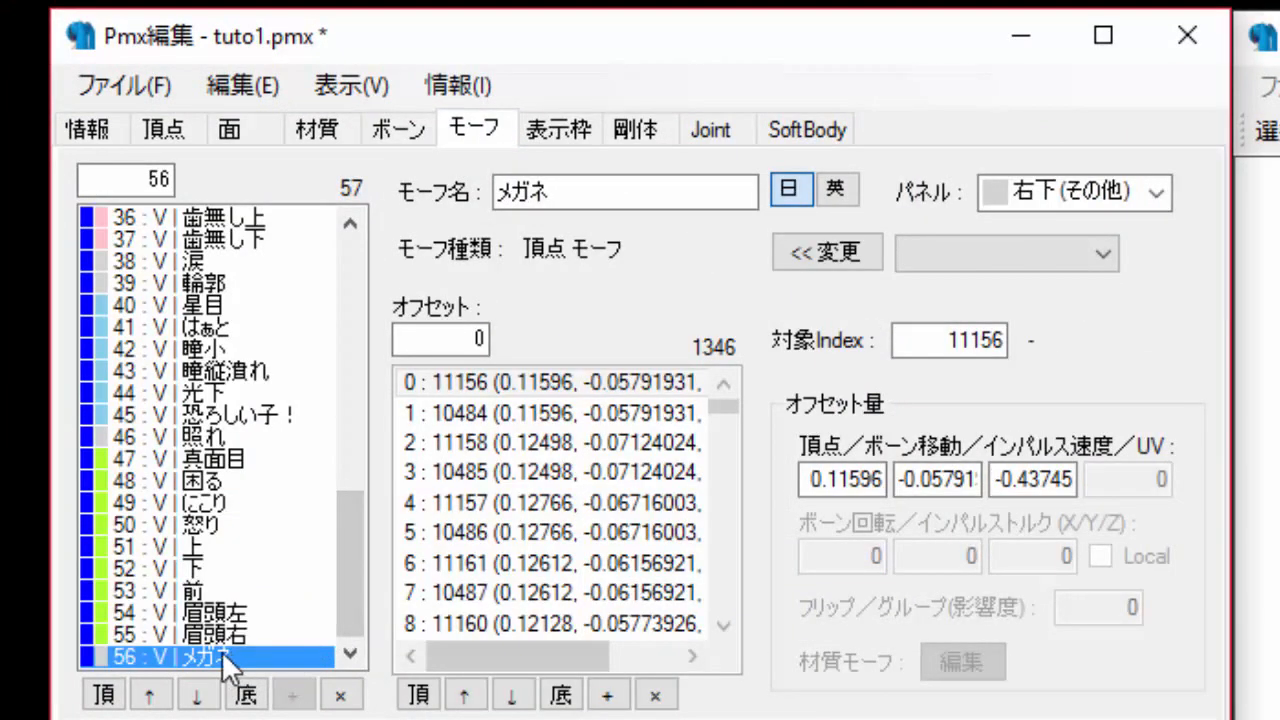
right_click(192, 652)
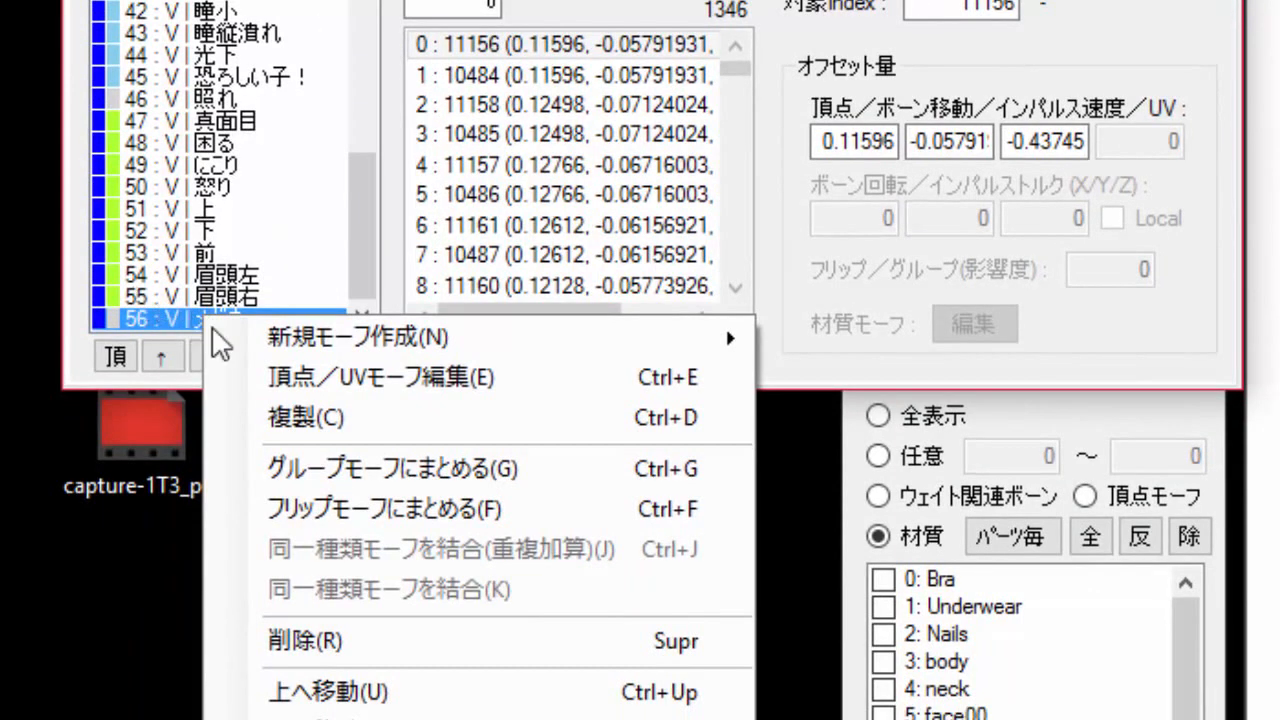
mouse_move(464, 339)
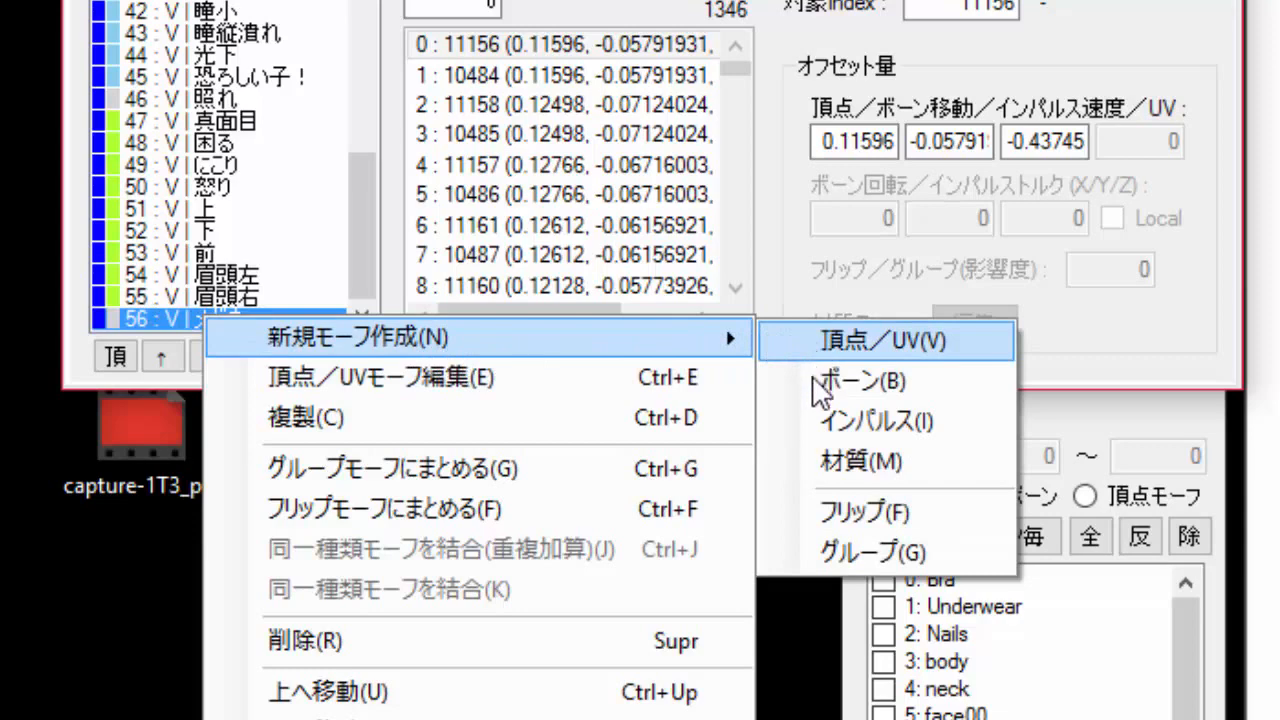
left_click(898, 469)
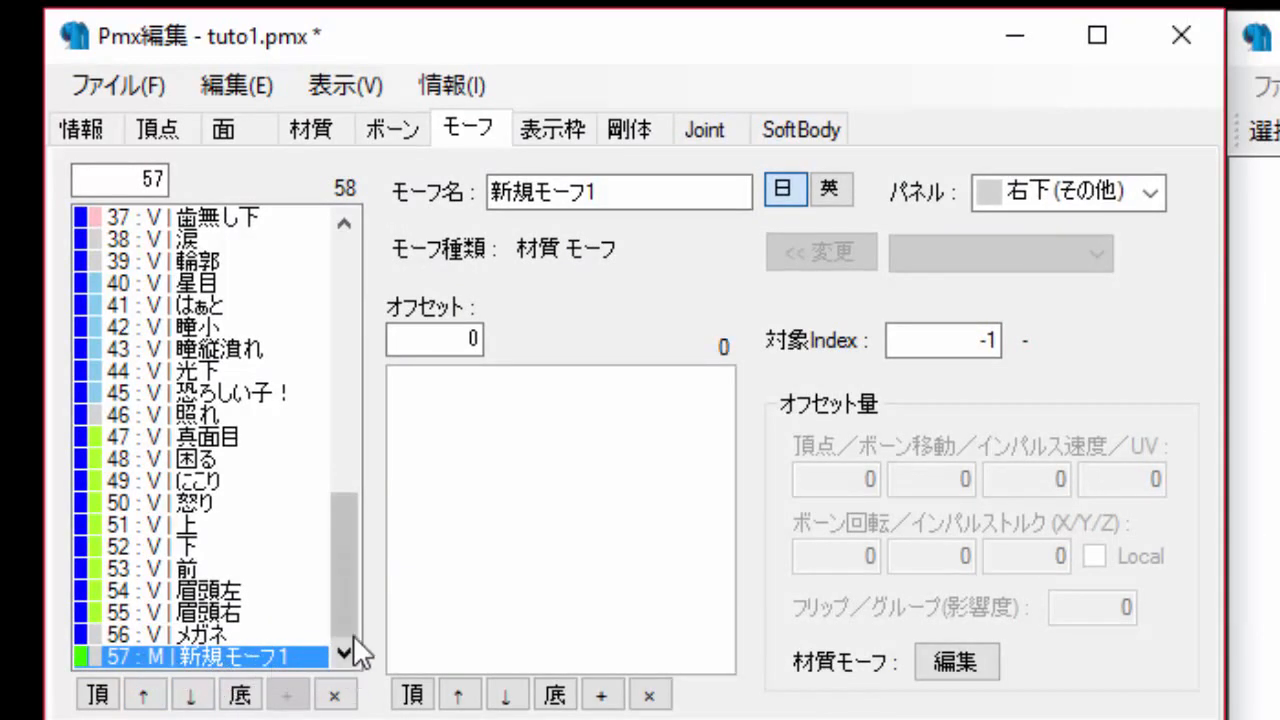
Name the new material morph cabello rojo.
left_click(629, 190)
left_click_drag(629, 187, 469, 175)
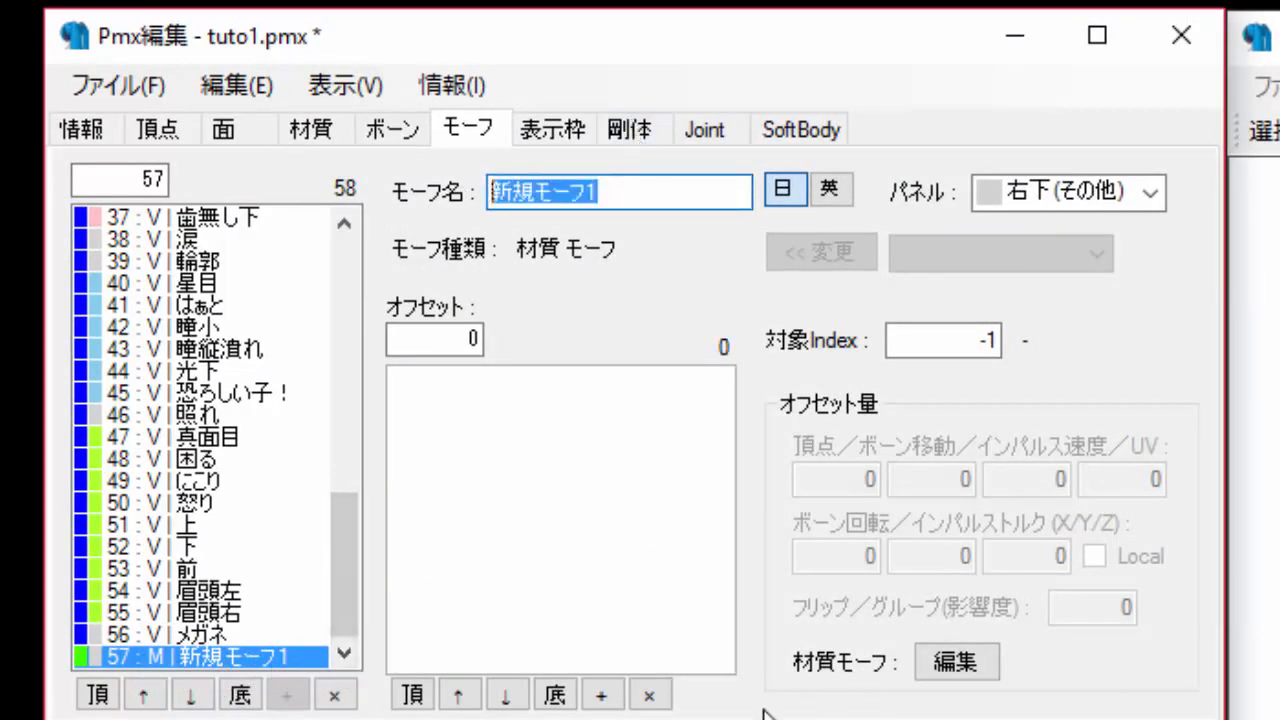
type("cab")
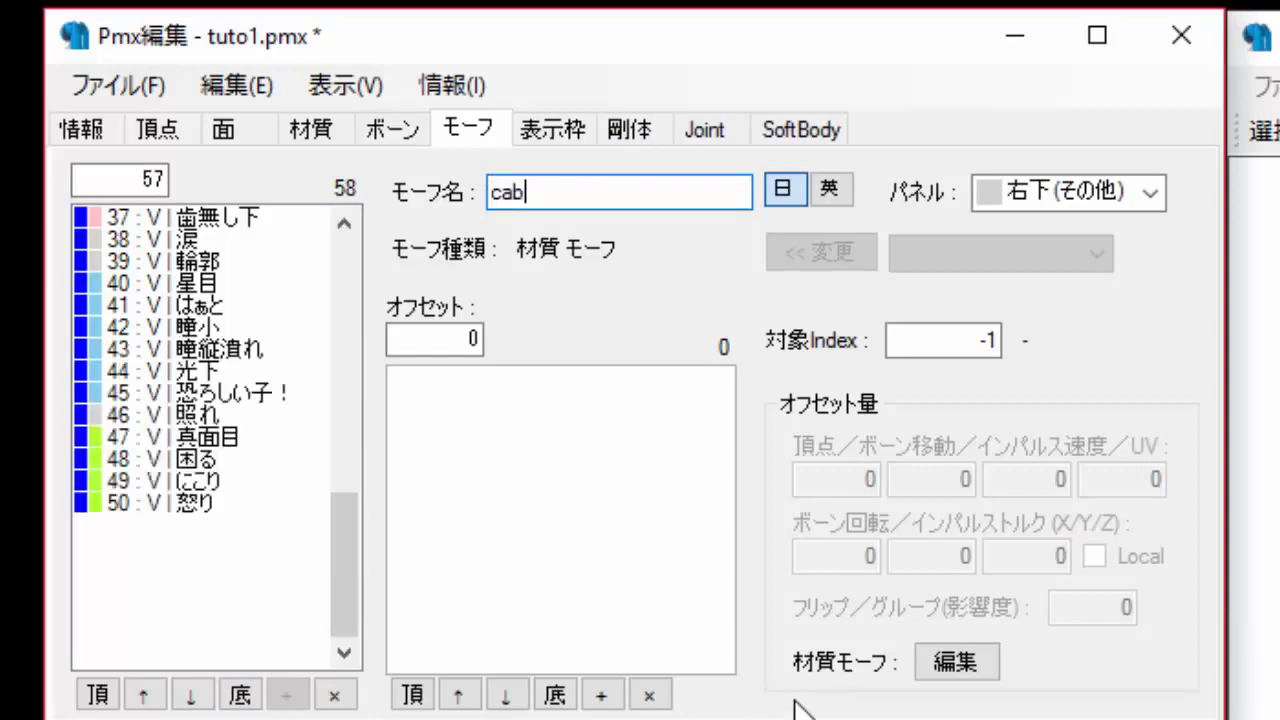
type("ello rojo")
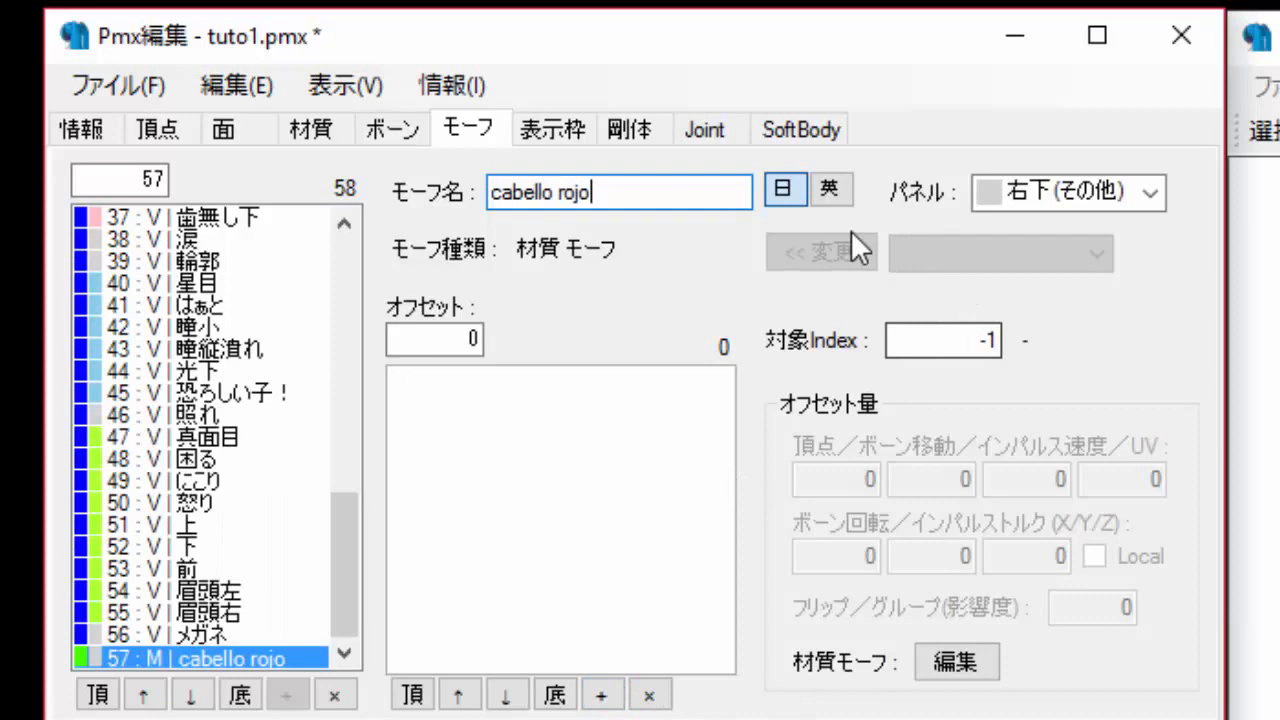
Copy the morph name and paste it as the morph's English name.
key("ctrl+a")
key("ctrl+c")
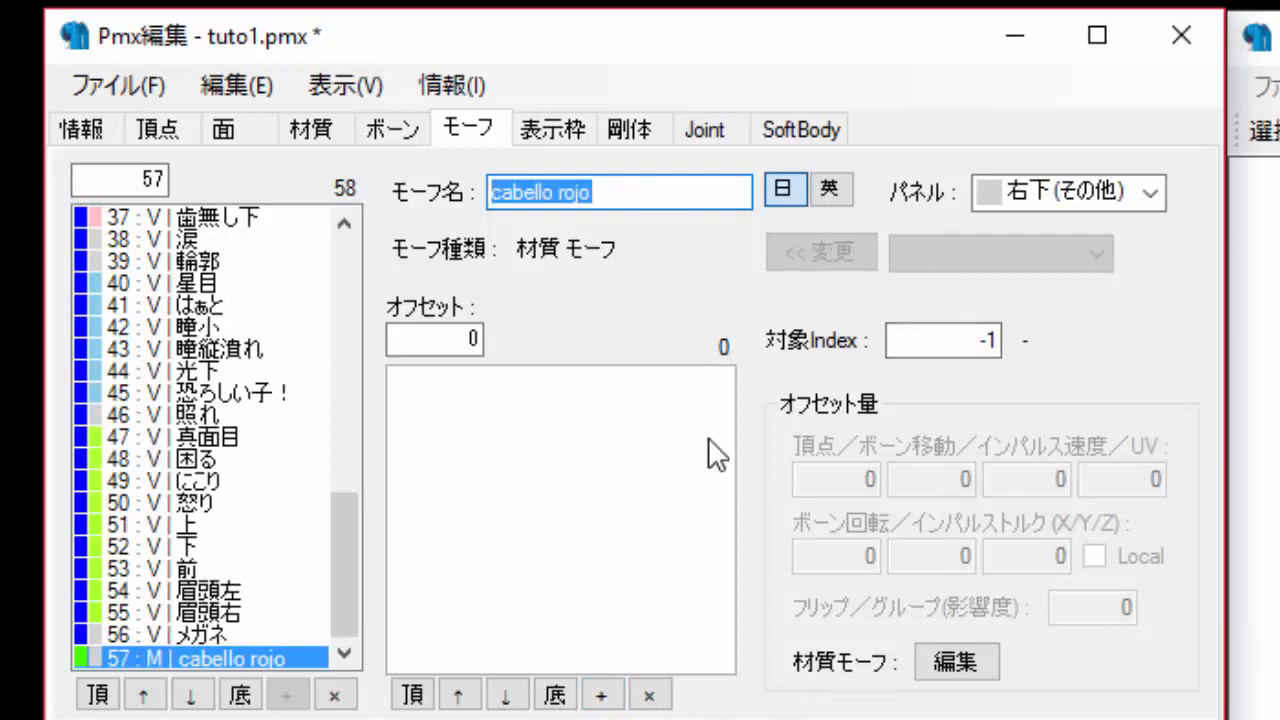
left_click(834, 195)
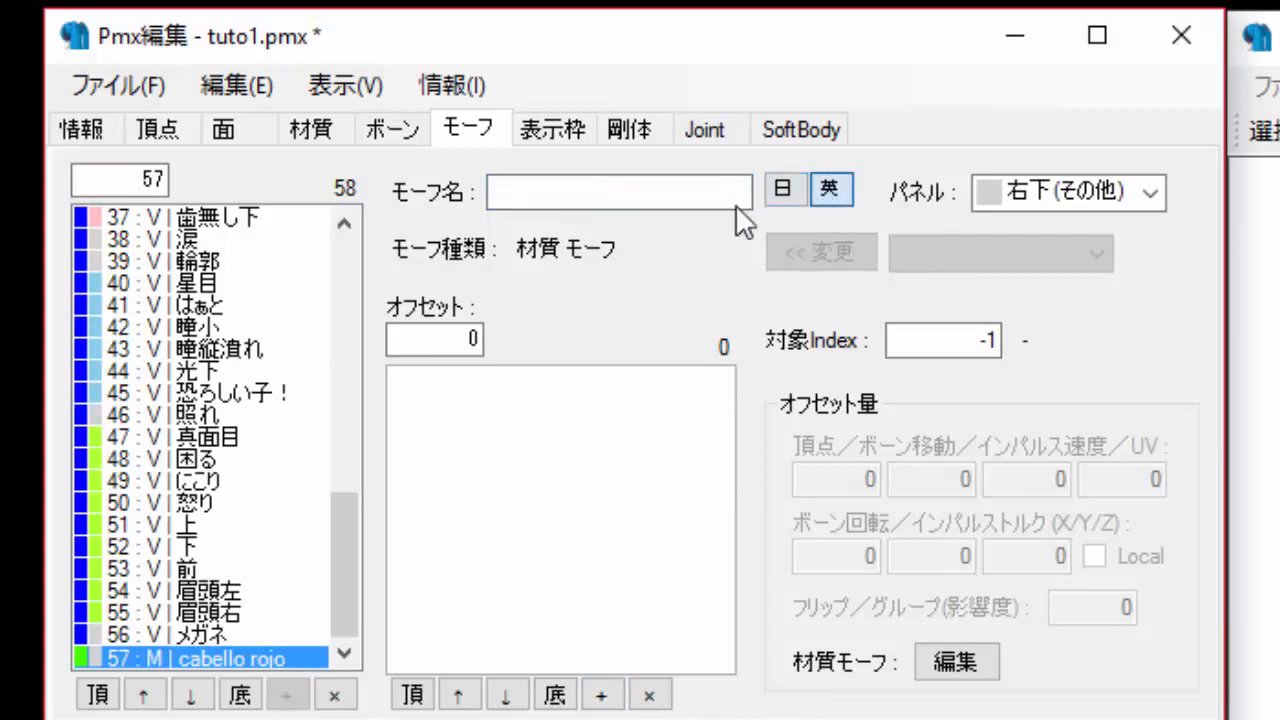
left_click(659, 194)
key("ctrl+v")
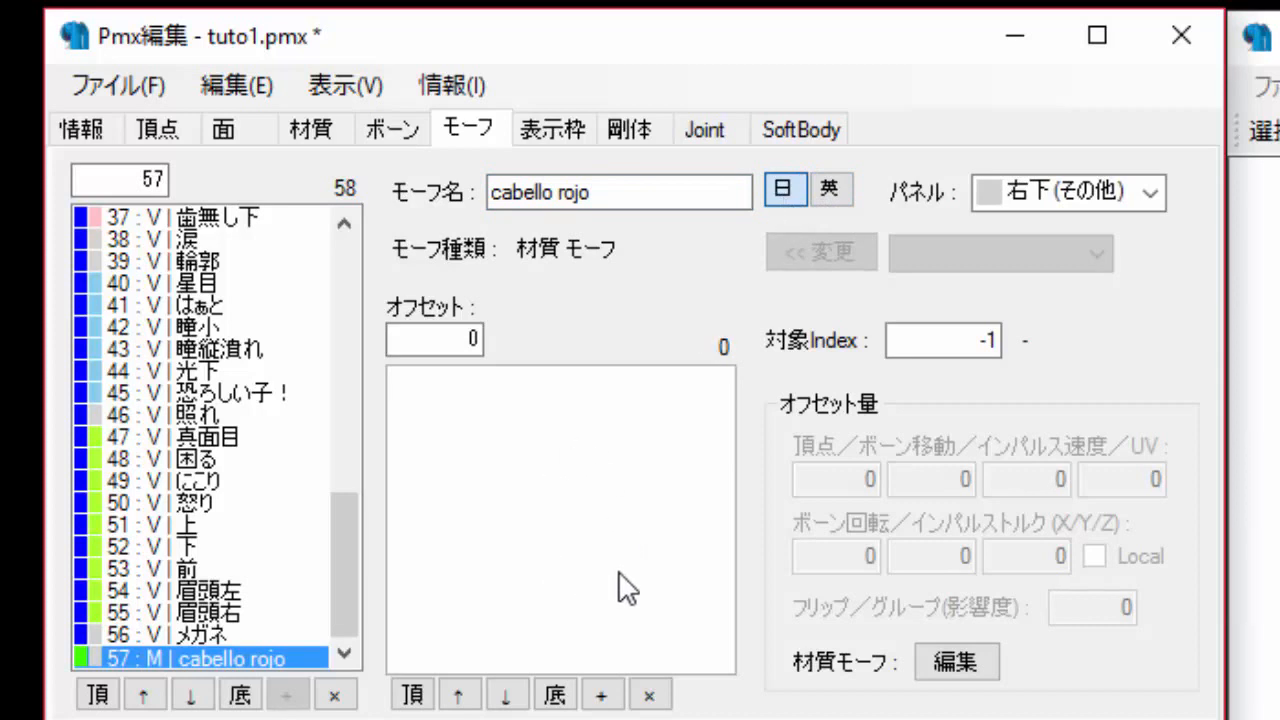
left_click(604, 697)
left_click(531, 388)
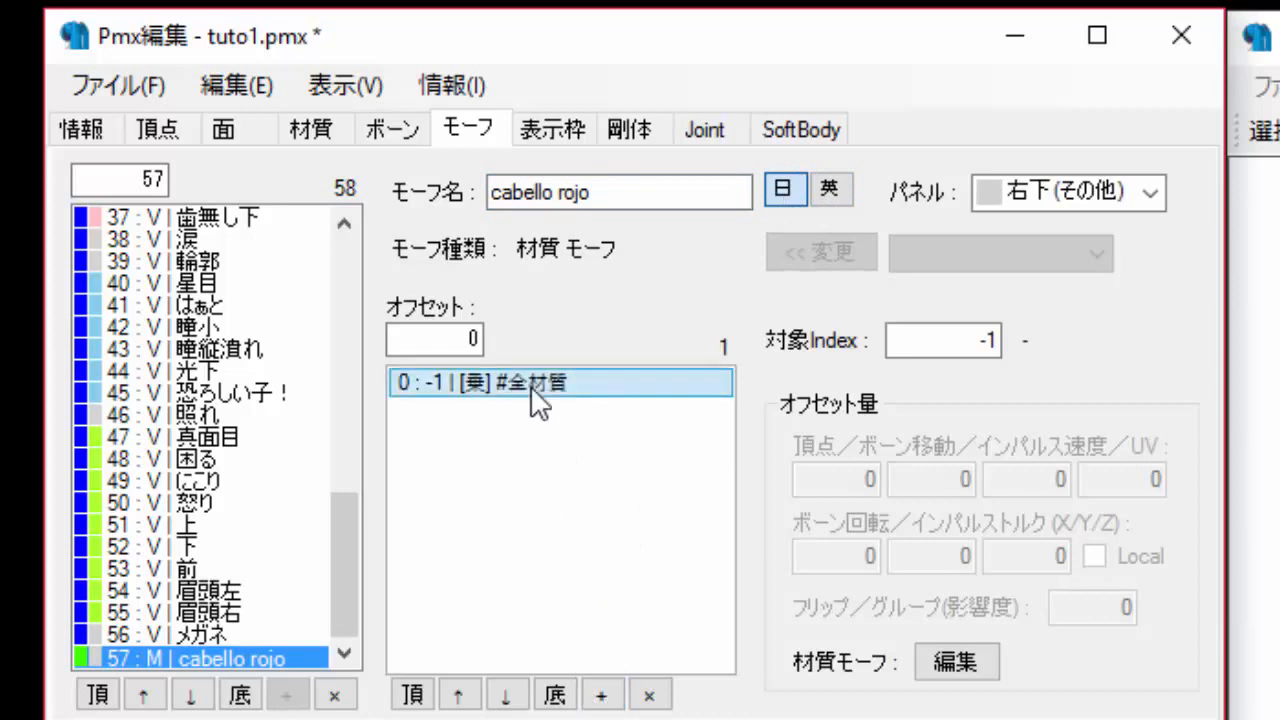
key("Delete")
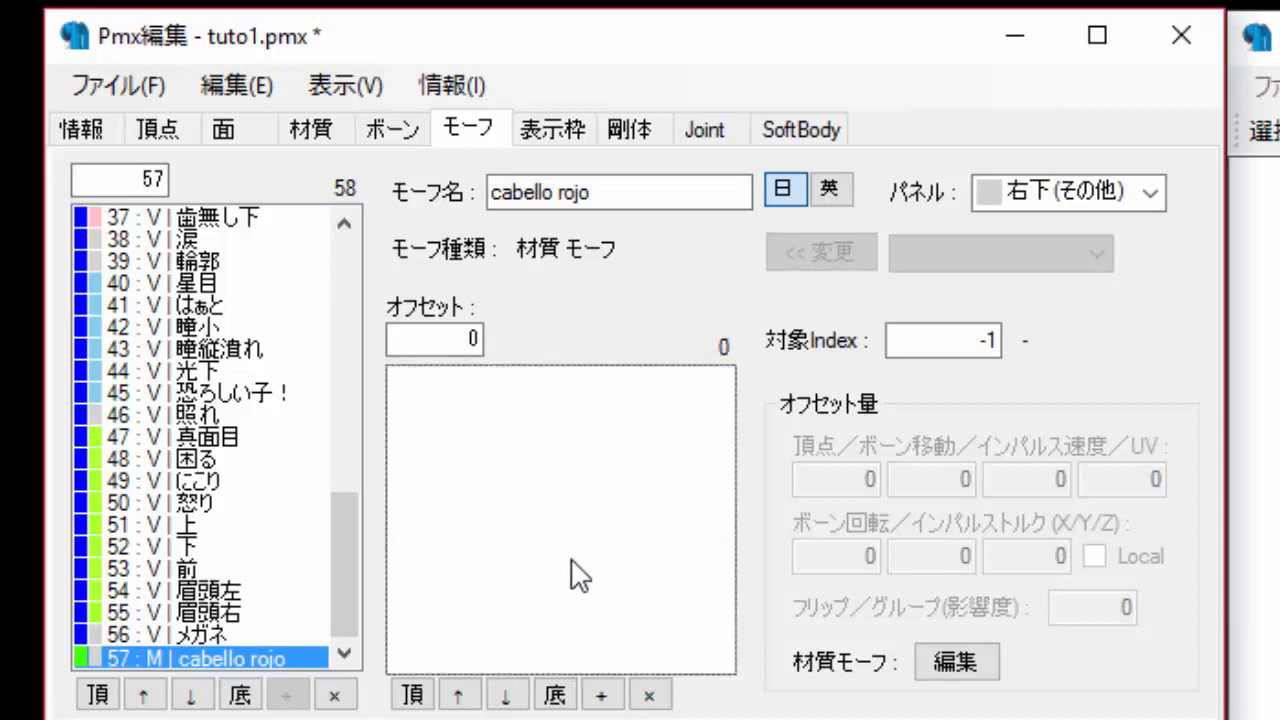
Add a material offset to the morph and set its target index to material 20.
right_click(570, 414)
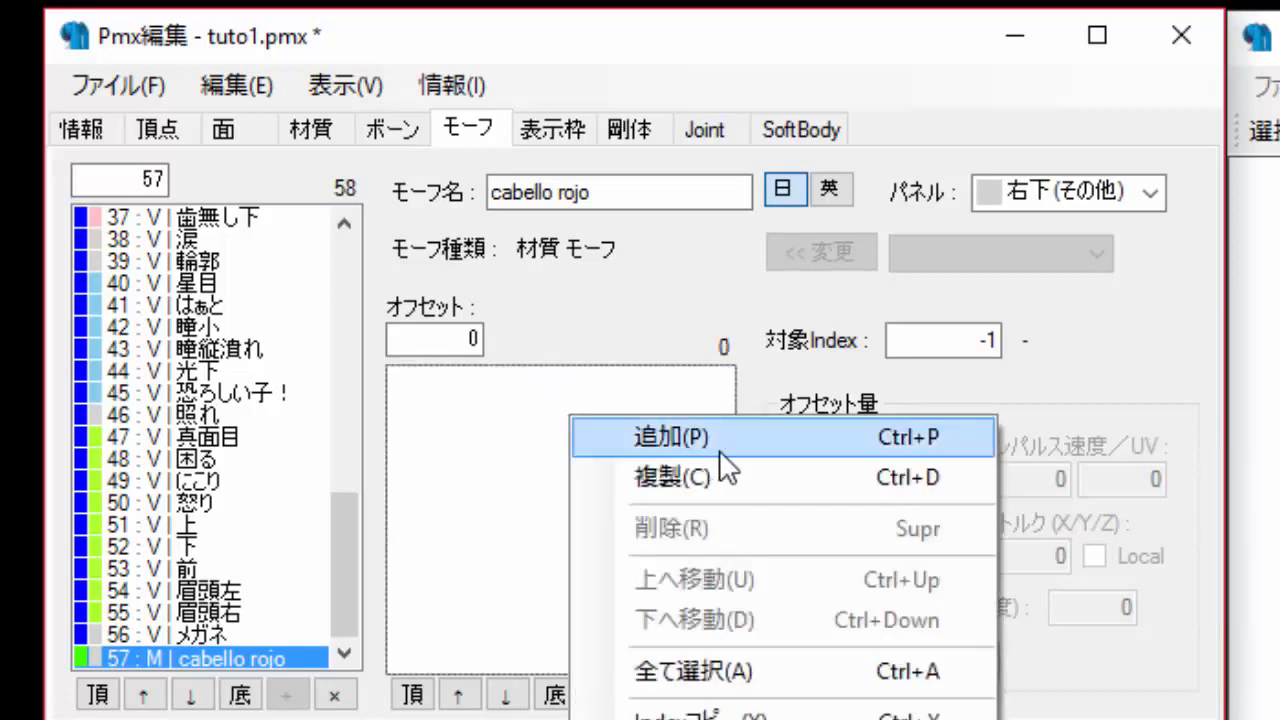
left_click(752, 462)
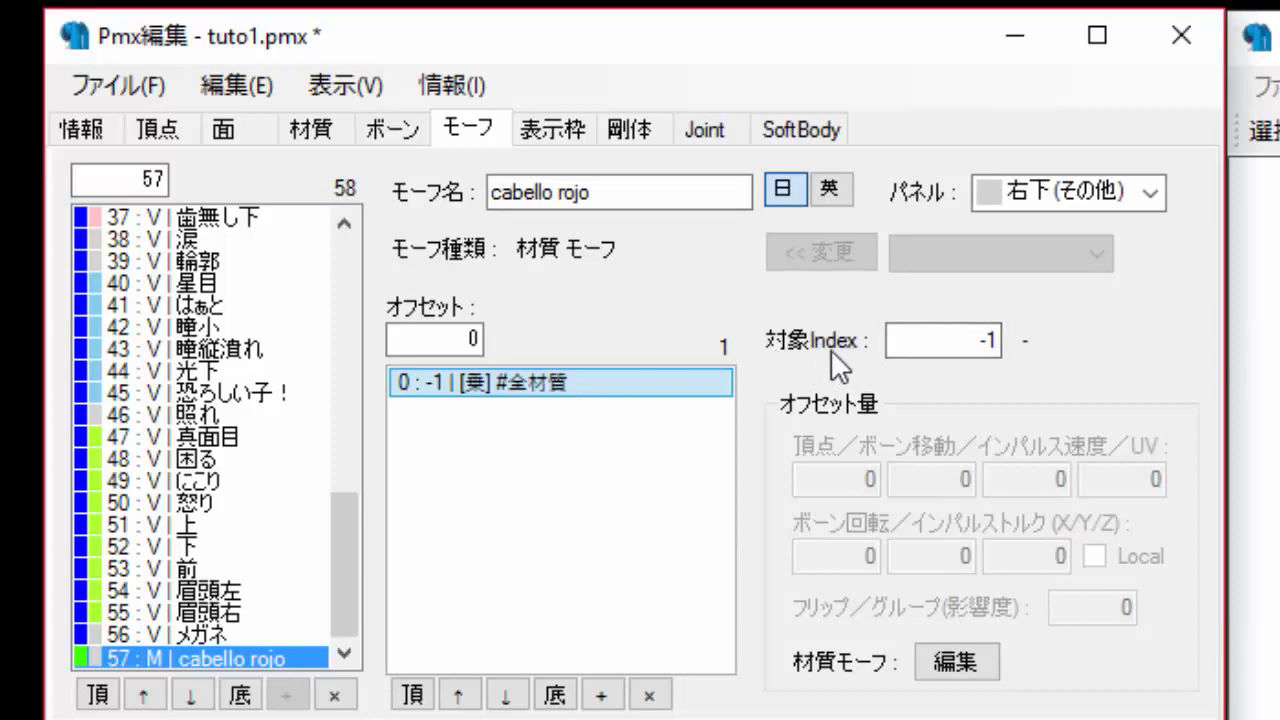
left_click(958, 345)
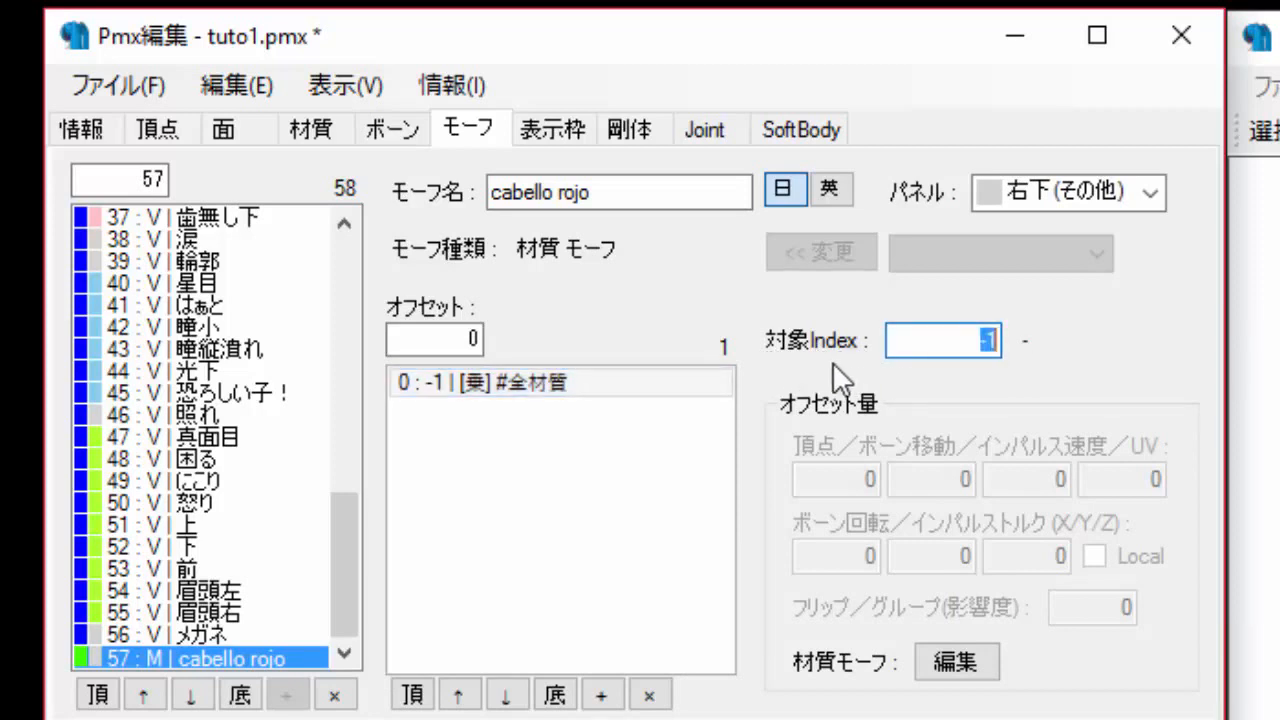
double_click(974, 342)
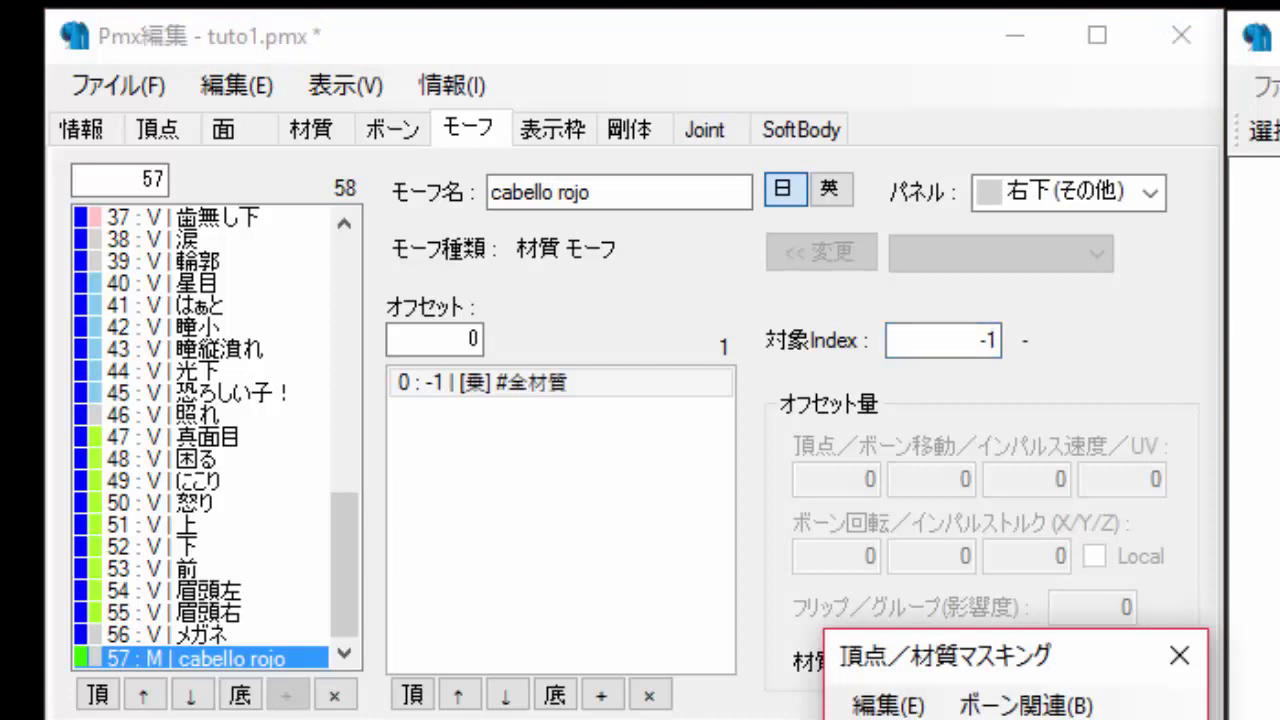
double_click(990, 342)
type("2")
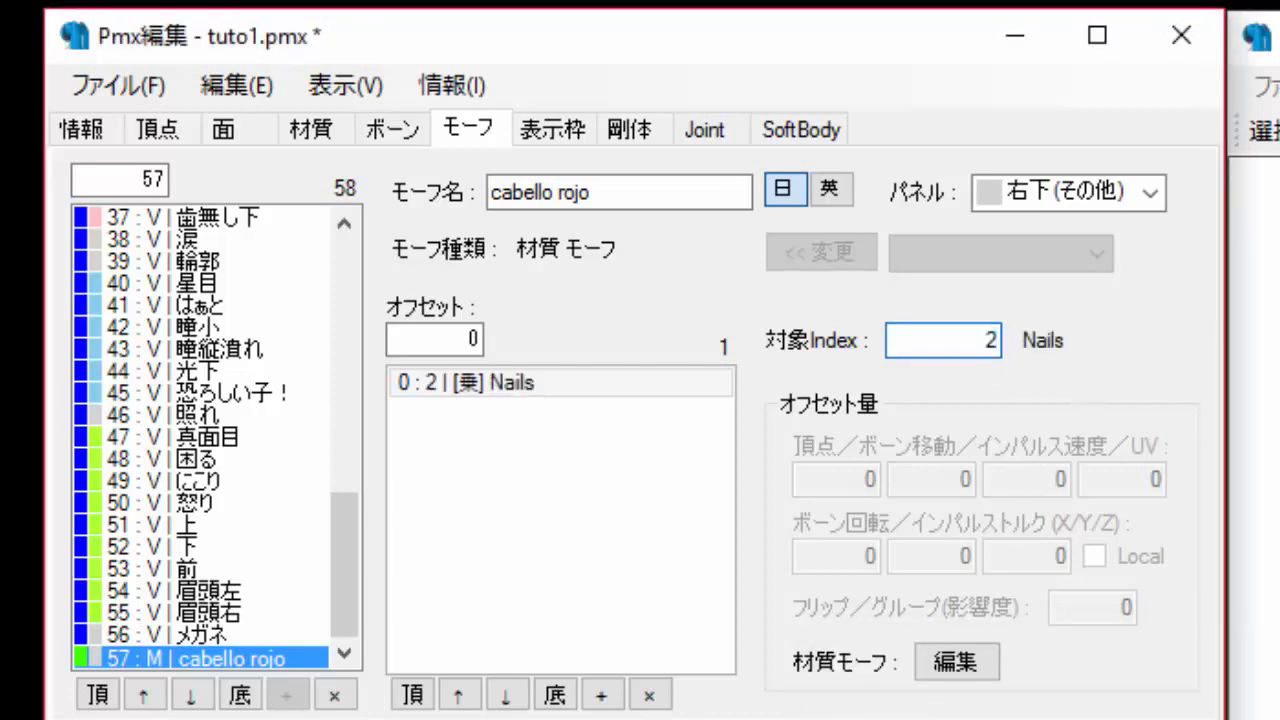
type("0")
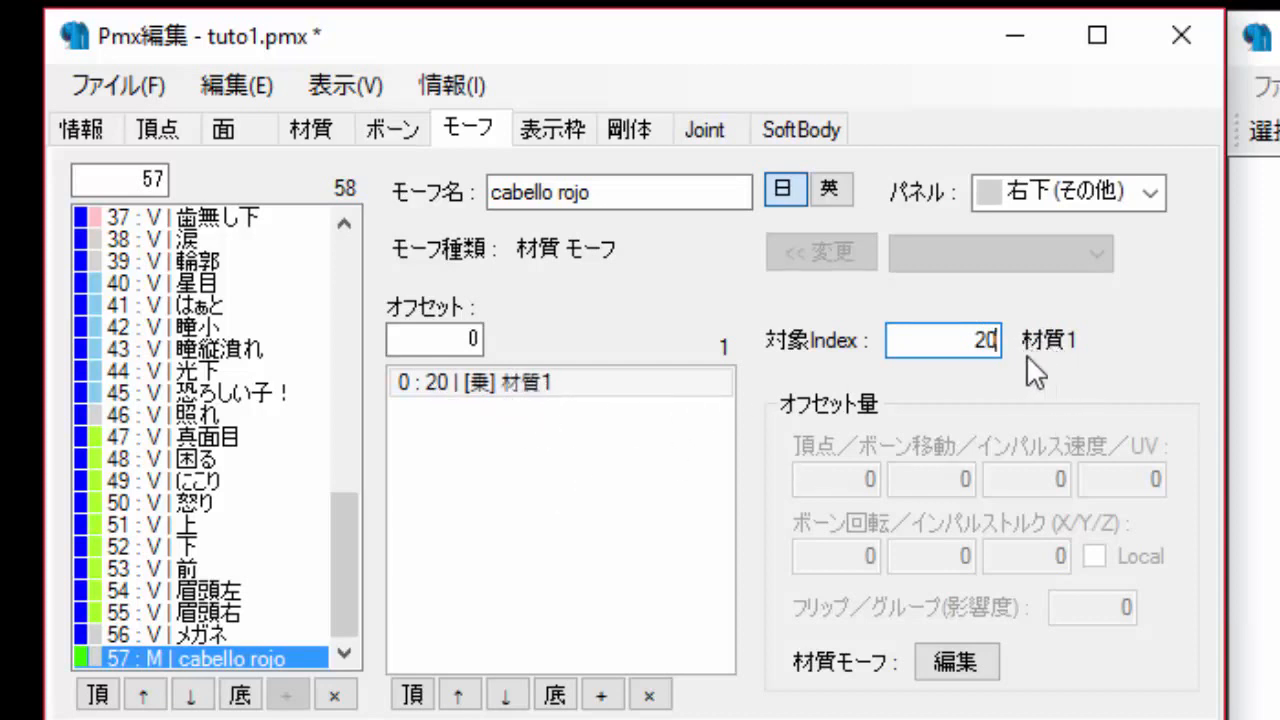
left_click_drag(973, 340, 1002, 347)
type("18")
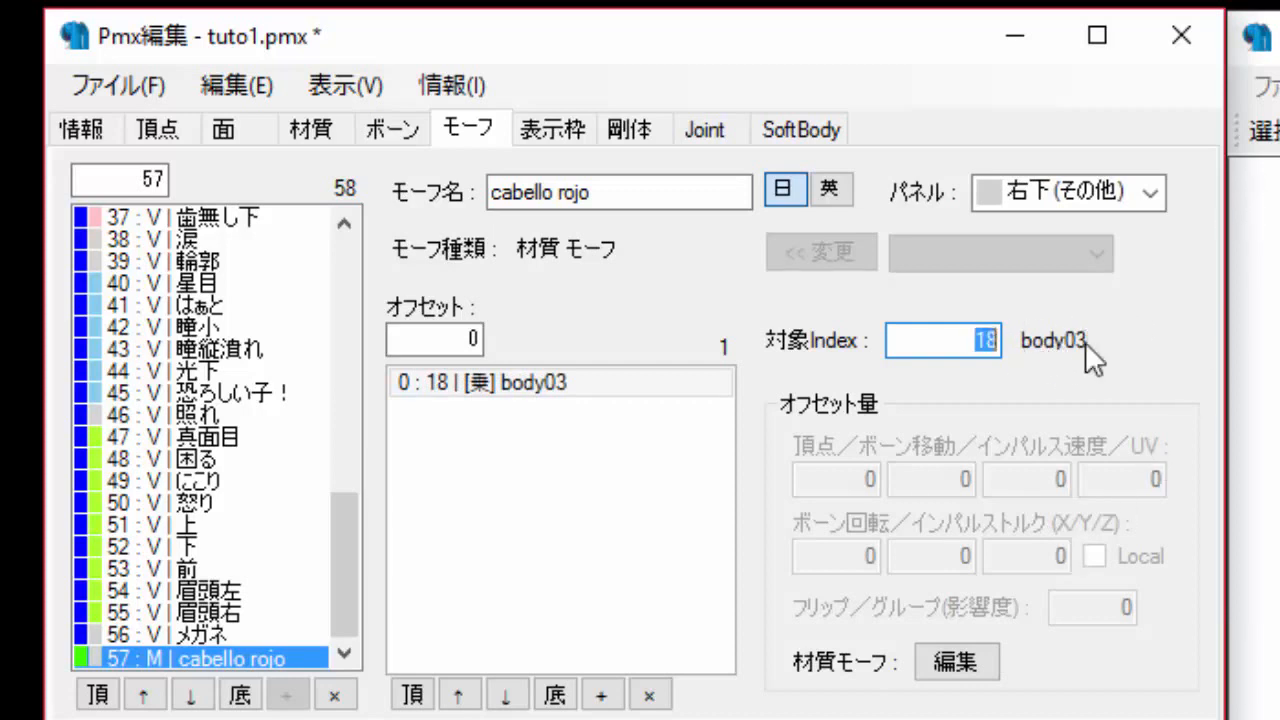
type("20")
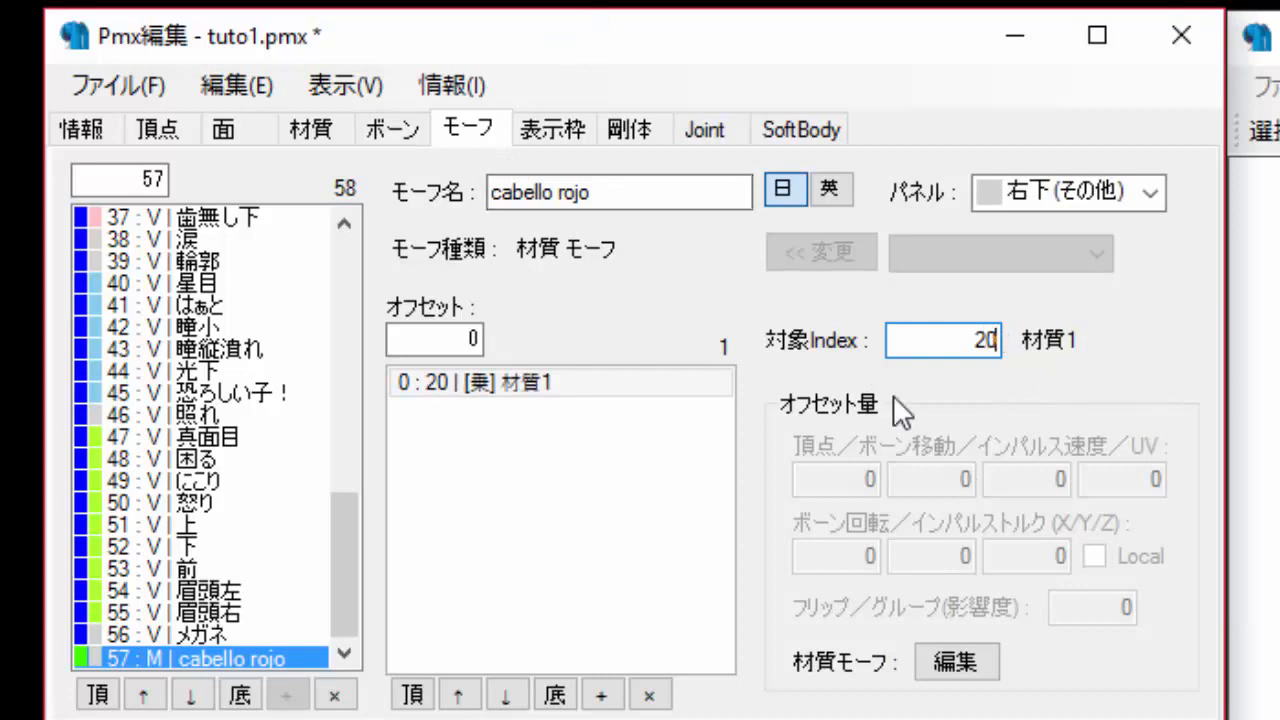
Open the material morph editor for the offset and set all its values to 0.
left_click(529, 384)
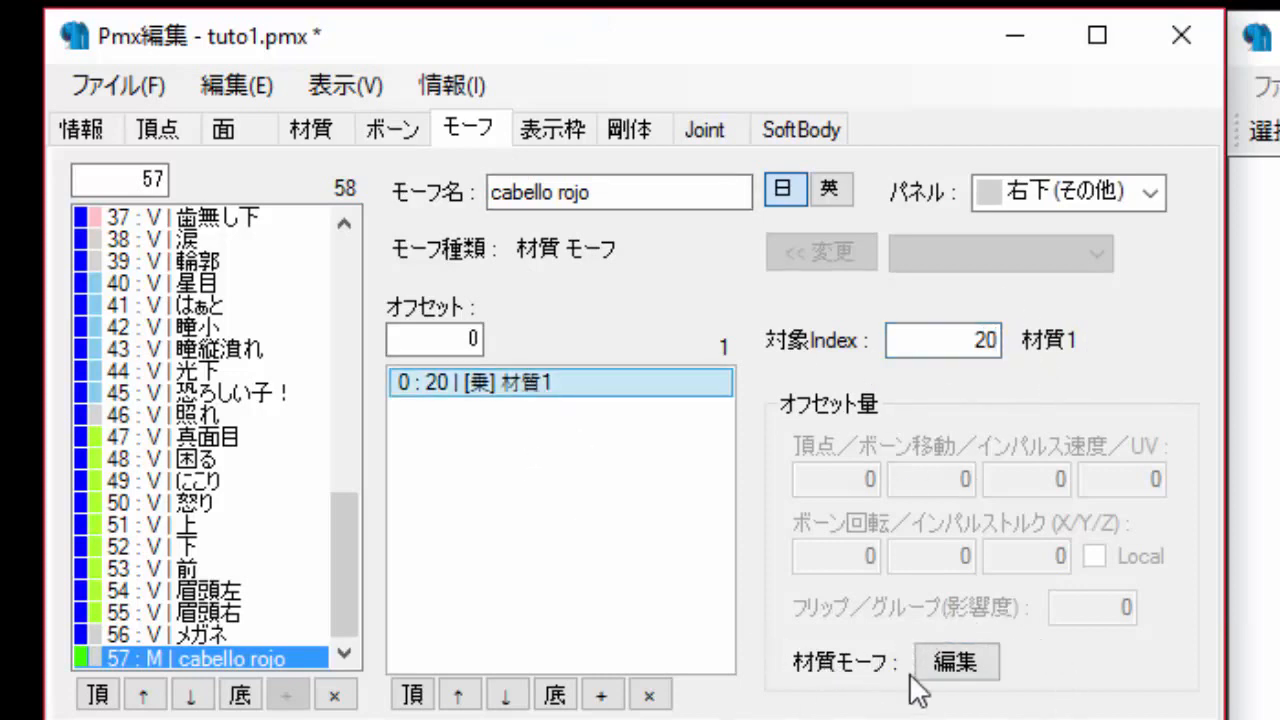
left_click(955, 663)
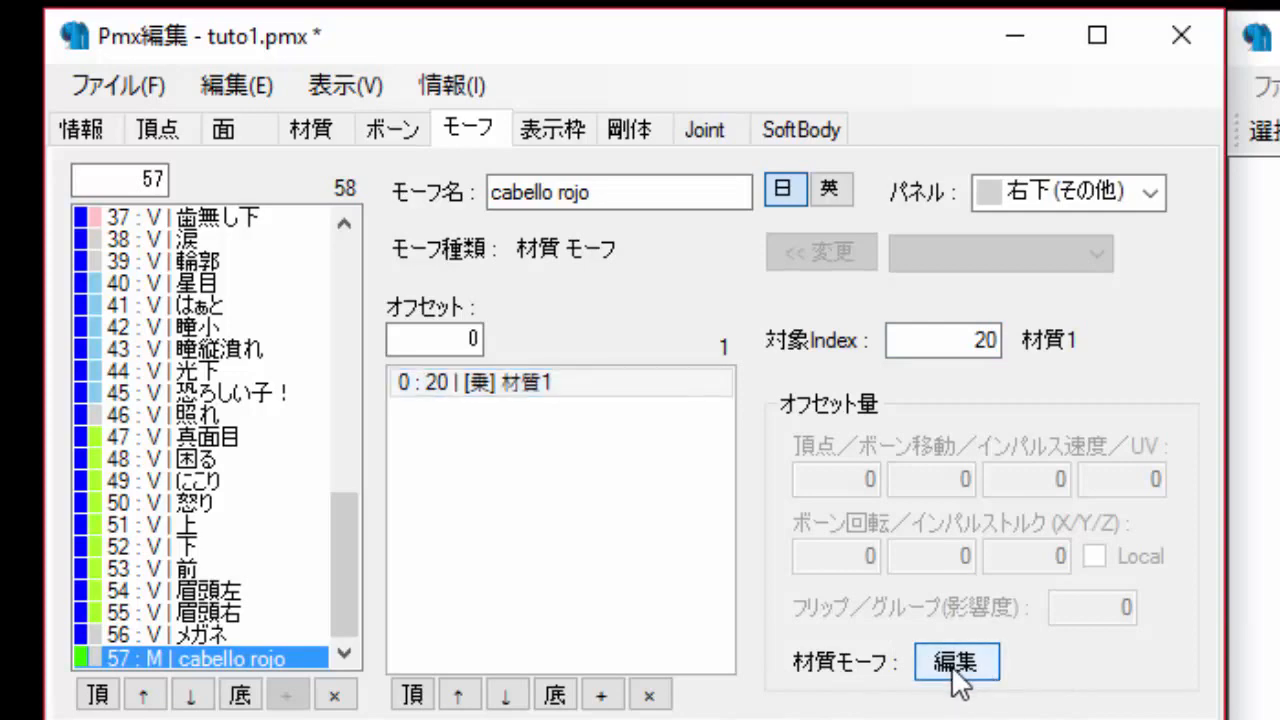
left_click_drag(740, 58, 866, 333)
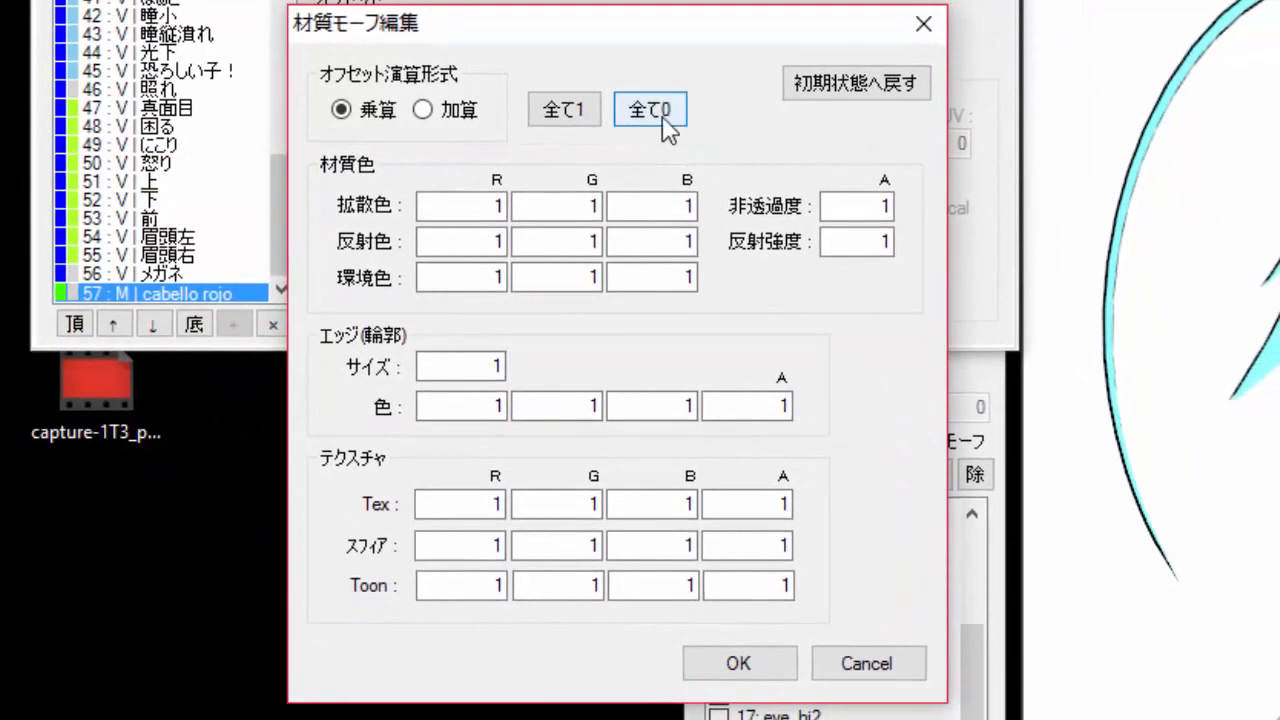
left_click(650, 112)
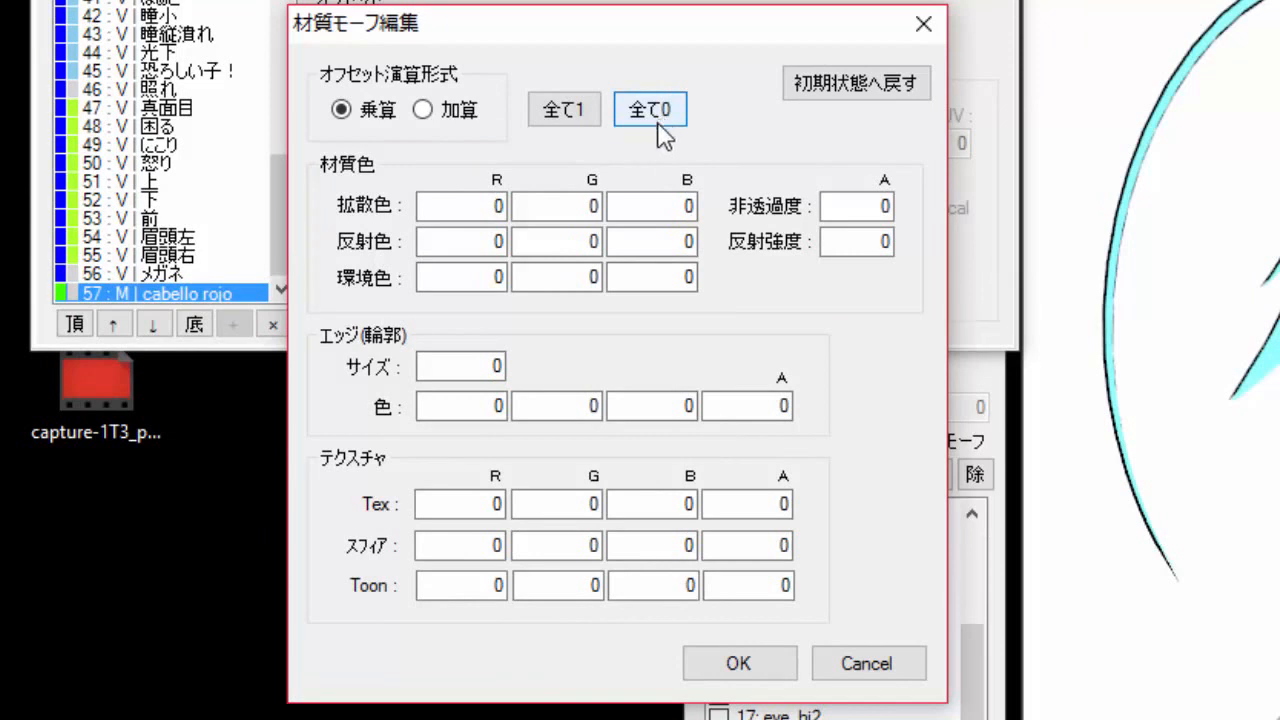
Set the R value of the diffuse, specular and ambient colours to 1.
left_click(463, 206)
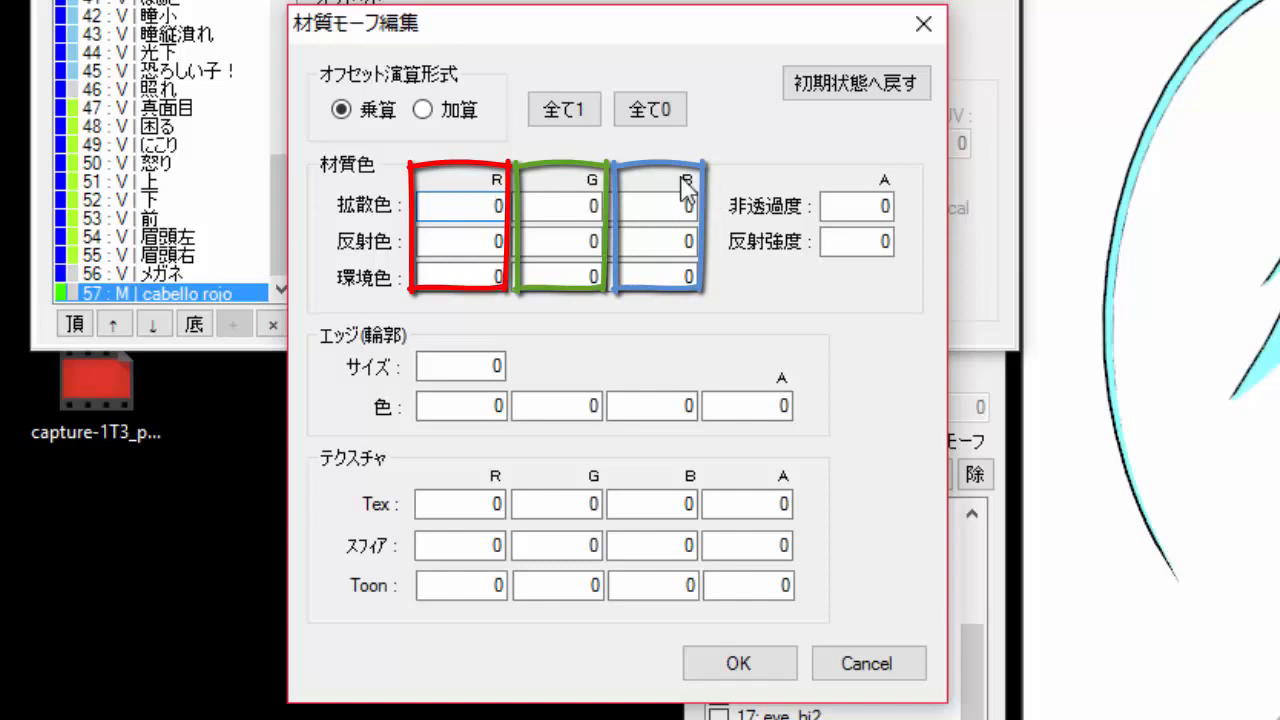
left_click_drag(492, 206, 540, 203)
type("1")
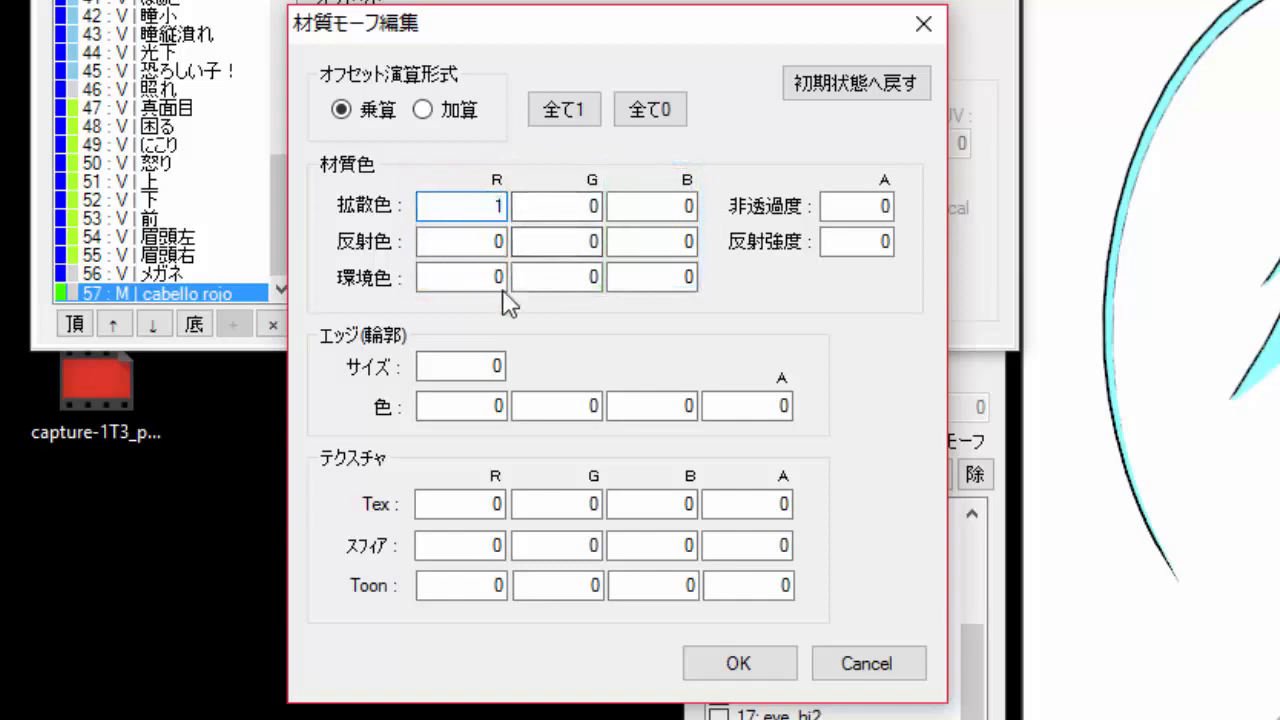
left_click_drag(486, 241, 547, 280)
type("11")
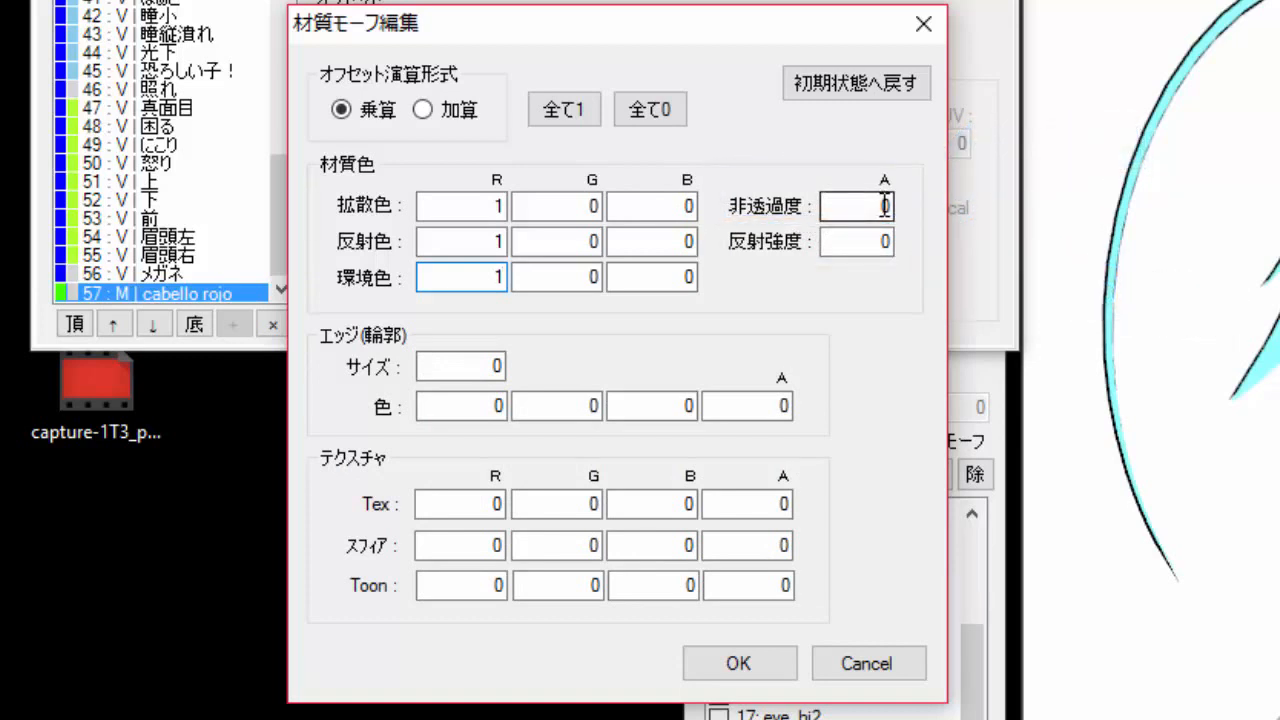
Set the opacity to 1 and confirm the material morph settings.
left_click_drag(884, 205, 921, 204)
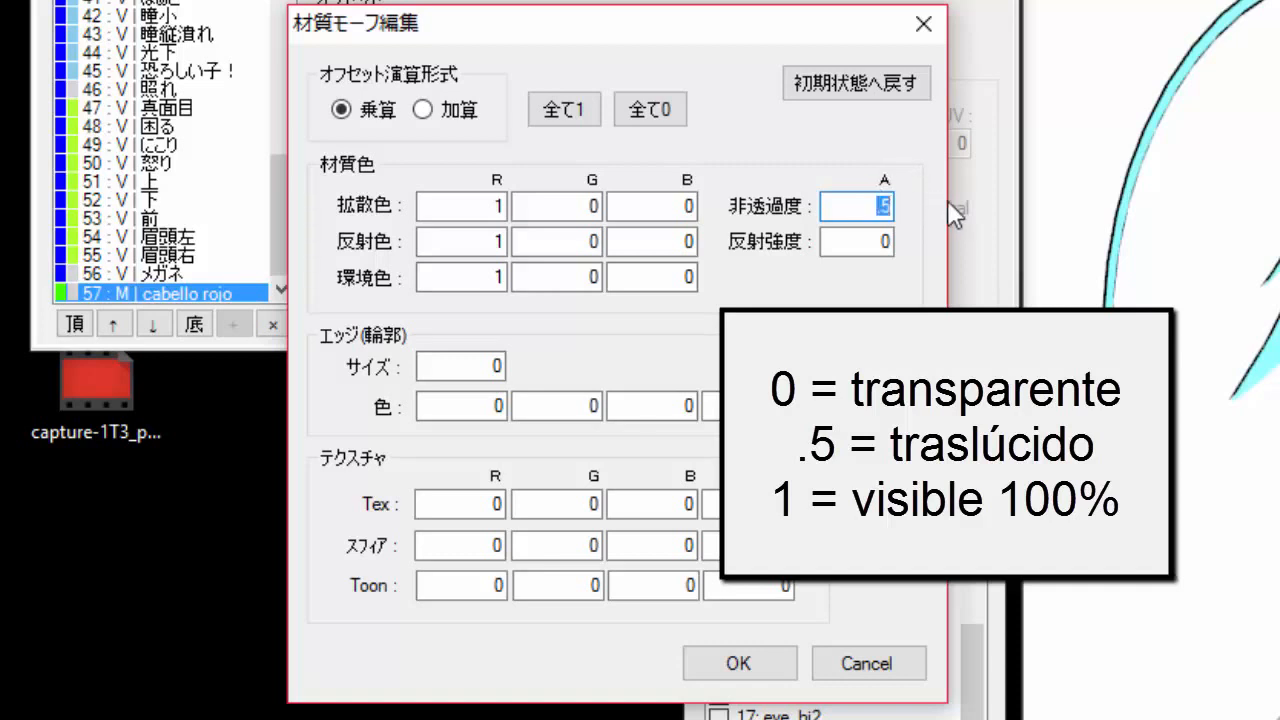
type("1")
left_click(741, 668)
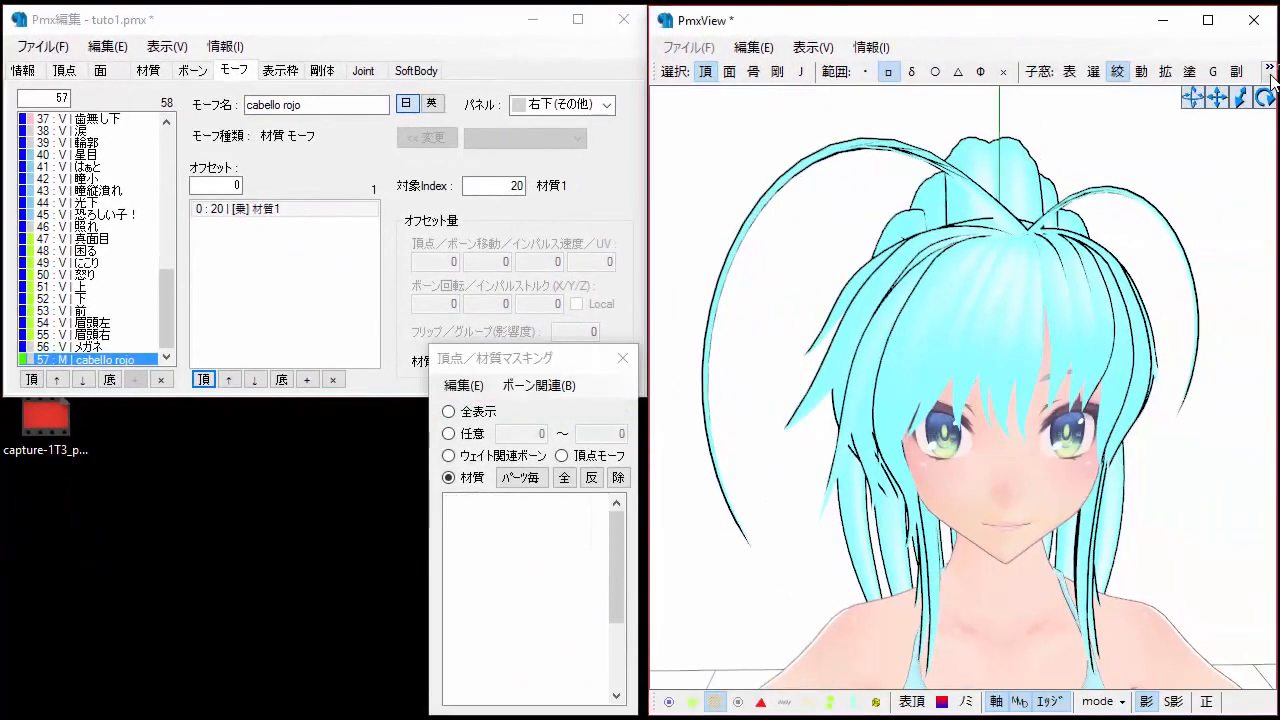
Open the TransformView window and scroll its morph list to cabello rojo.
left_click(1270, 76)
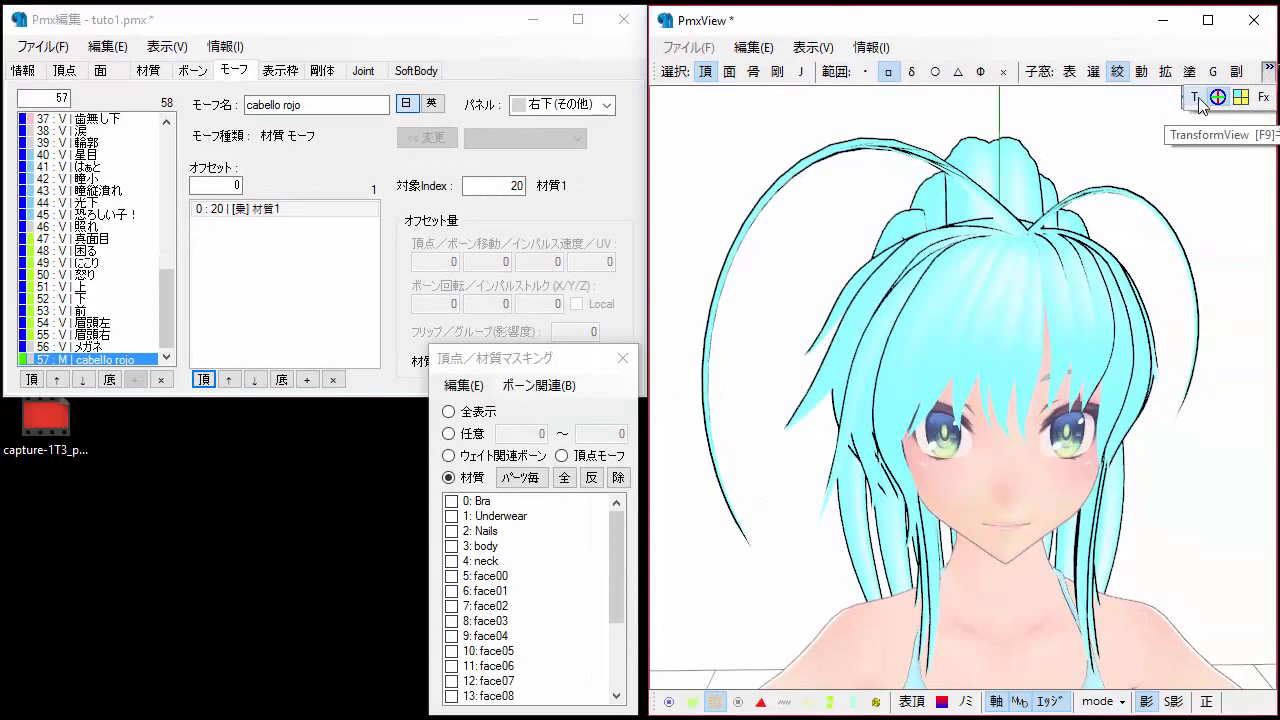
key("F9")
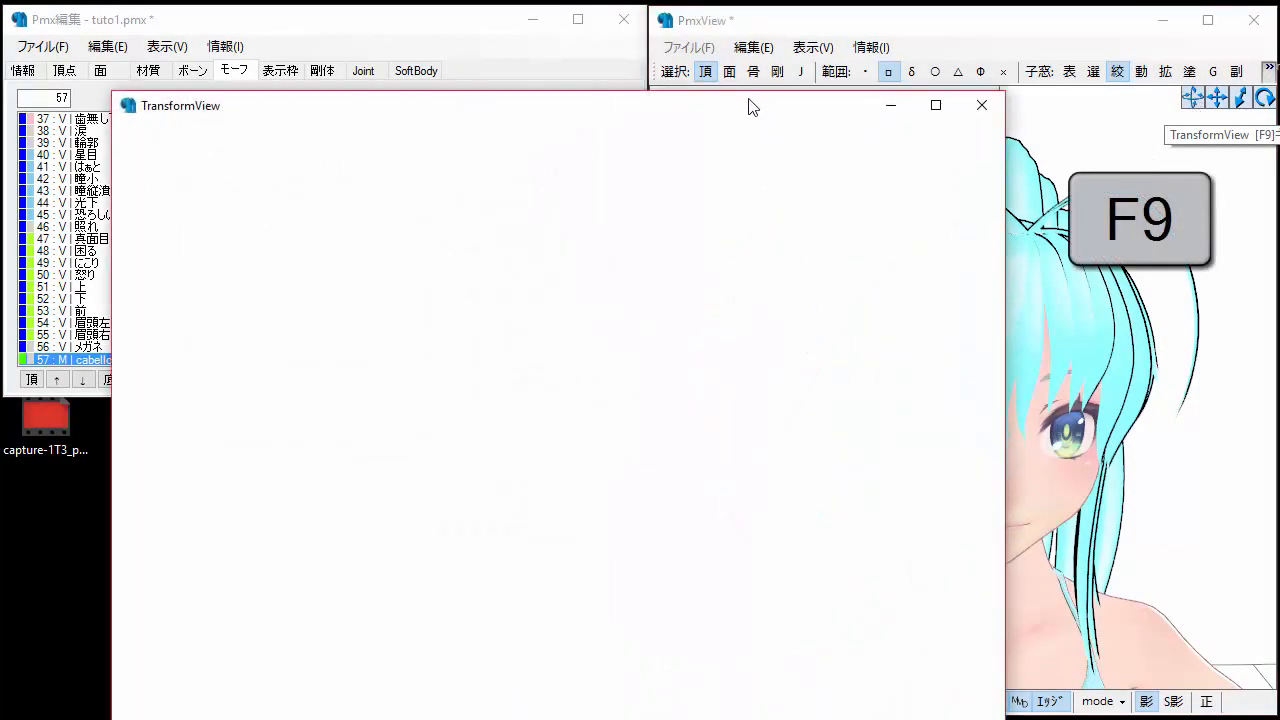
left_click_drag(737, 106, 825, 57)
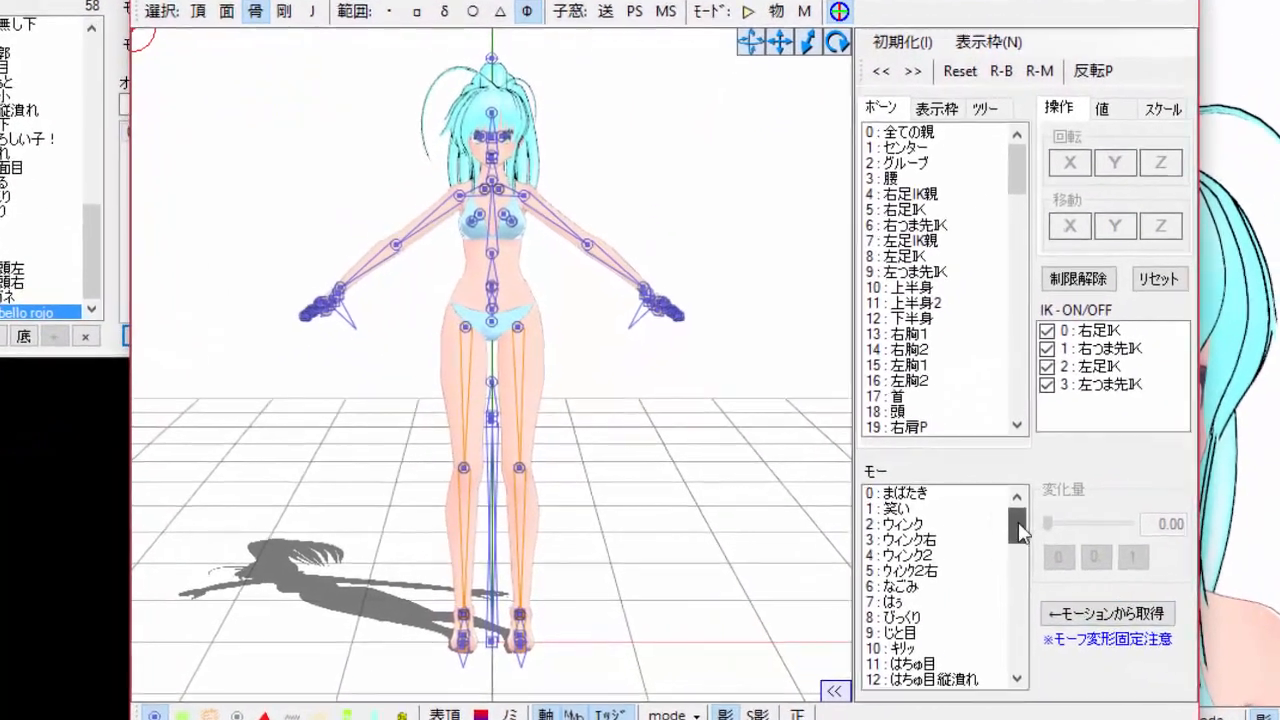
left_click_drag(940, 537, 941, 594)
left_click_drag(1040, 590, 1040, 655)
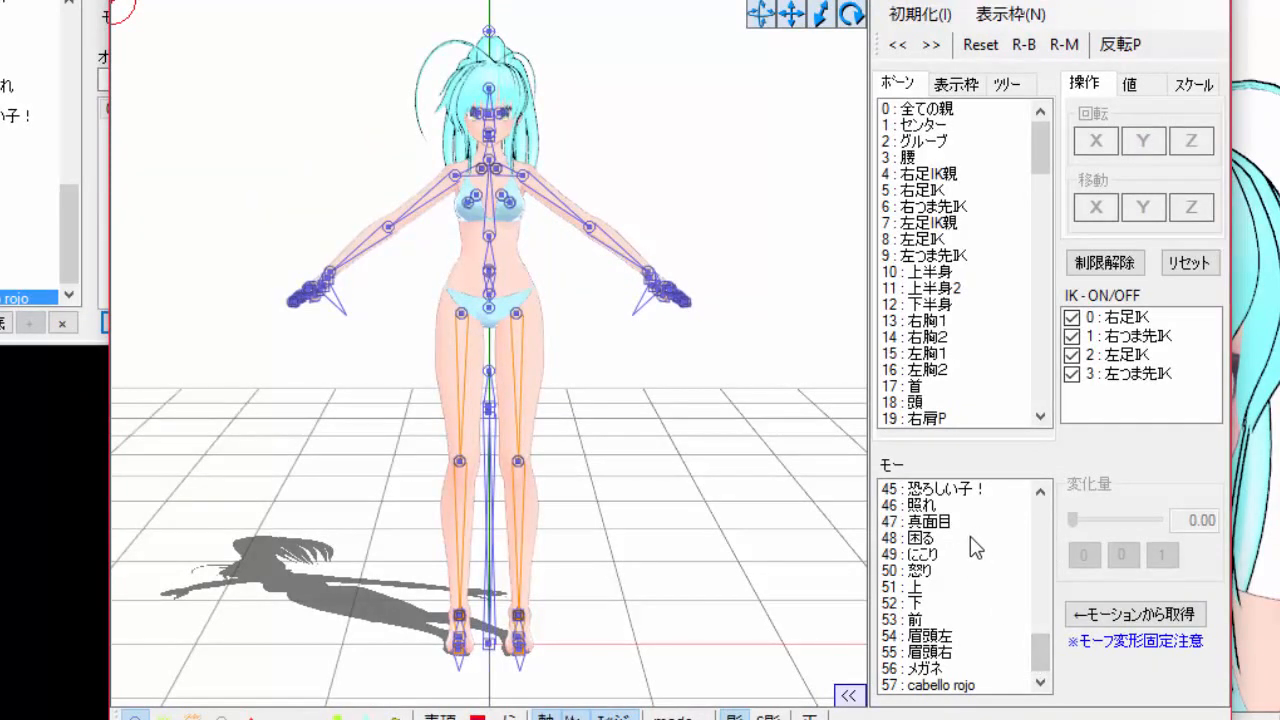
Hide the bones, select the cabello rojo morph, zoom to the head and try its slider.
left_click(138, 714)
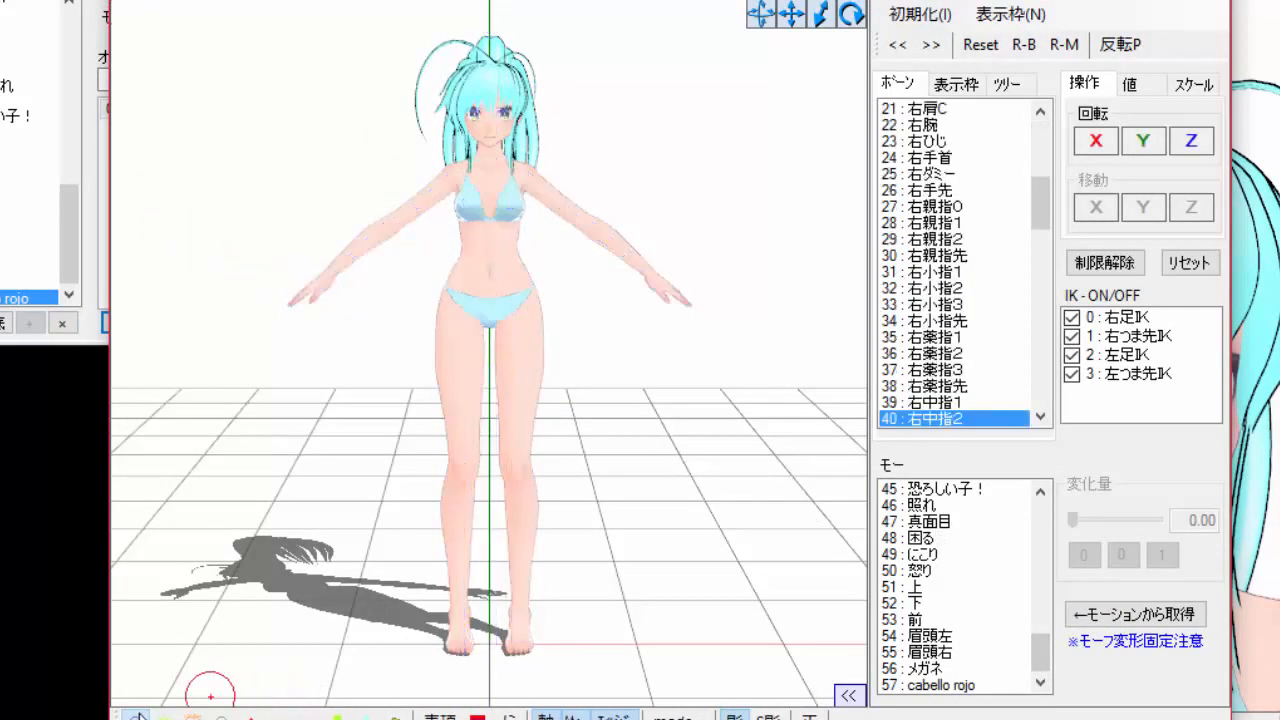
left_click(527, 623)
left_click(942, 687)
scroll(518, 125, "up", 6)
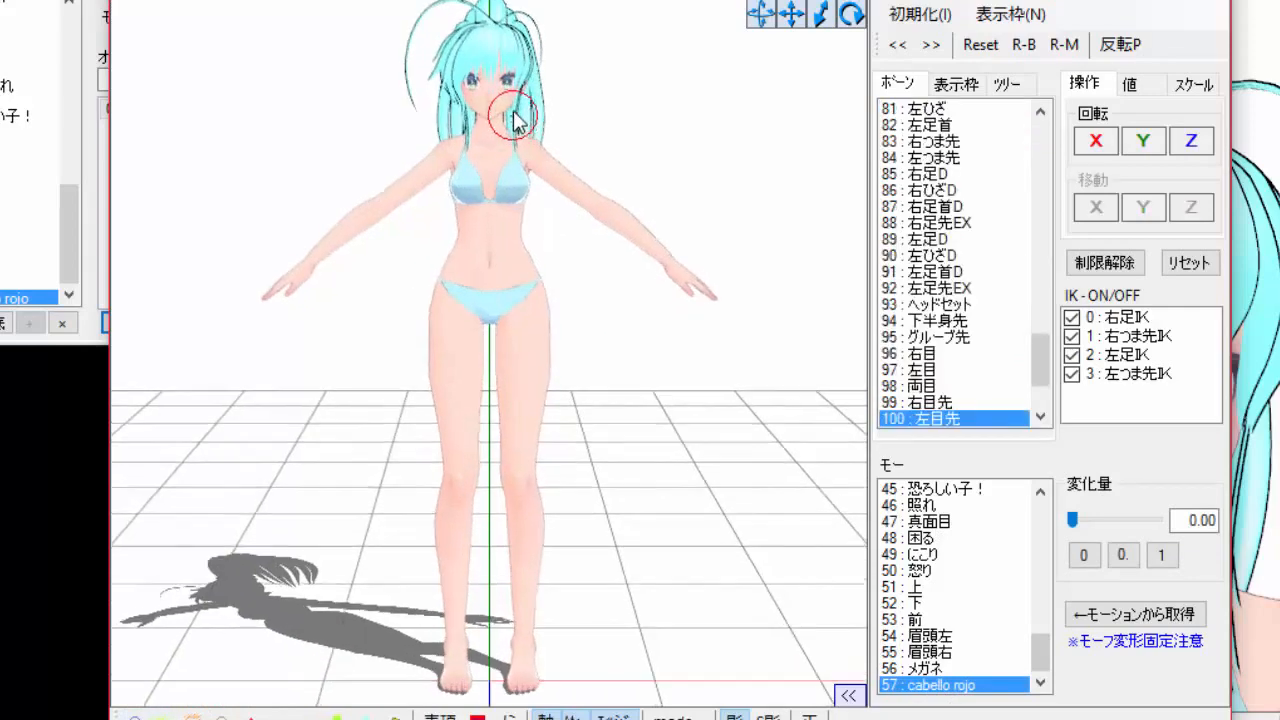
middle_click_drag(512, 150, 535, 255)
scroll(590, 366, "up", 4)
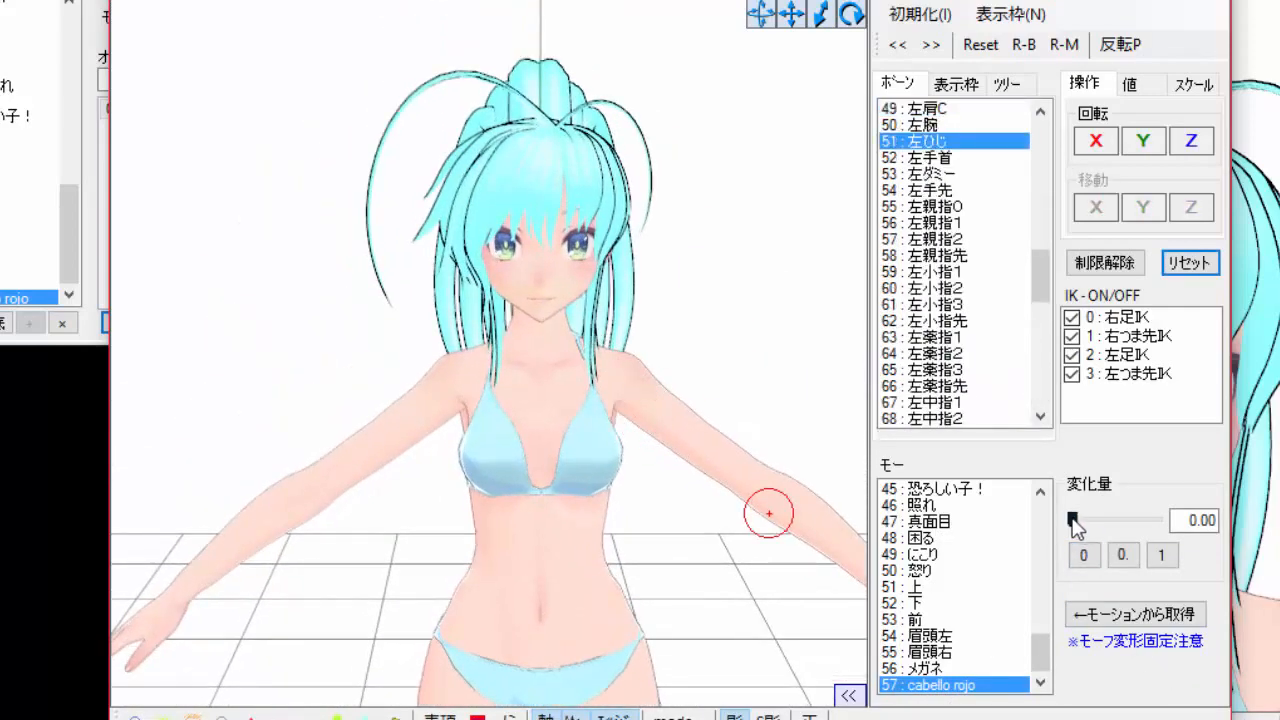
left_click_drag(1072, 520, 1045, 537)
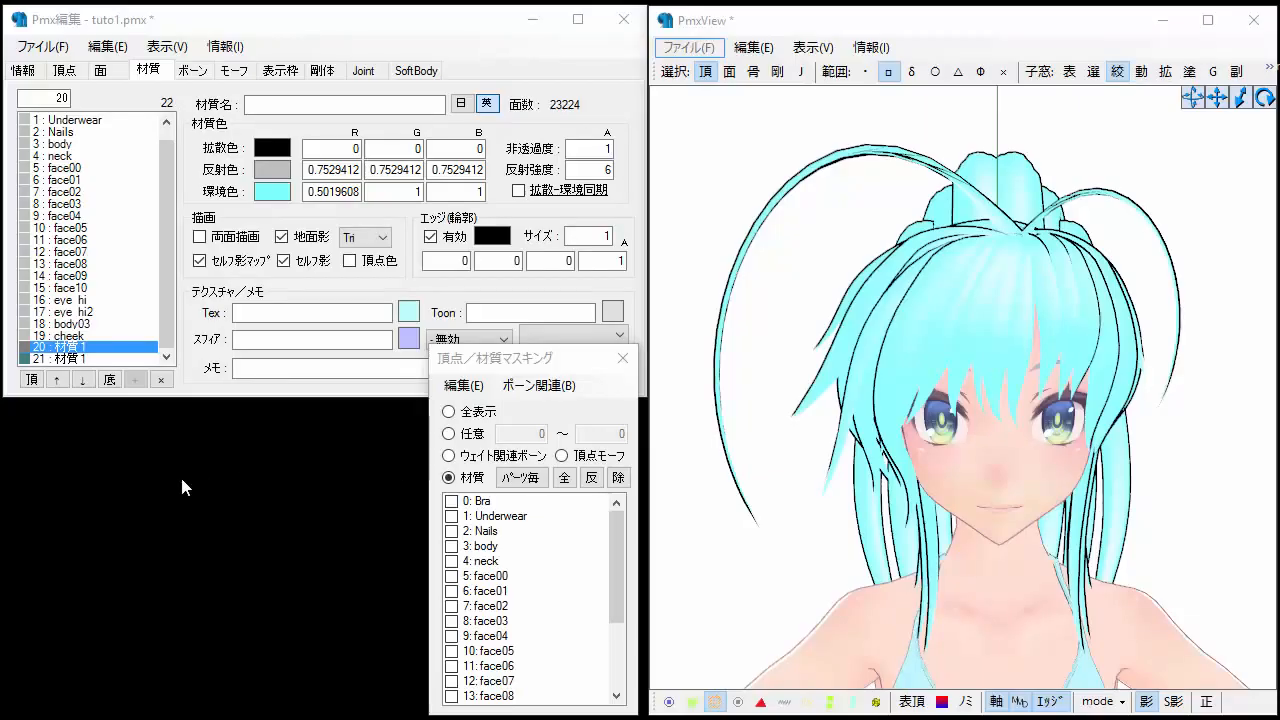
Set material 20's ambient colour to white.
left_click(274, 192)
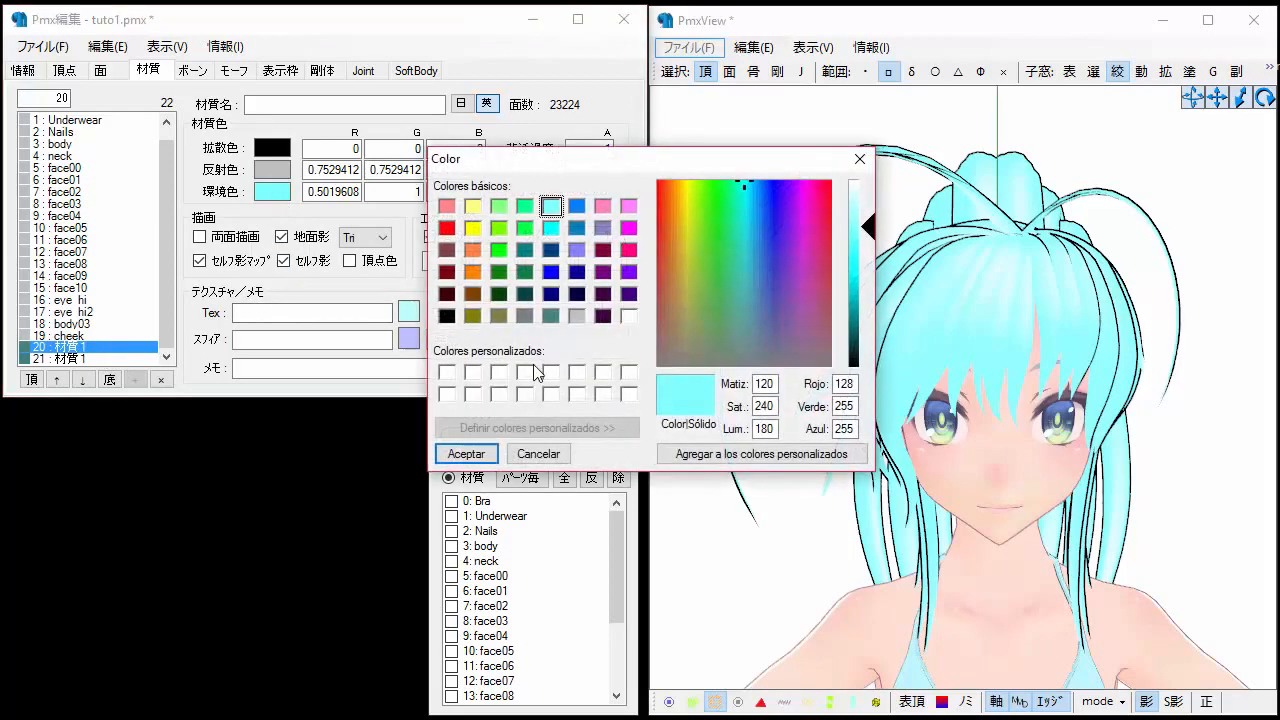
left_click(630, 321)
left_click(466, 453)
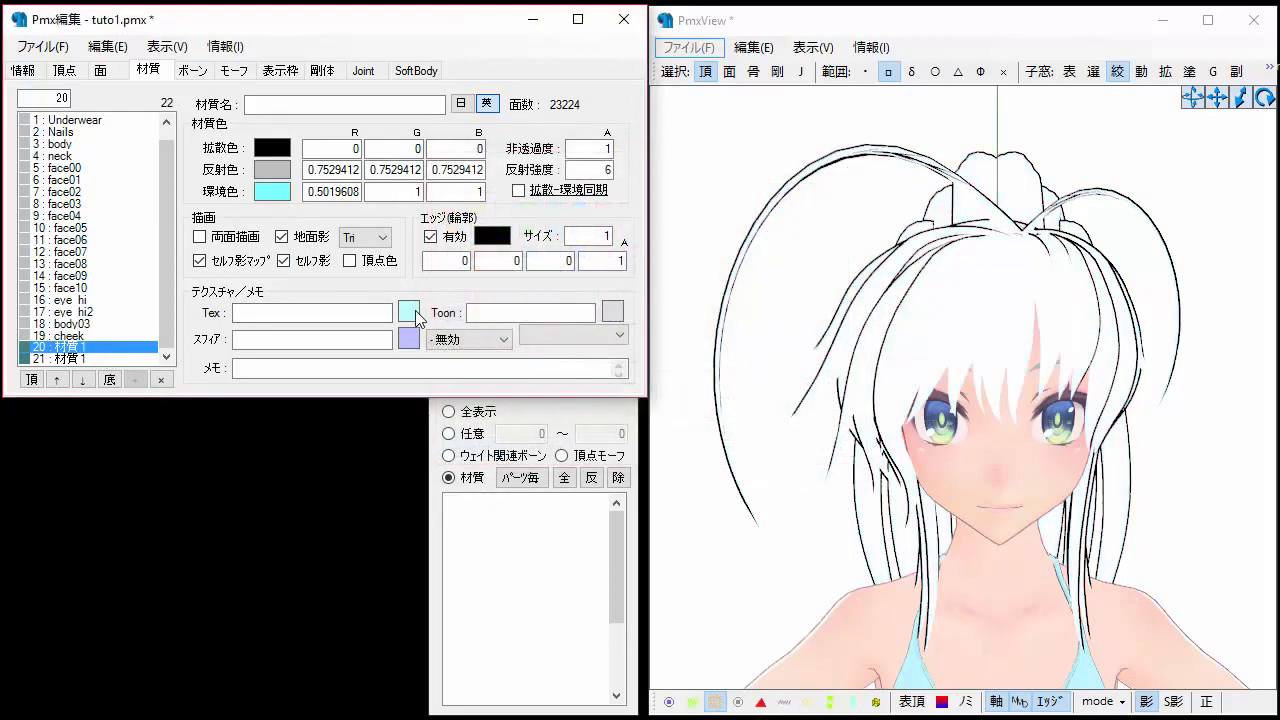
Load Image_kami_13 in the texture viewer and apply it as material 20's current texture.
left_click(410, 314)
left_click(193, 180)
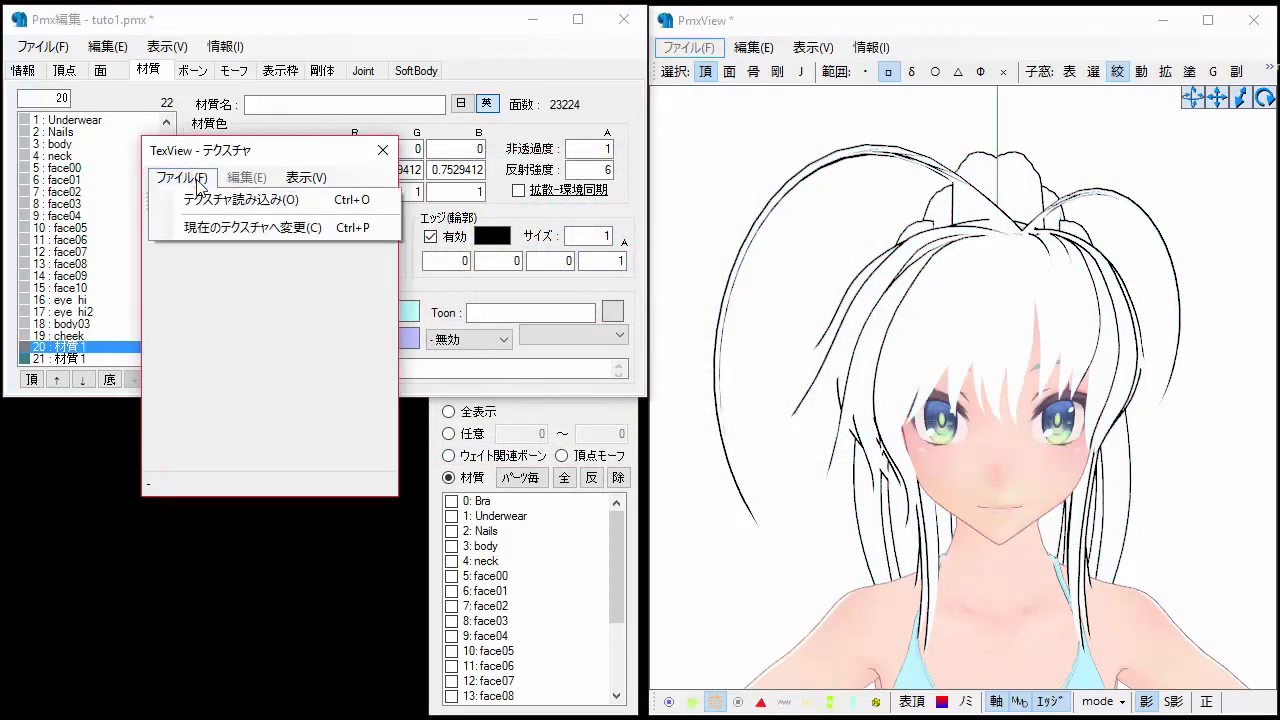
left_click(216, 196)
double_click(522, 474)
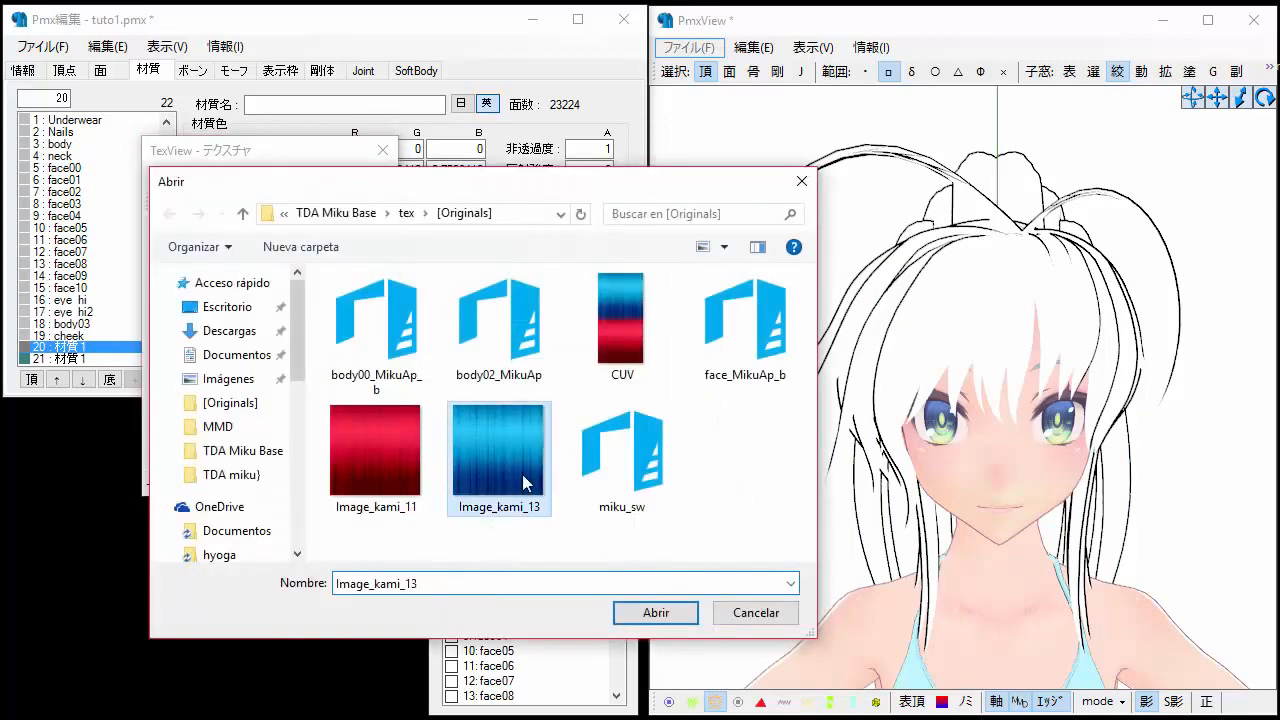
left_click(195, 178)
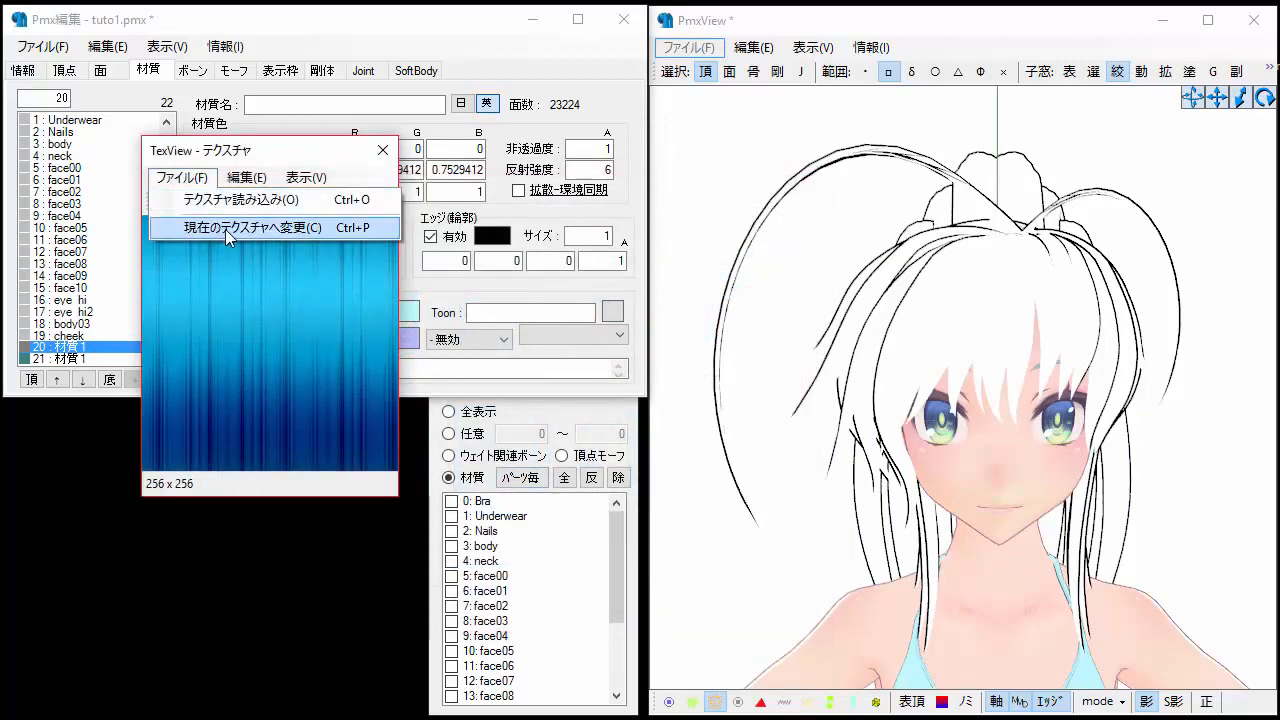
left_click(222, 229)
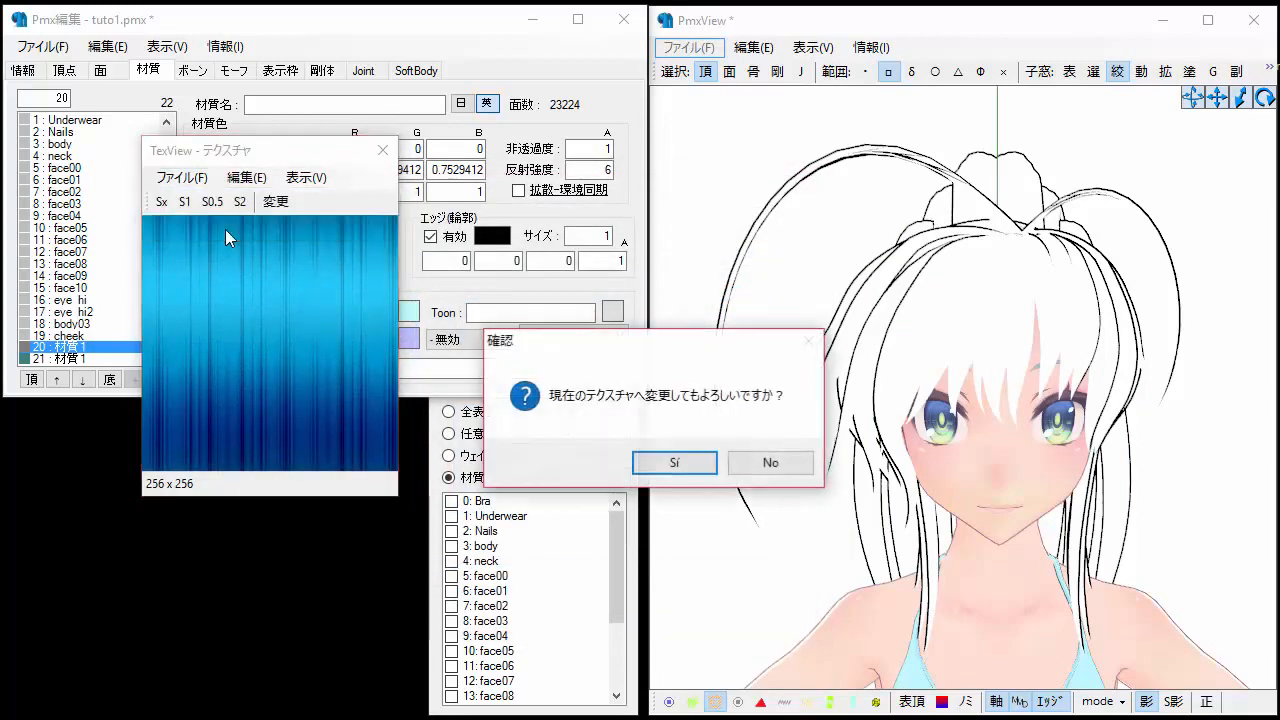
left_click(662, 464)
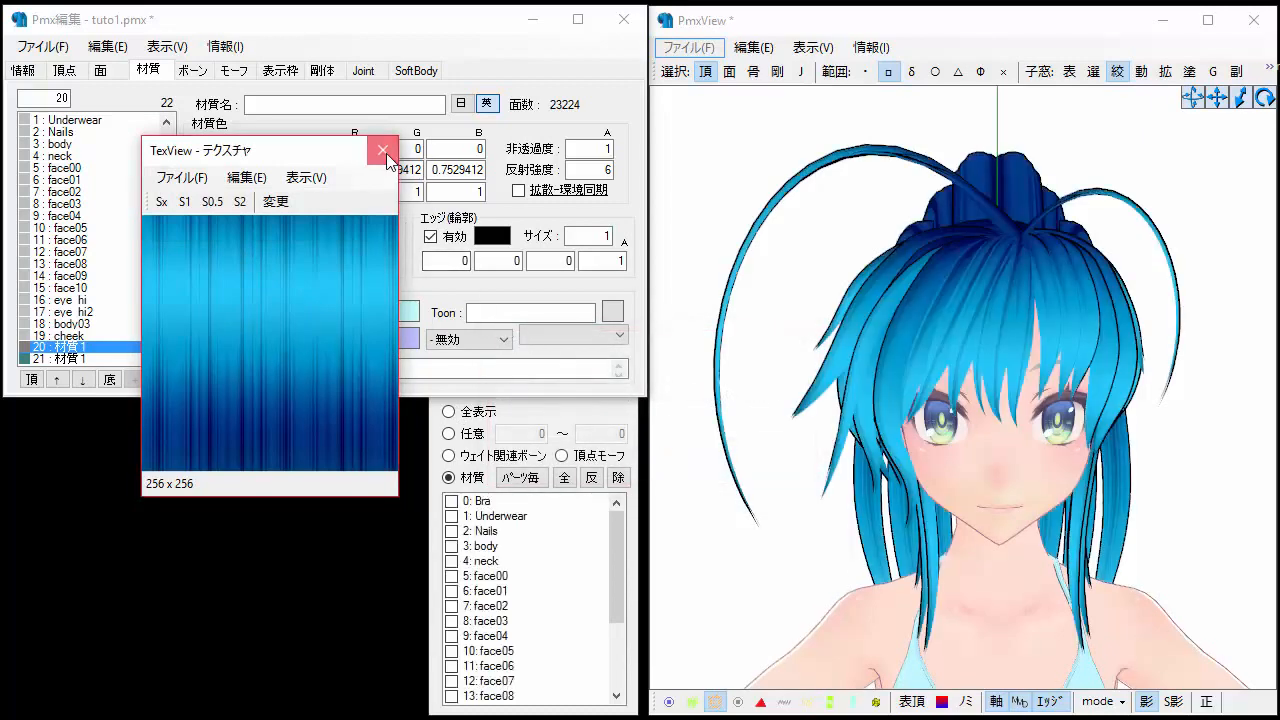
Close the texture viewer and preview the red Image_kami_11 hair texture in the photo viewer.
left_click(382, 150)
mouse_move(997, 572)
right_mouse_down()
mouse_move(960, 565)
mouse_move(1028, 574)
mouse_move(994, 570)
right_mouse_up()
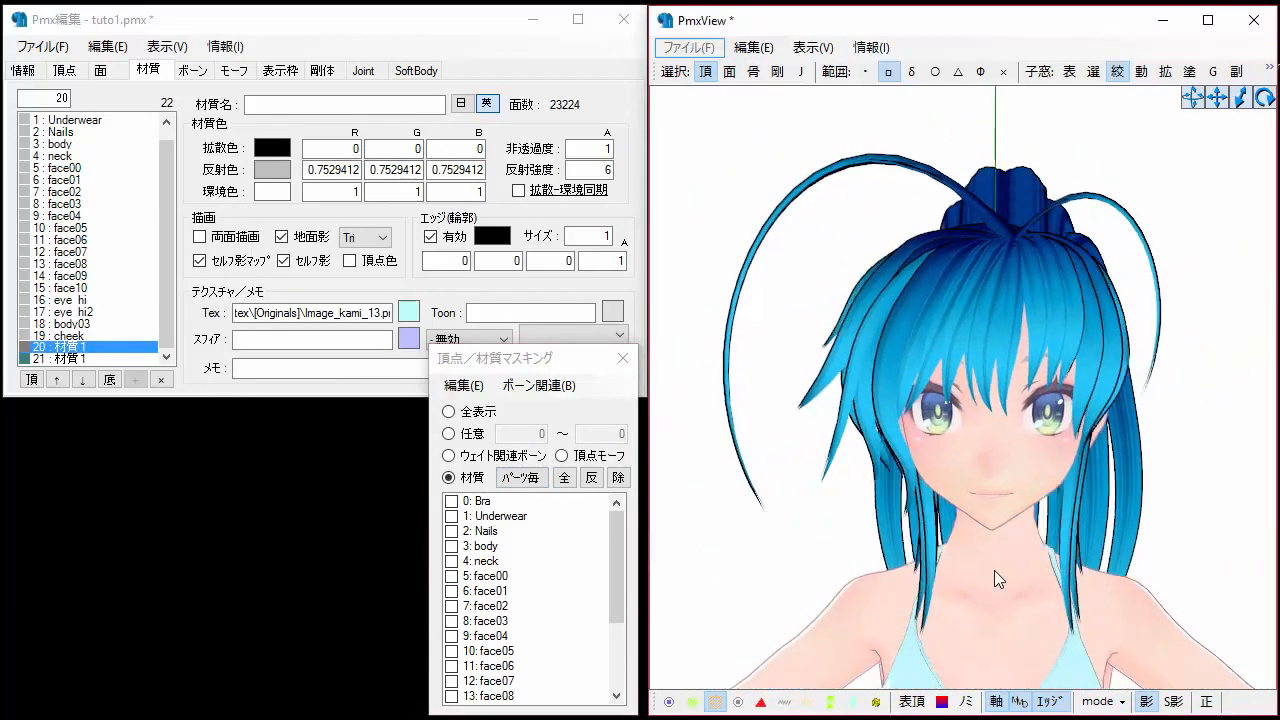
right_click_drag(1024, 313, 1027, 316)
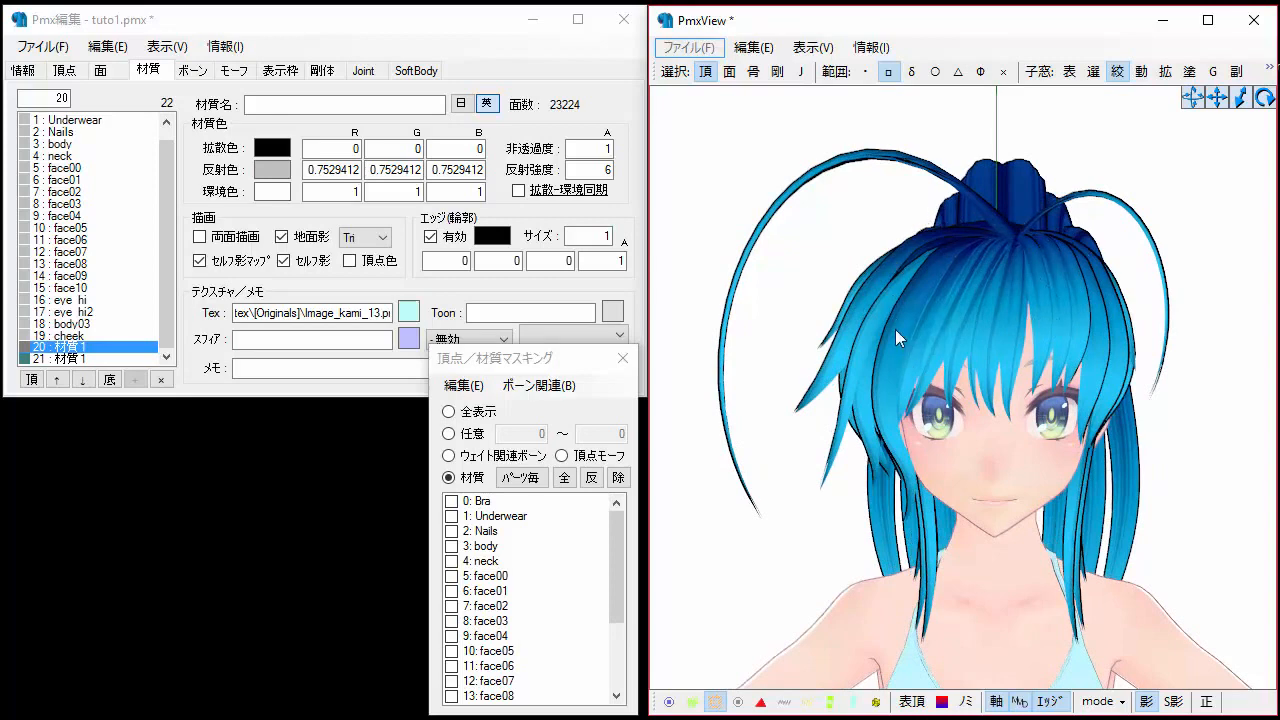
key("alt+Tab")
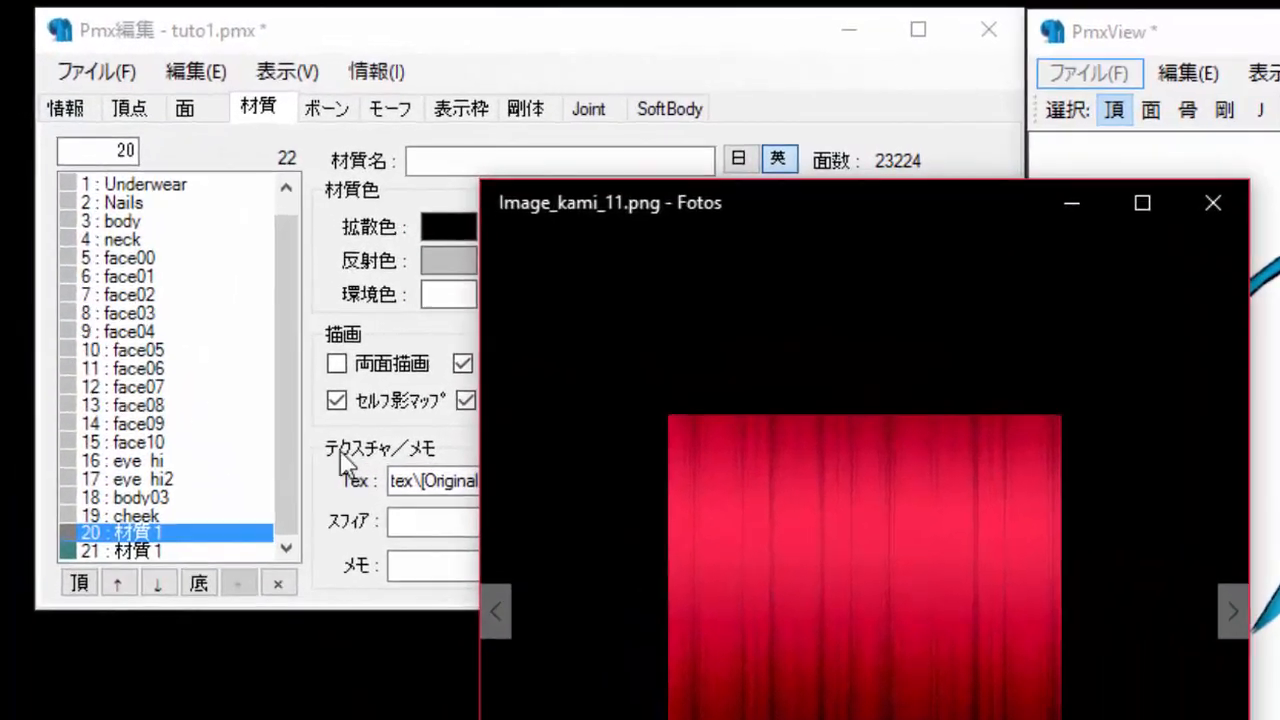
Duplicate material 20's faces only as a new material part.
left_click(193, 354)
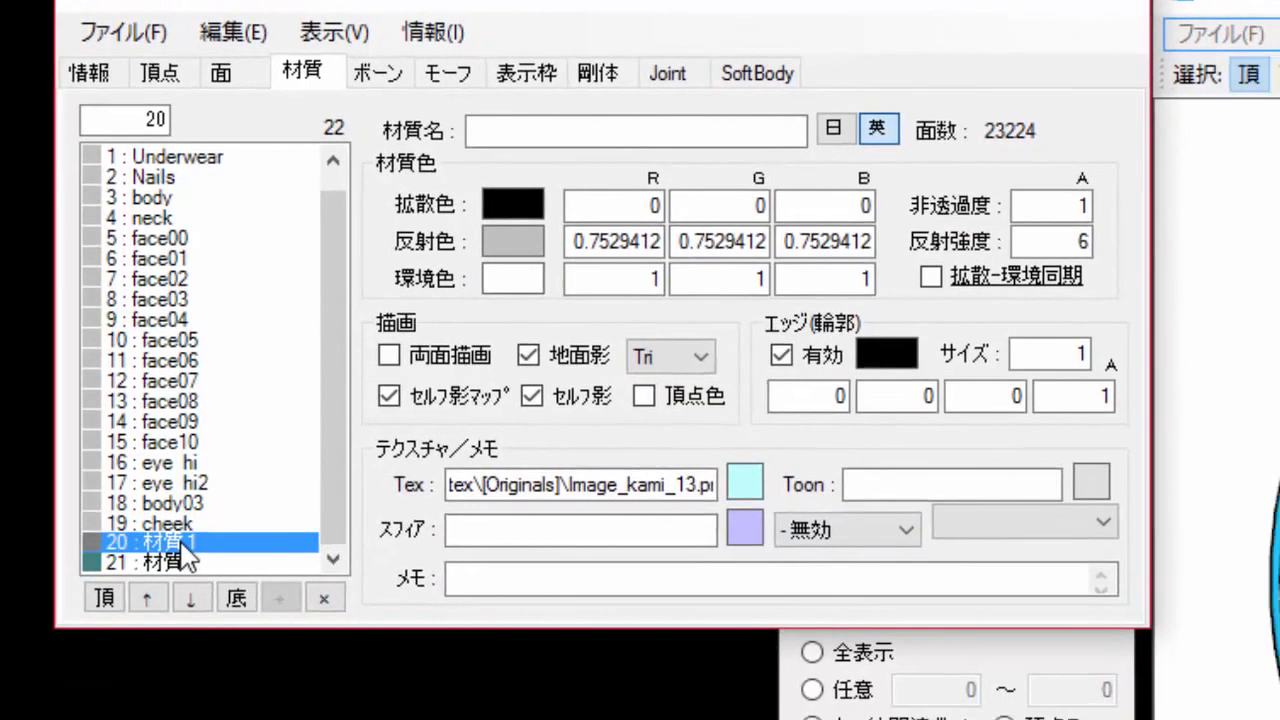
right_click(183, 625)
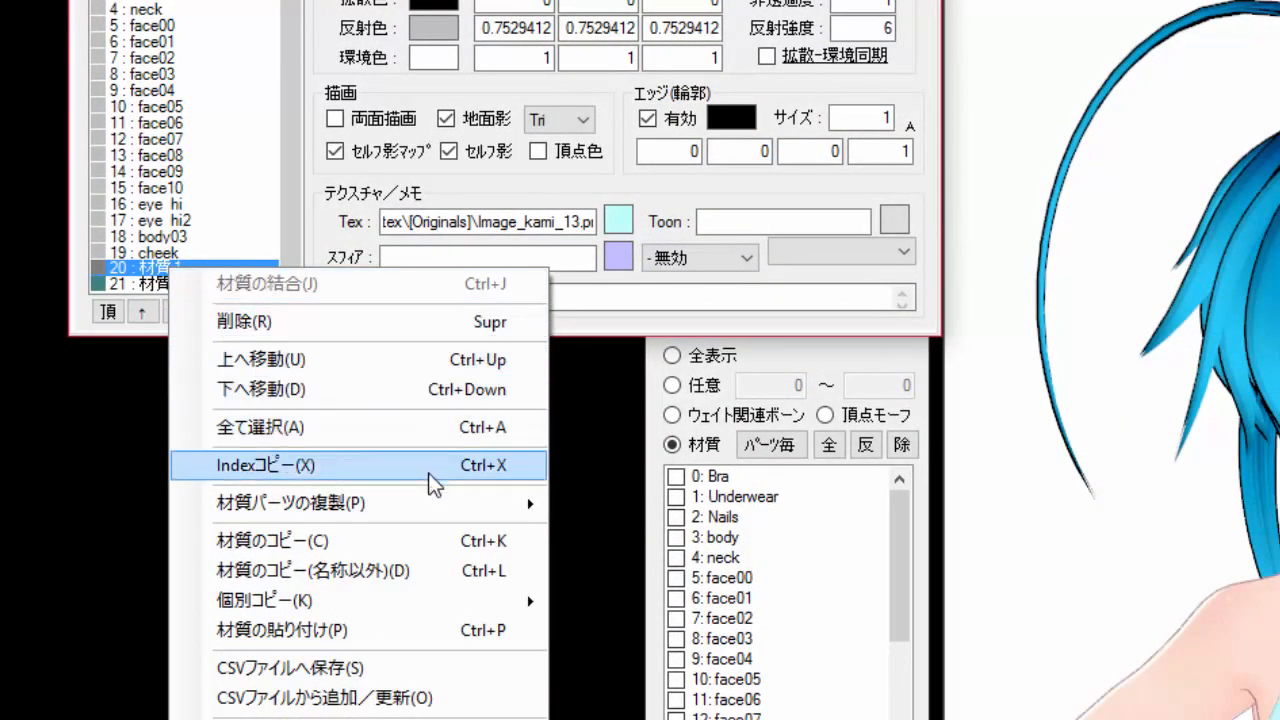
mouse_move(468, 508)
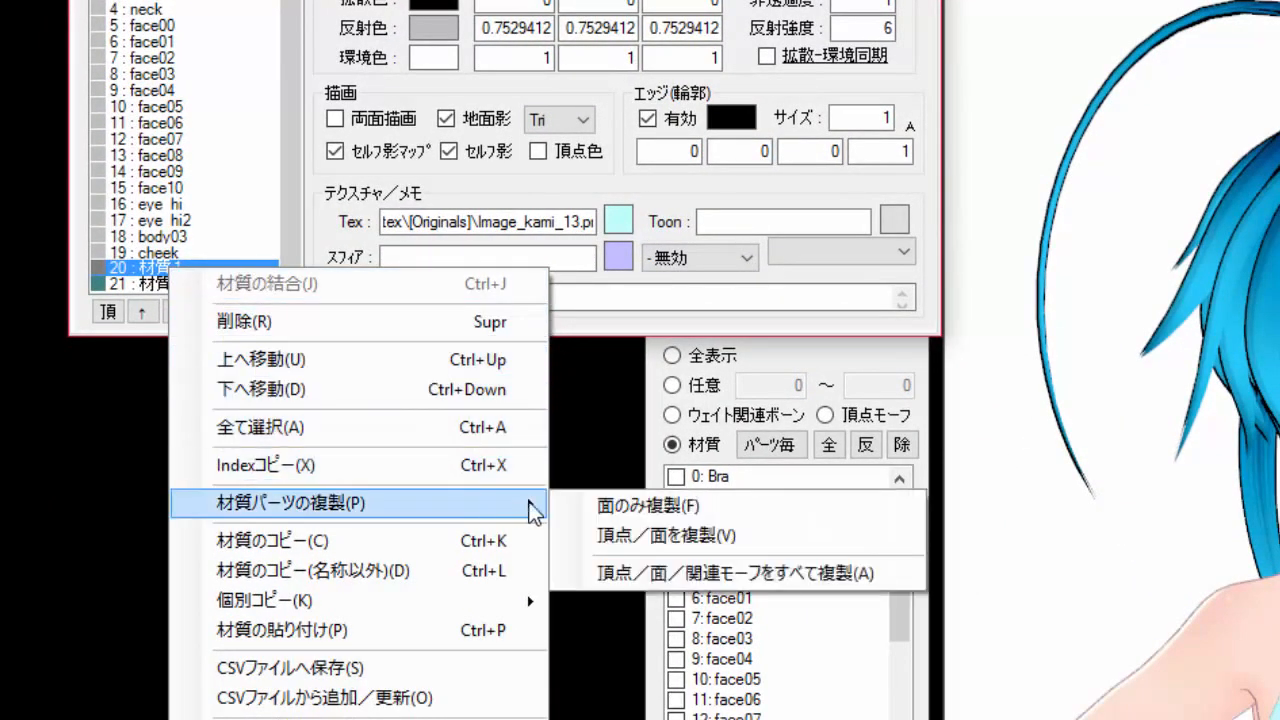
left_click(722, 505)
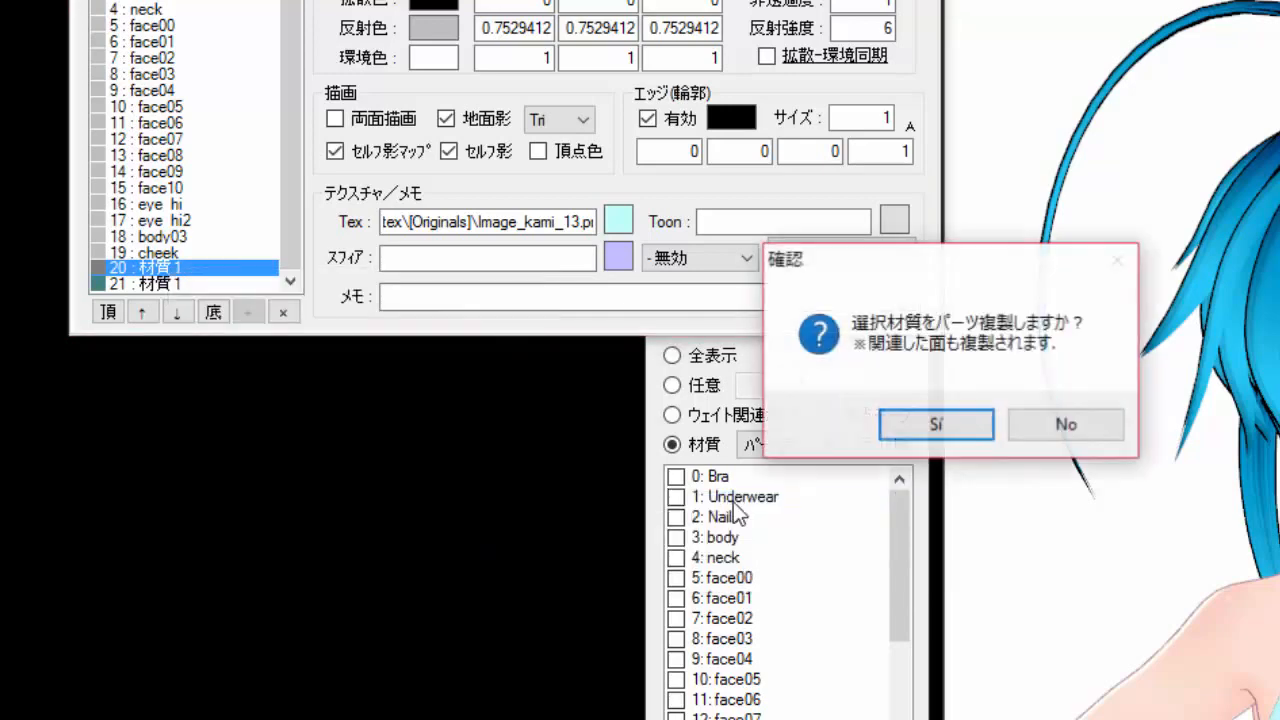
left_click(971, 420)
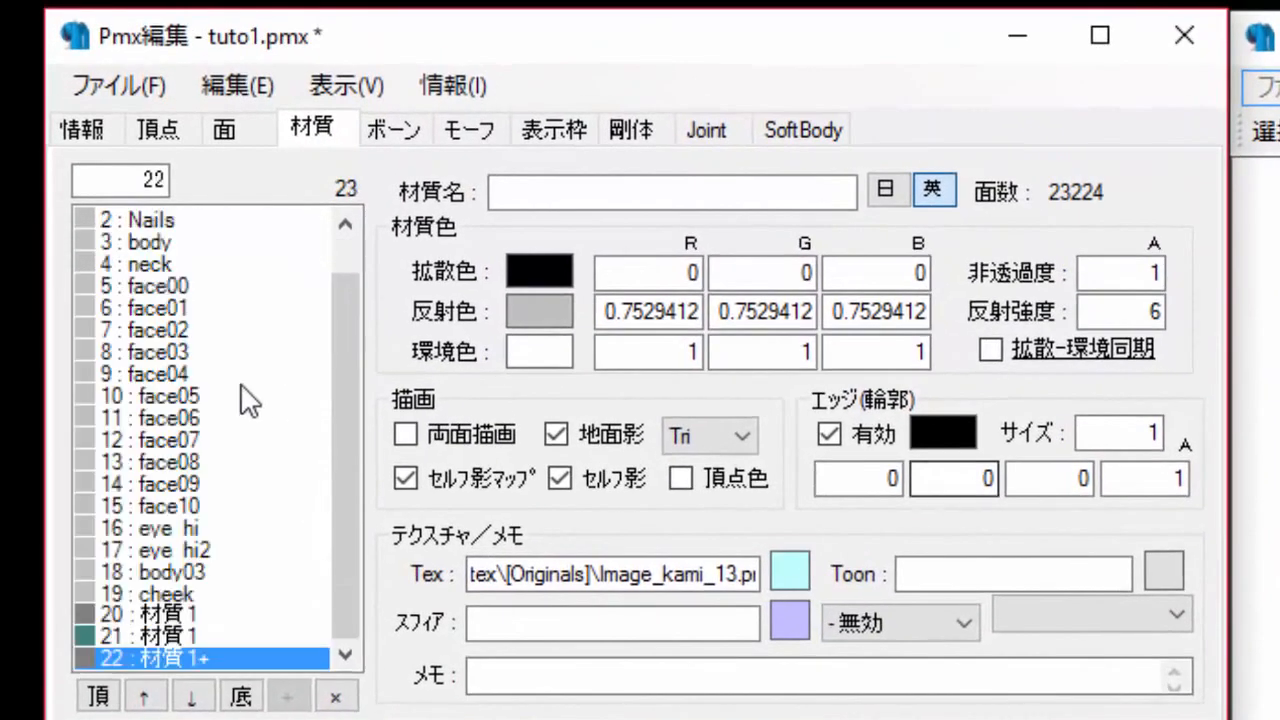
Name the duplicated material 22 cabello rojo.
left_click(142, 614)
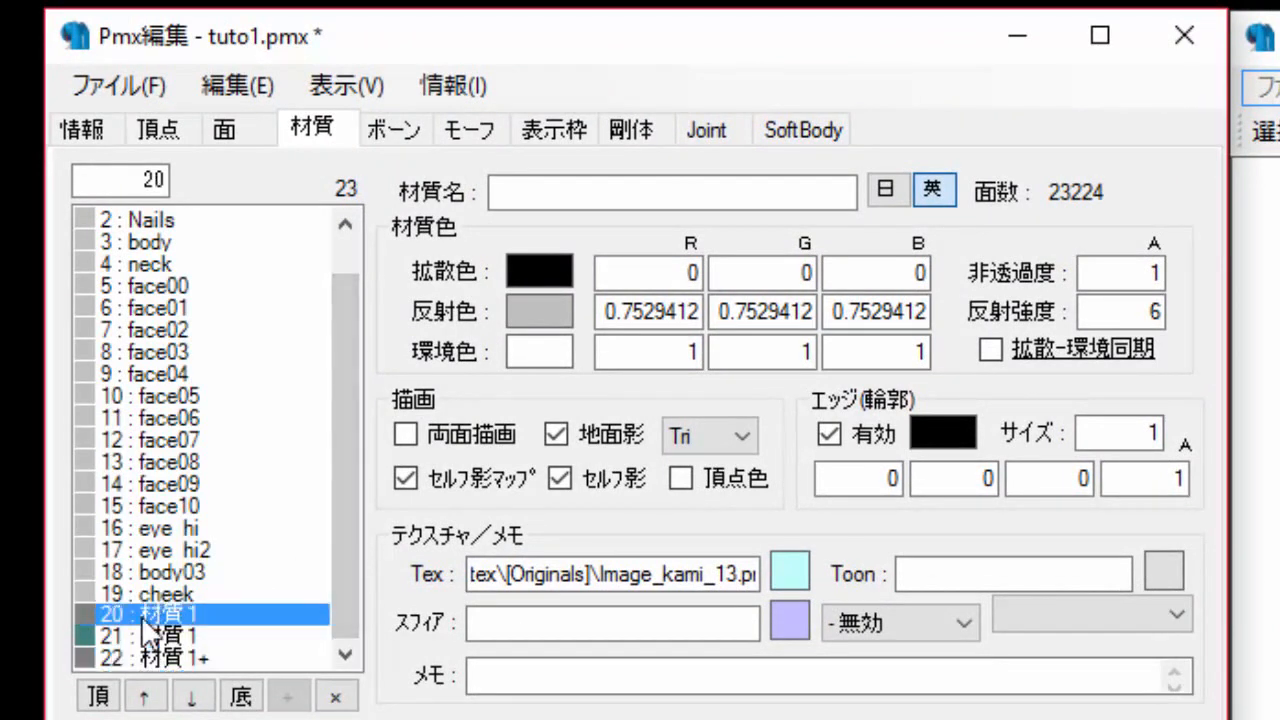
left_click(132, 658)
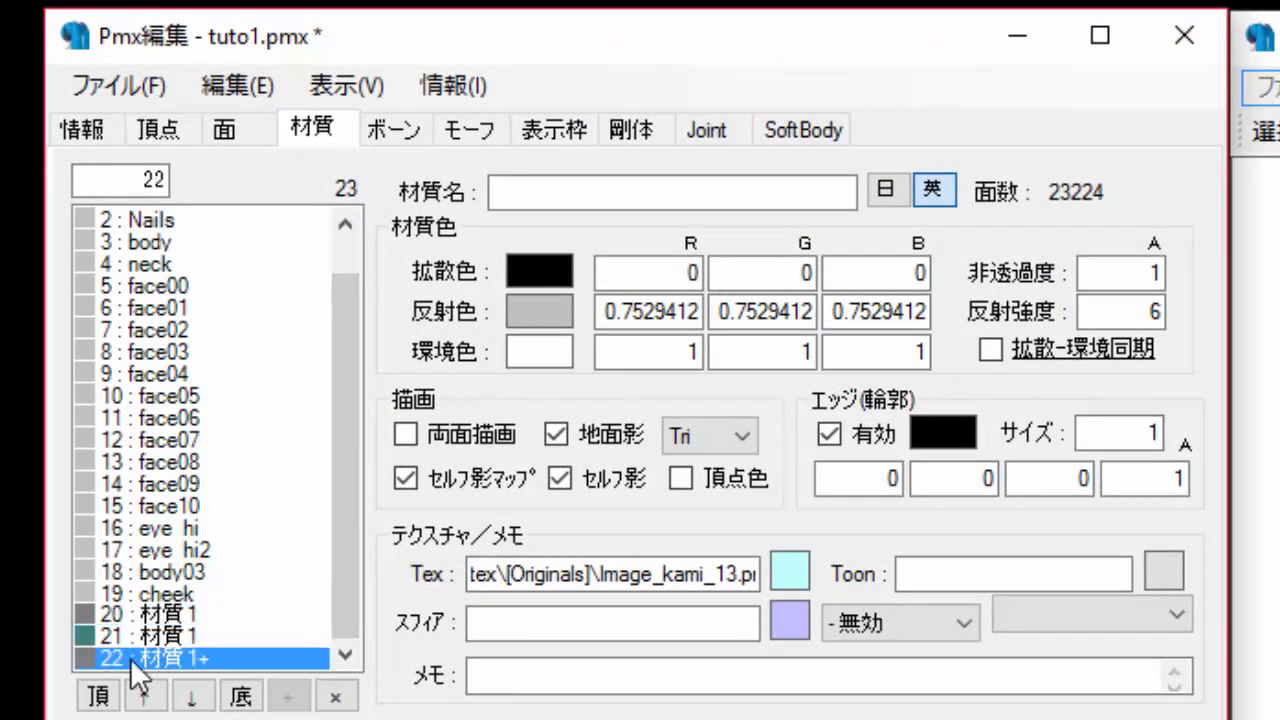
left_click(600, 193)
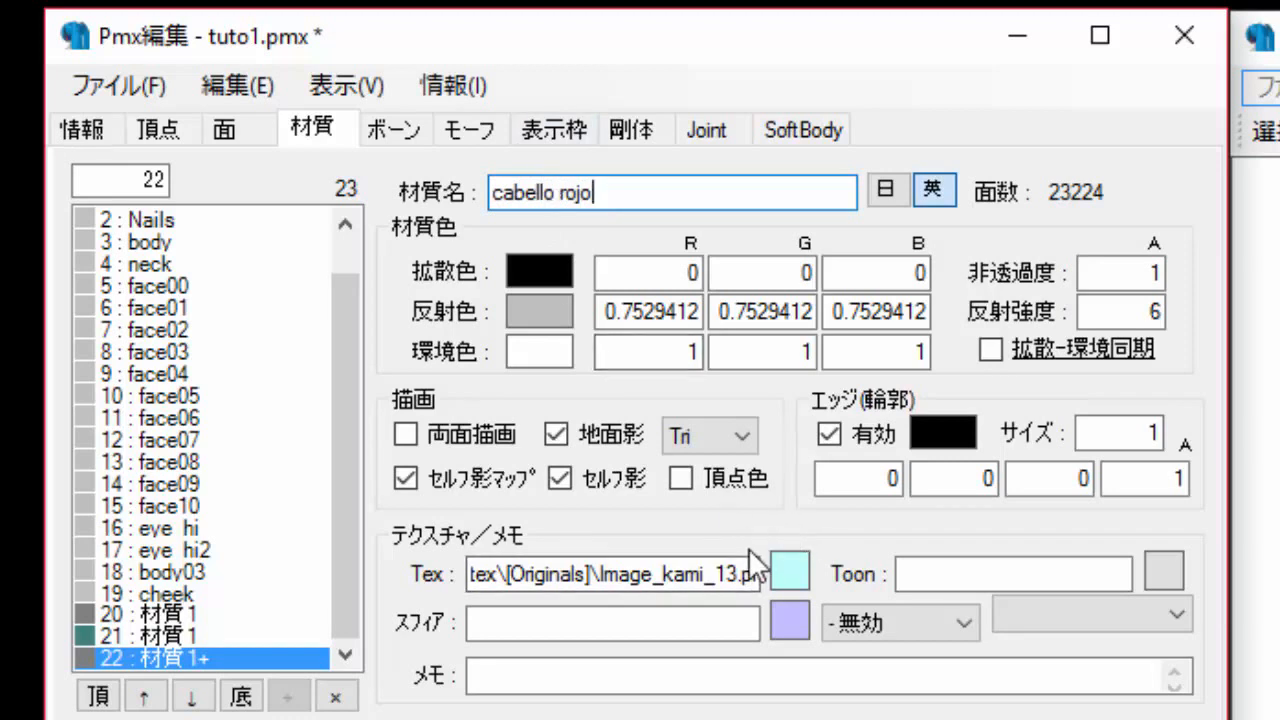
Load Image_kami_11 in the texture viewer and apply it as material 22's current texture.
left_click(792, 572)
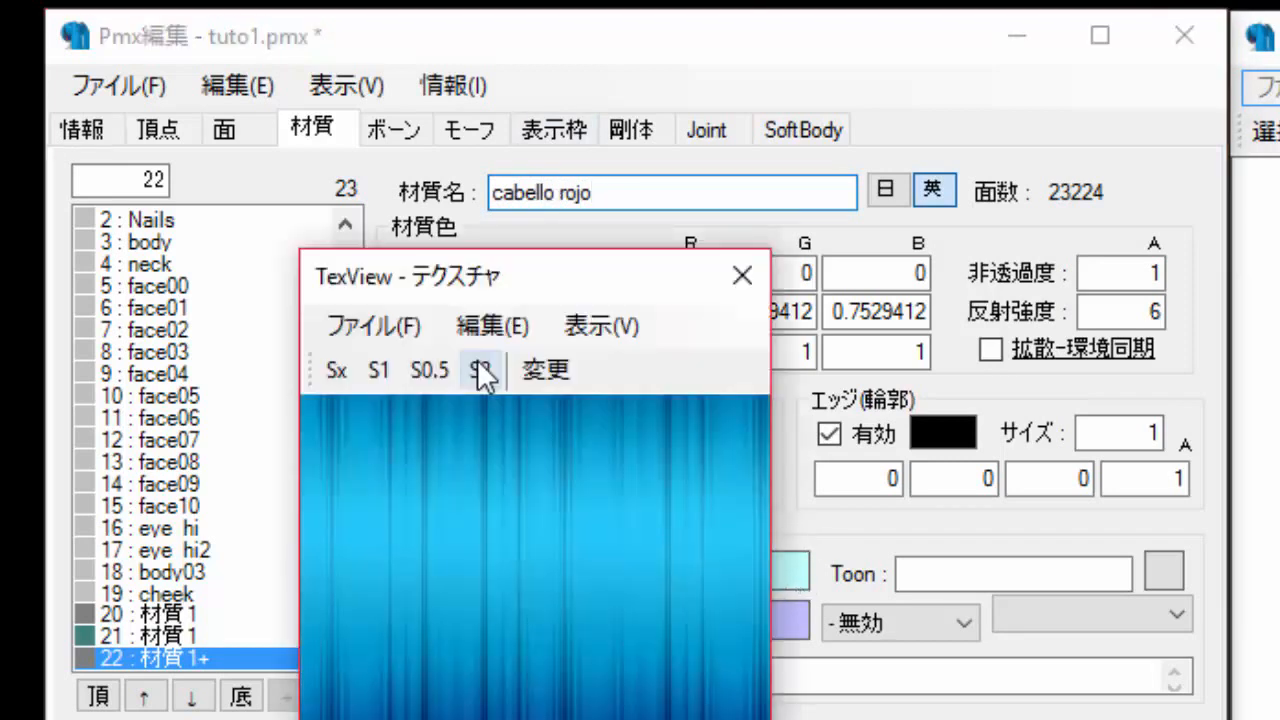
left_click(407, 333)
left_click(440, 378)
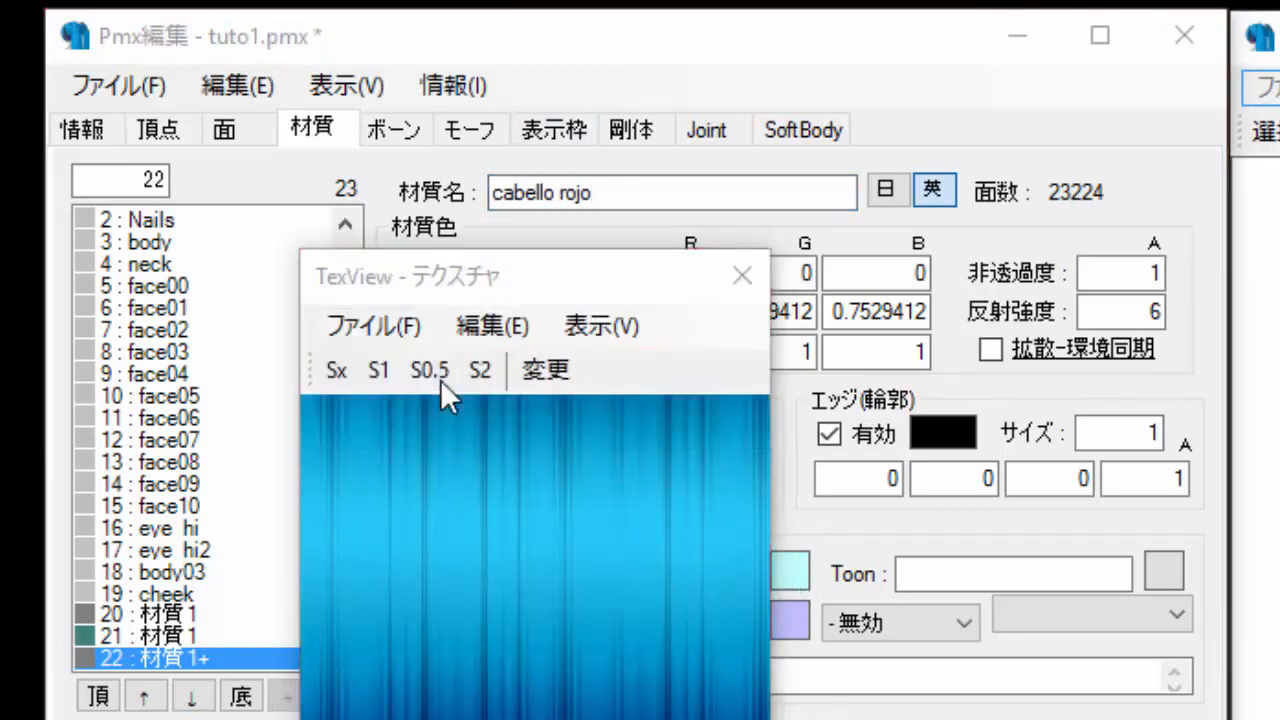
double_click(735, 715)
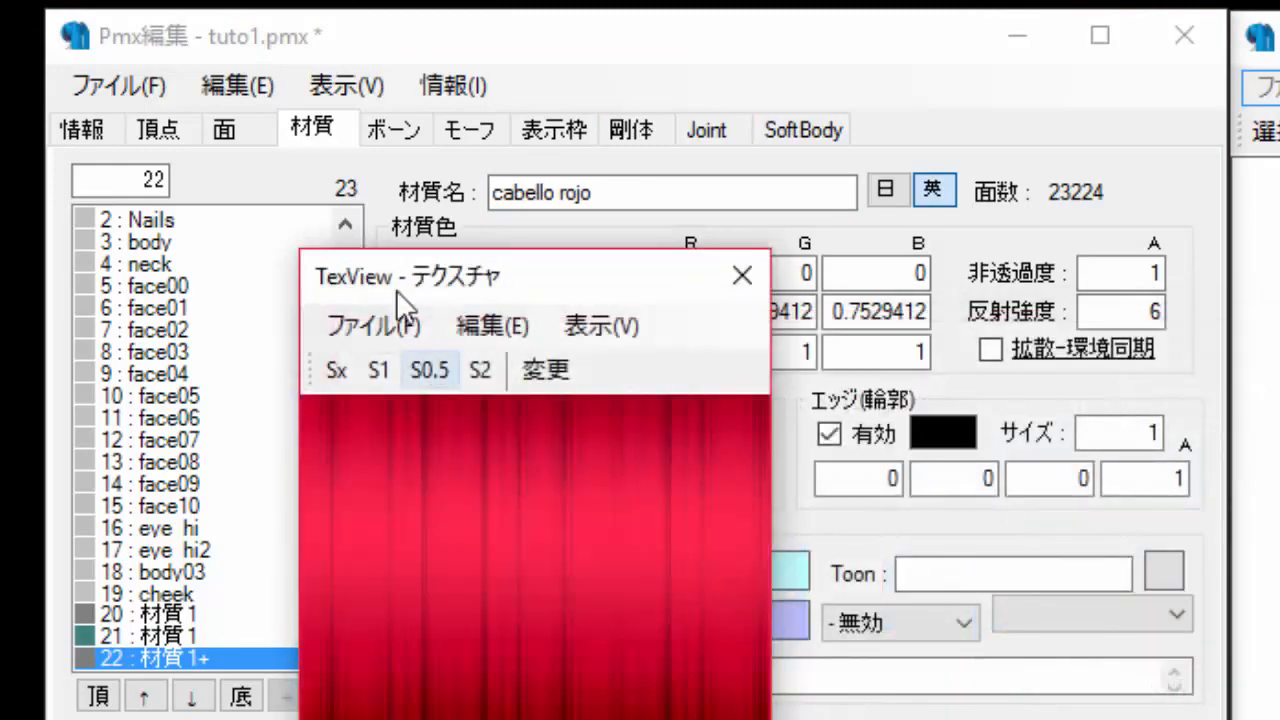
left_click(390, 331)
left_click(398, 330)
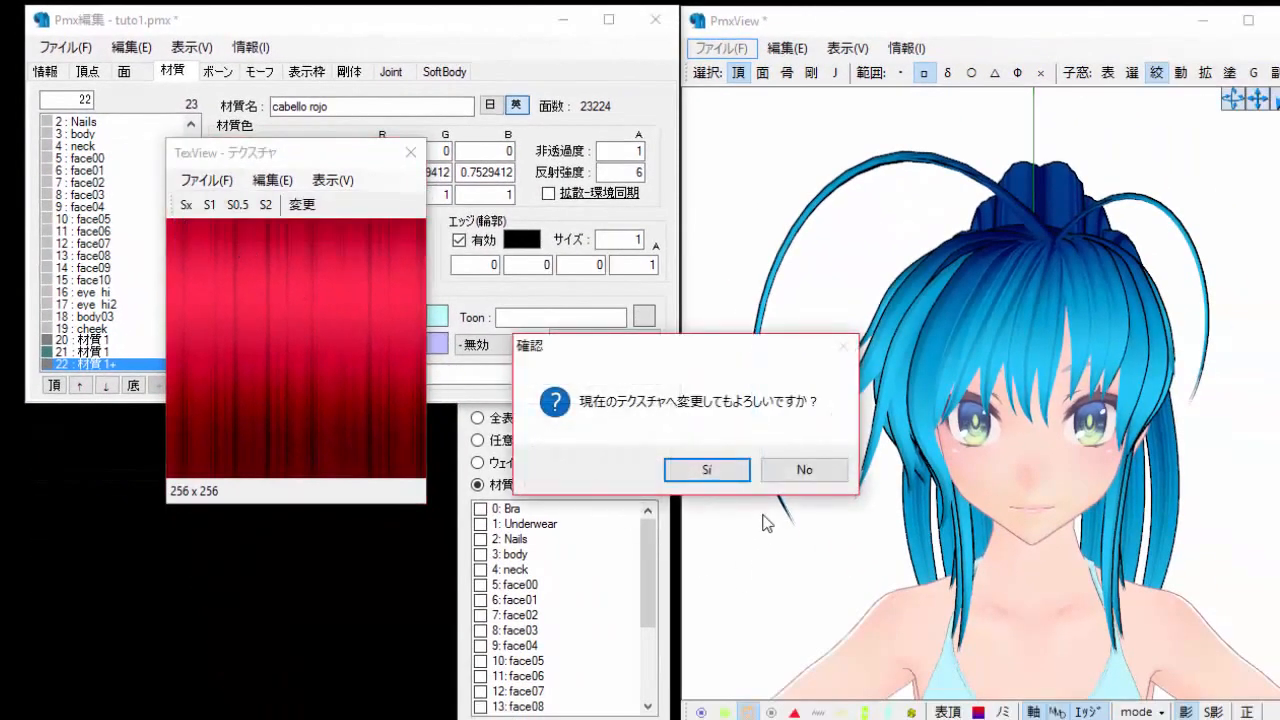
left_click(726, 470)
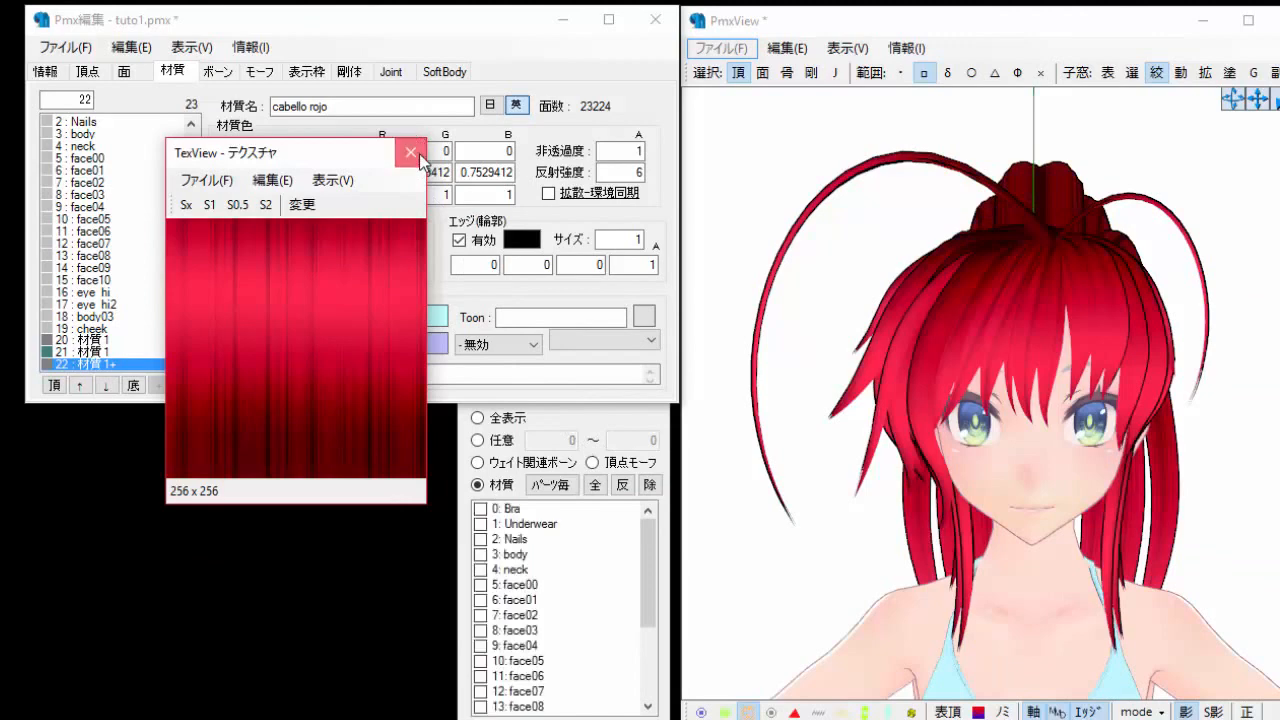
left_click(410, 152)
Set material 22's opacity to .5.
right_click_drag(965, 568, 1008, 582)
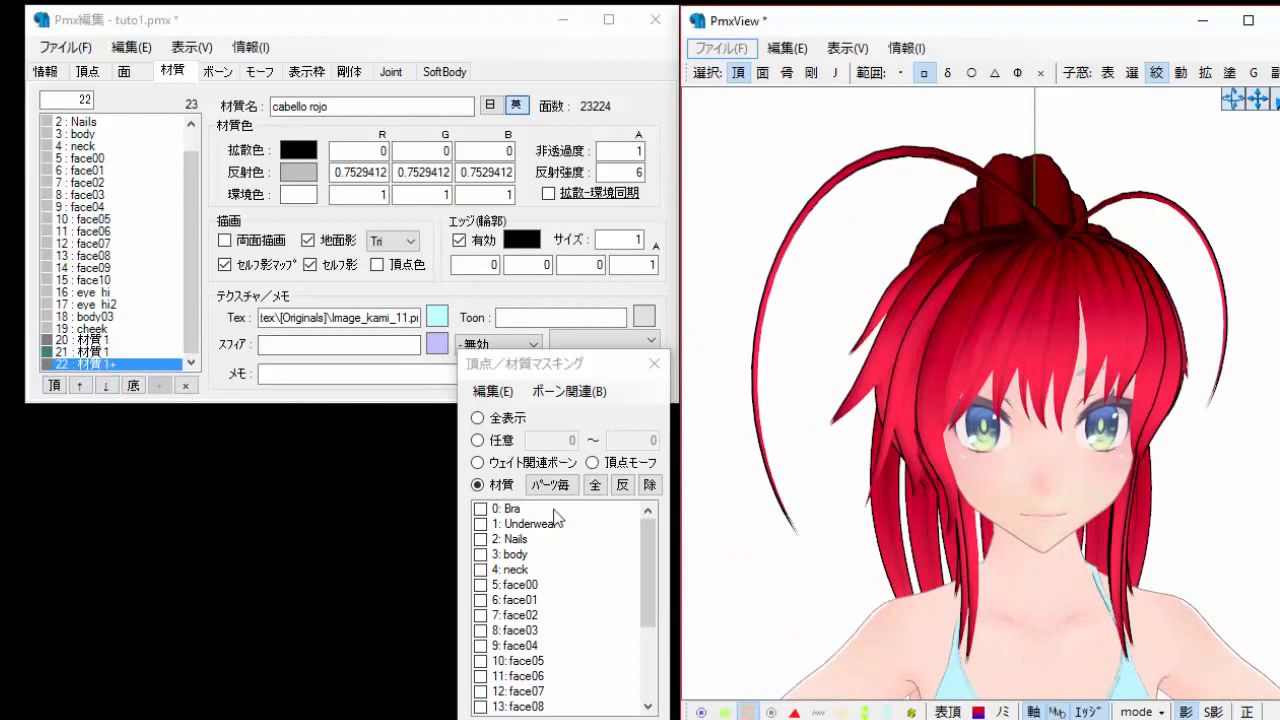
right_click_drag(1055, 553, 986, 408)
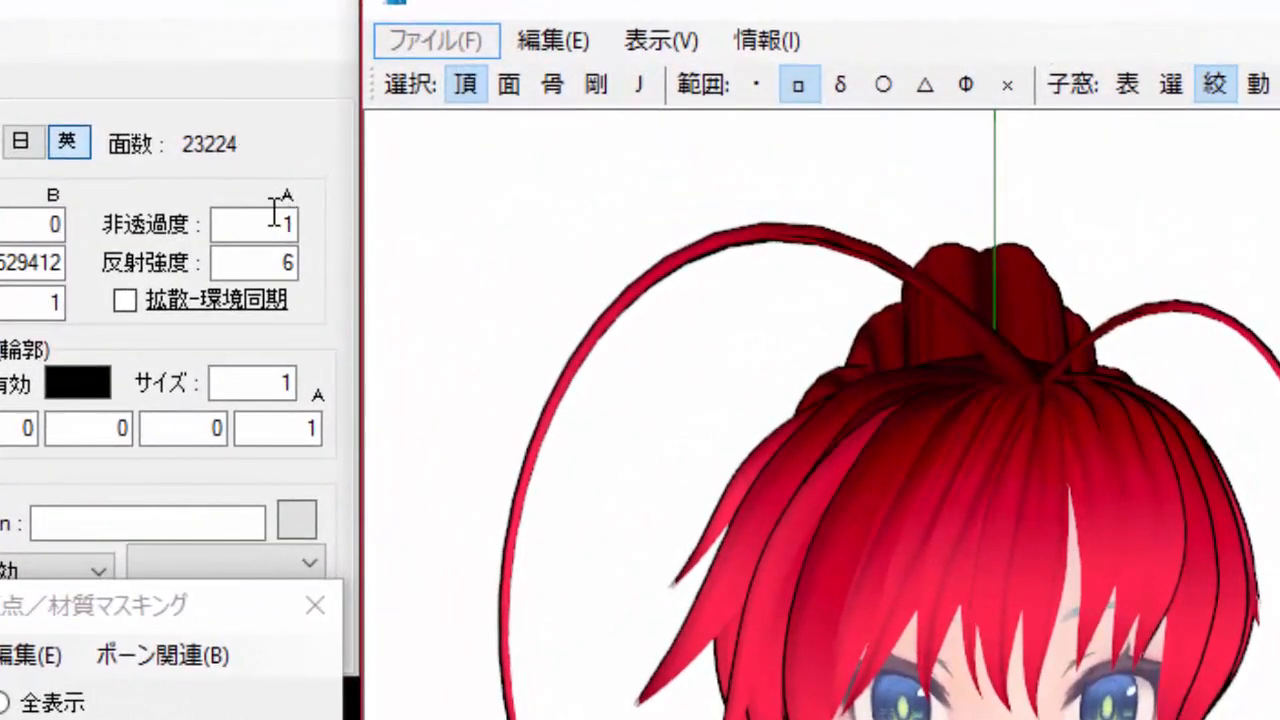
left_click(295, 224)
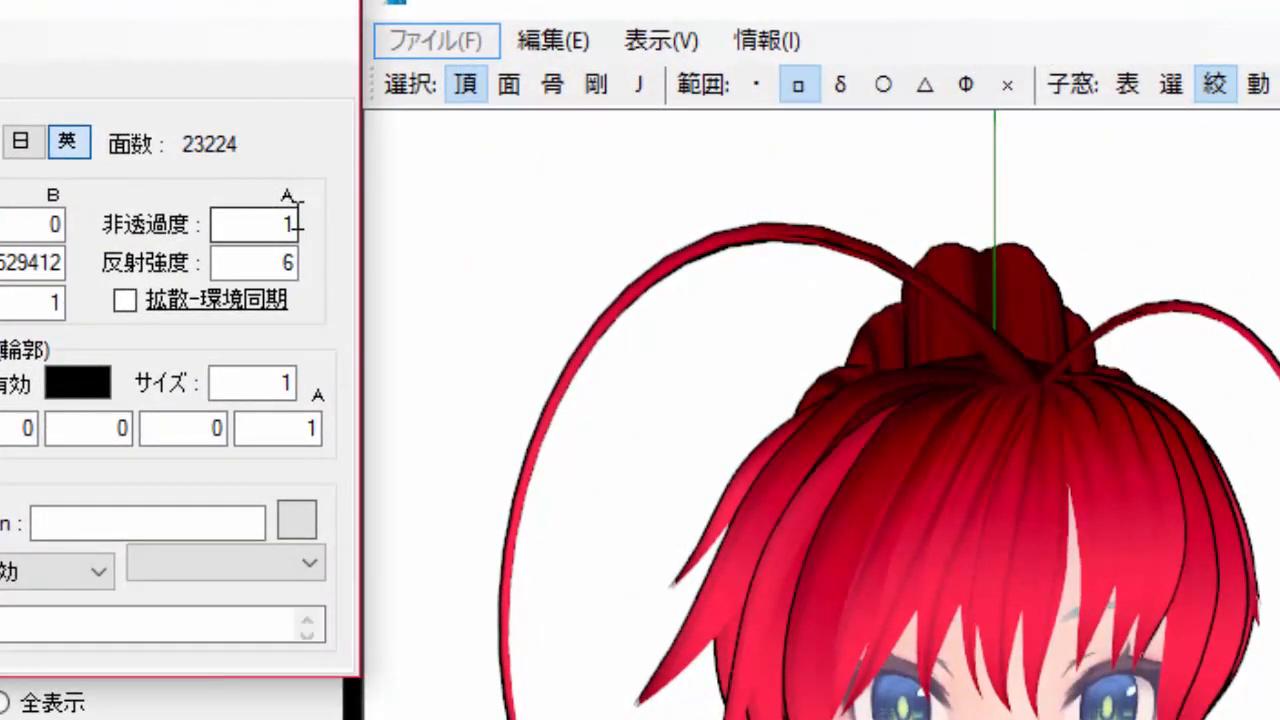
double_click(297, 217)
left_click(229, 223)
left_click_drag(268, 231, 305, 235)
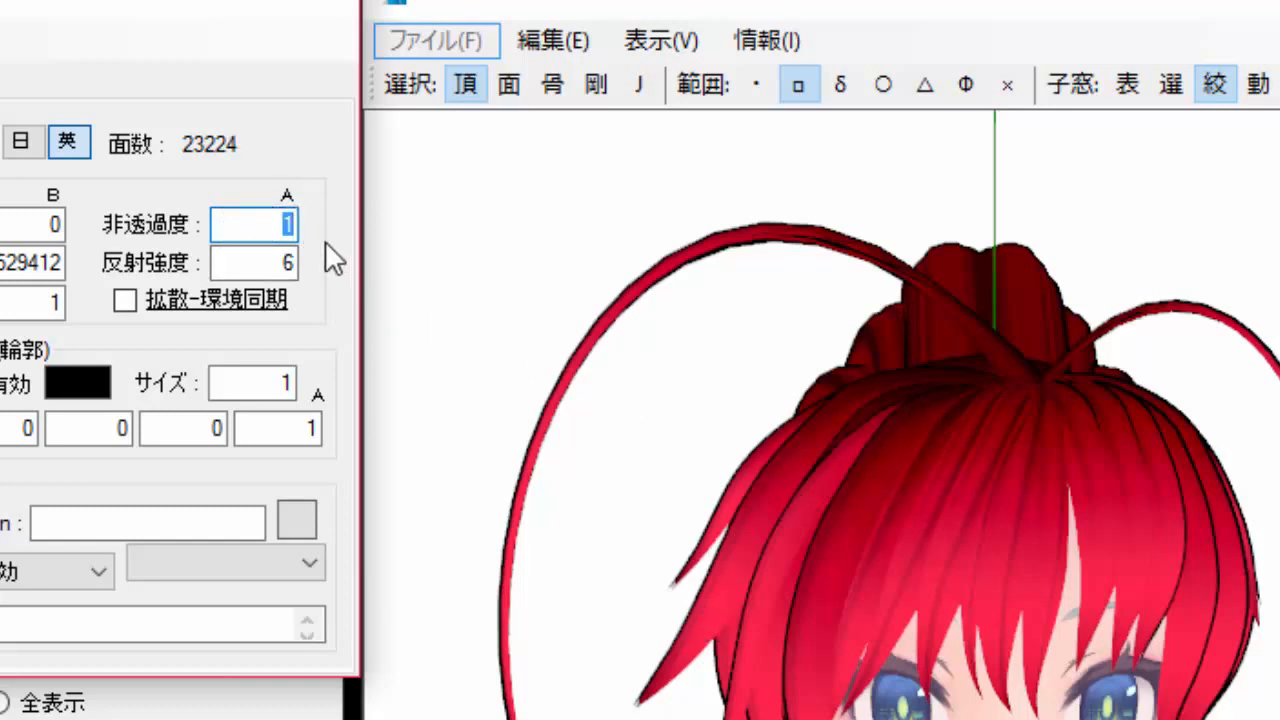
key("BackSpace")
type(".5")
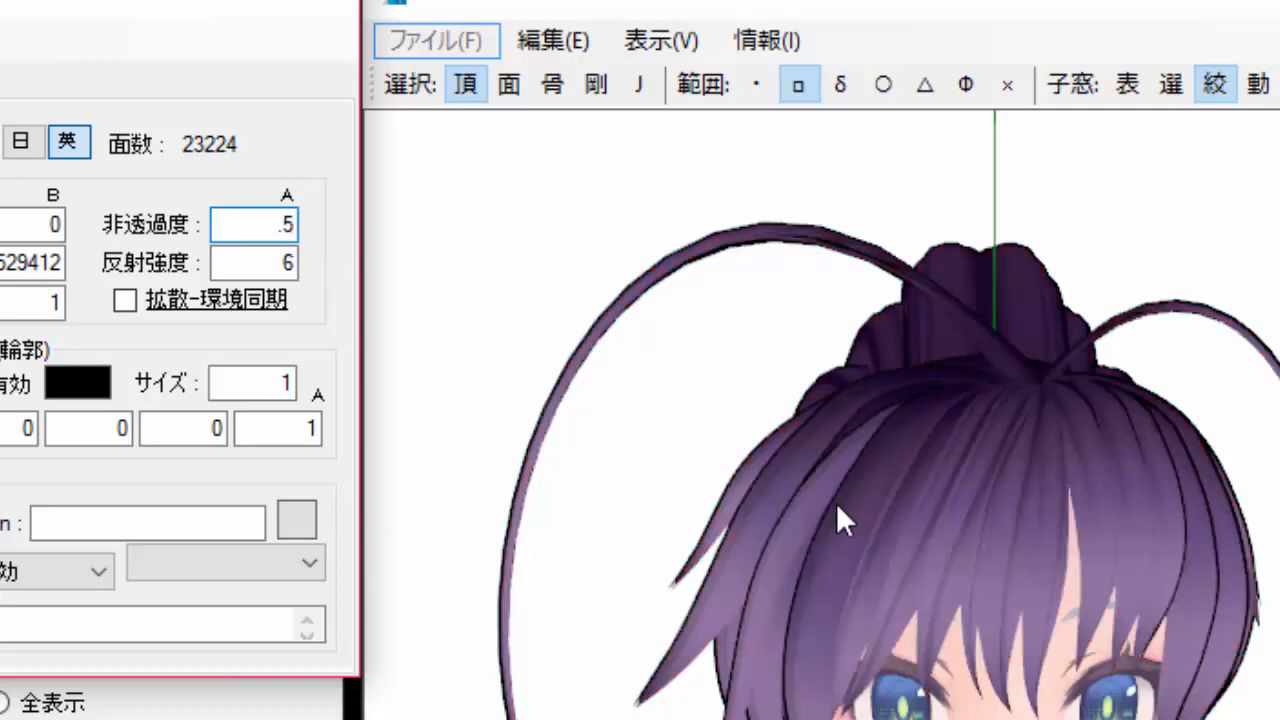
Set material 22's opacity to 0.
right_click_drag(836, 502, 885, 540)
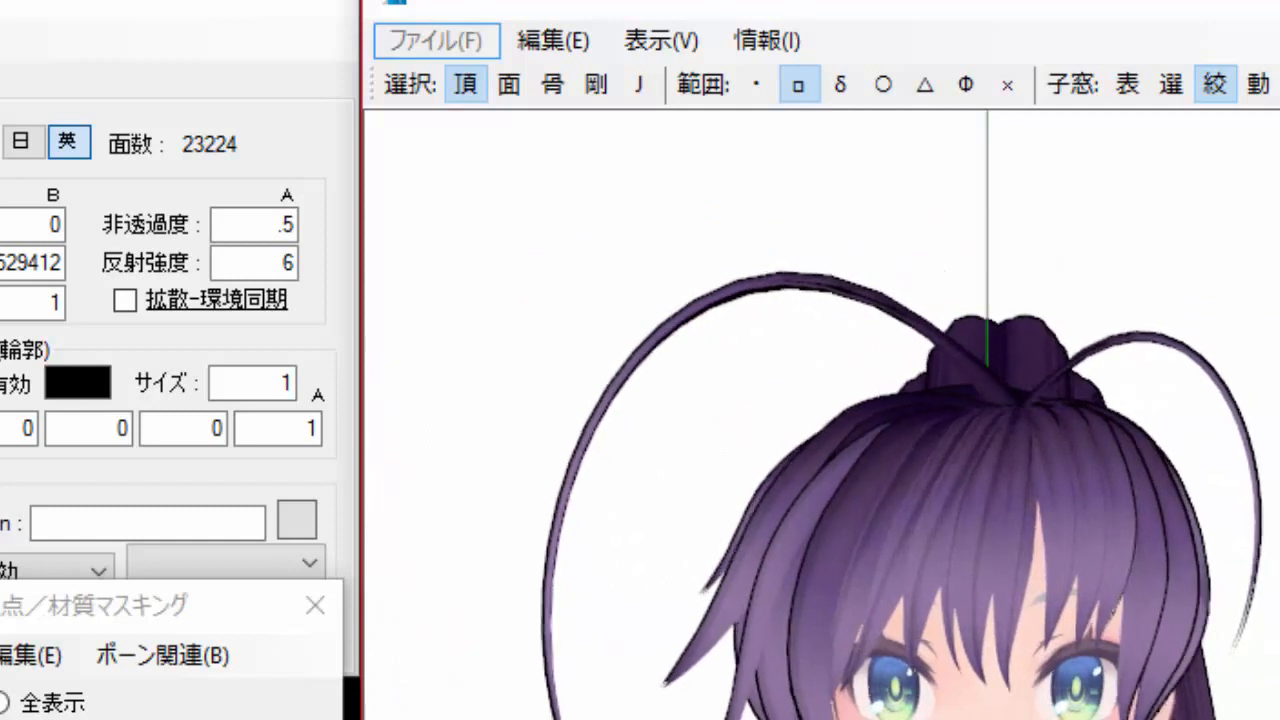
double_click(268, 224)
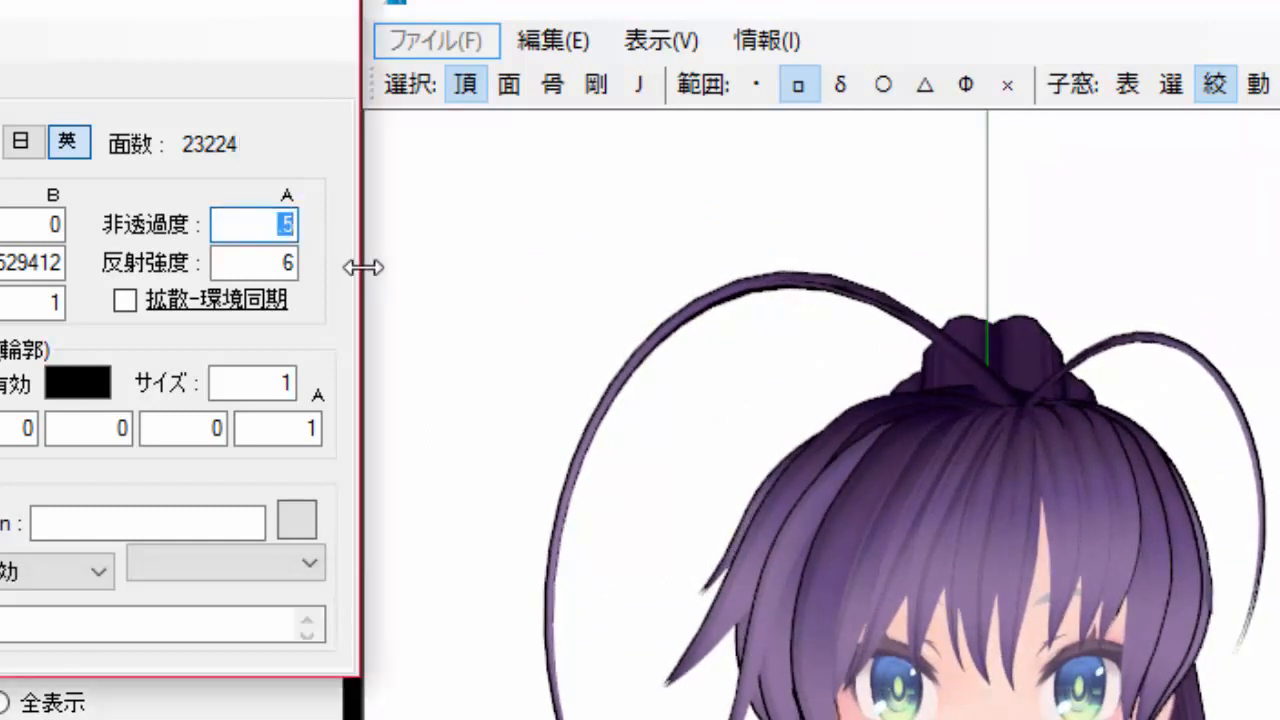
type("0")
left_click(803, 546)
scroll(803, 552, "up", 5)
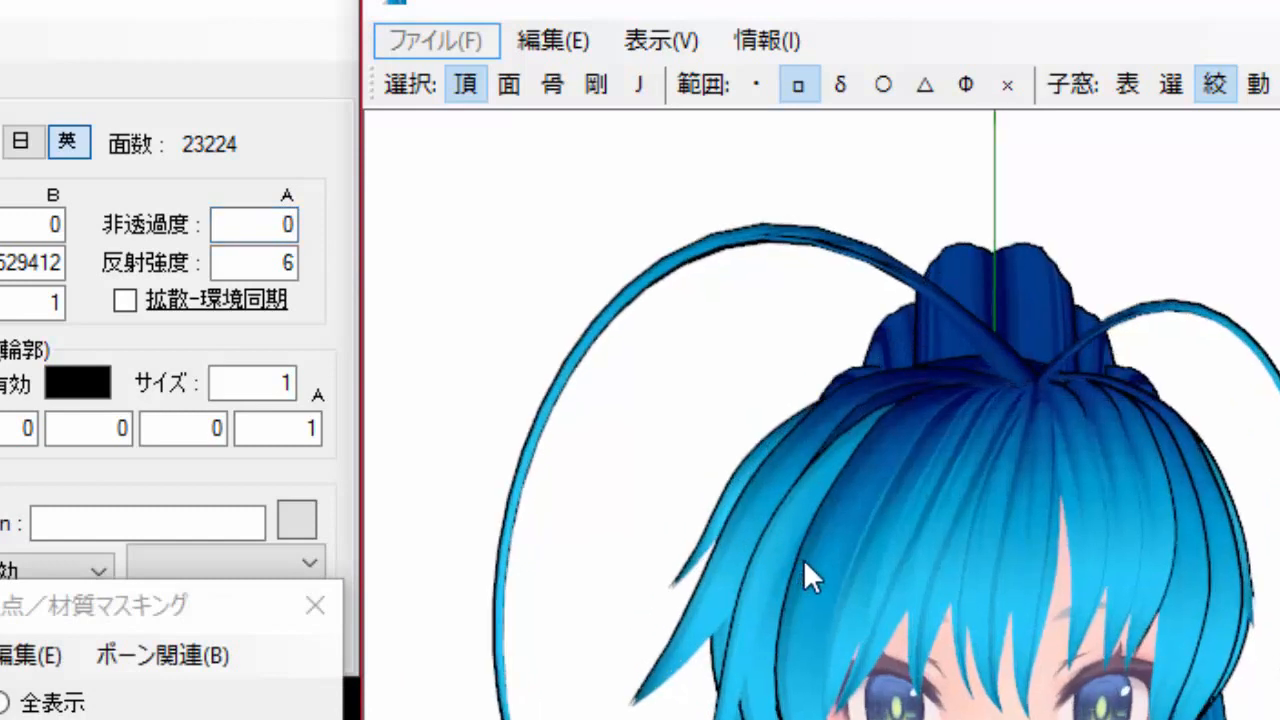
scroll(809, 557, "down", 2)
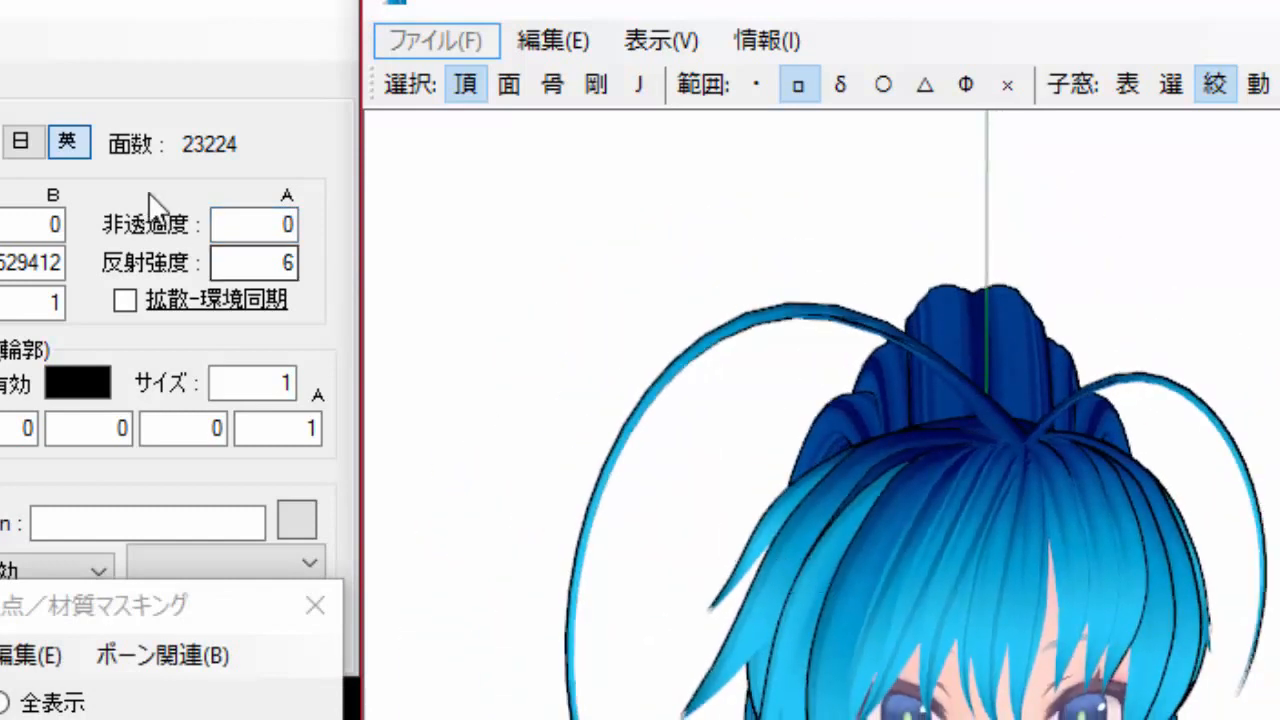
Create a new material morph from the morph list.
double_click(278, 222)
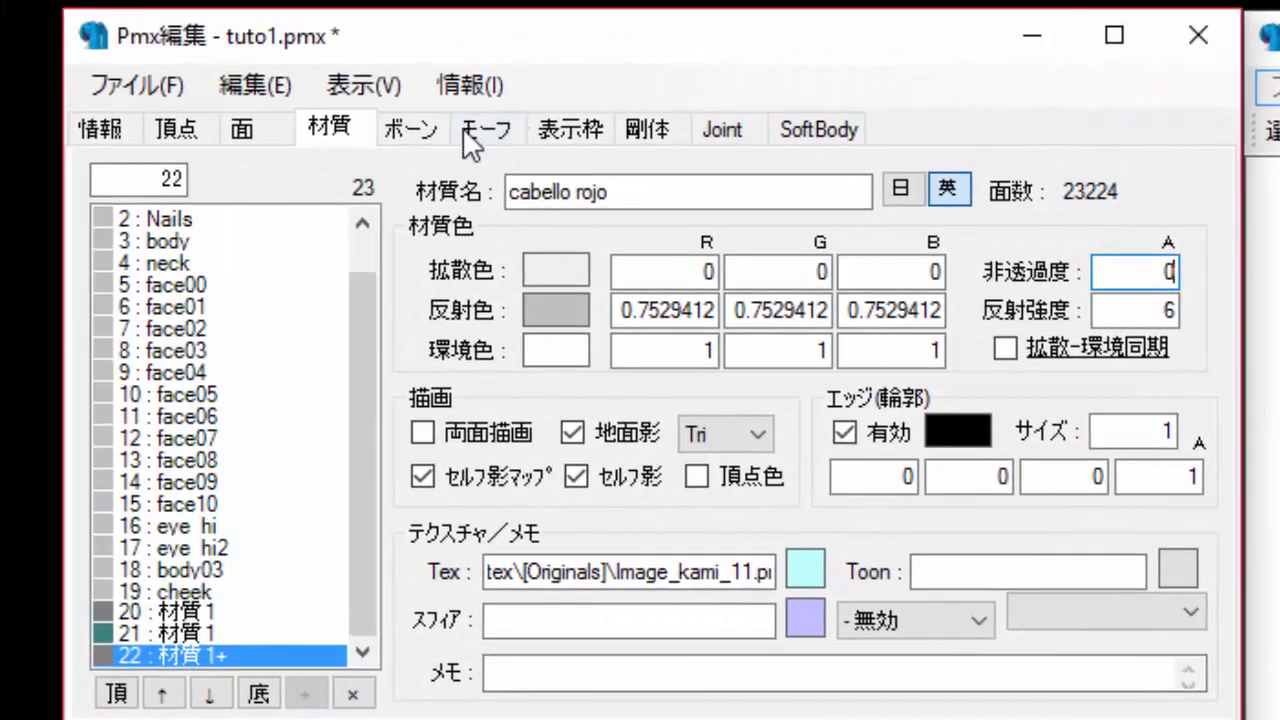
left_click(488, 130)
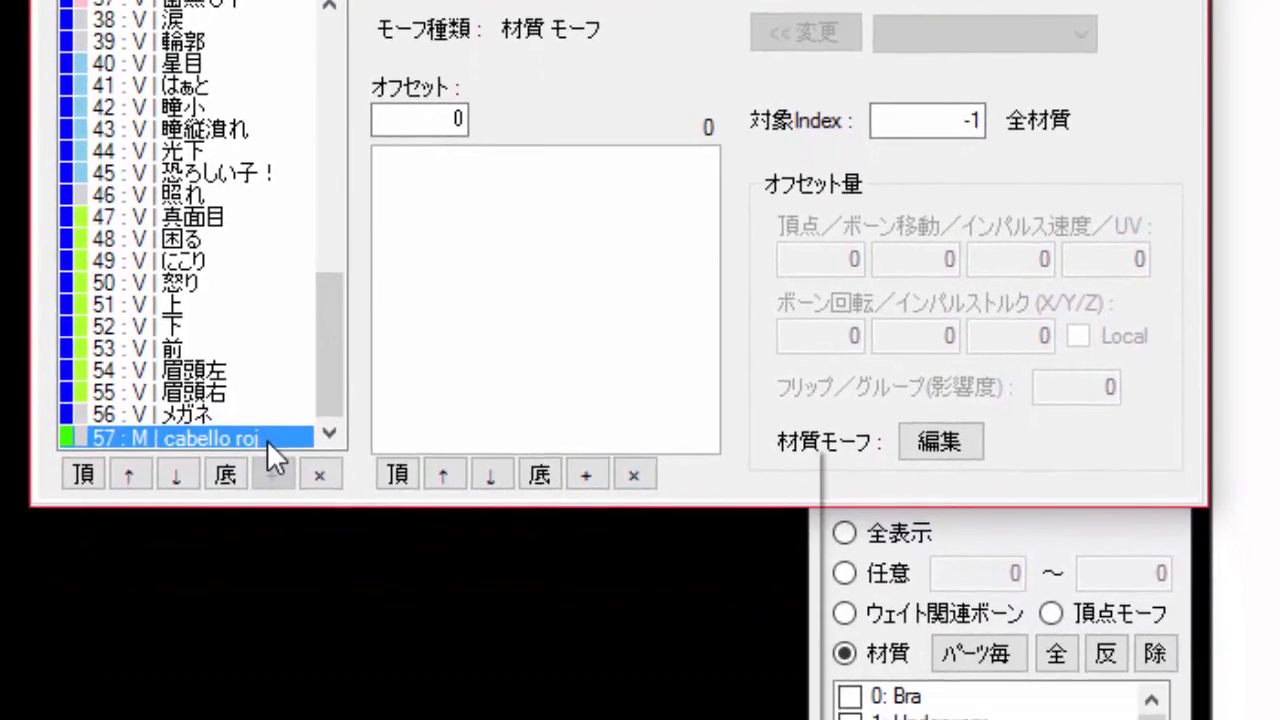
right_click(301, 663)
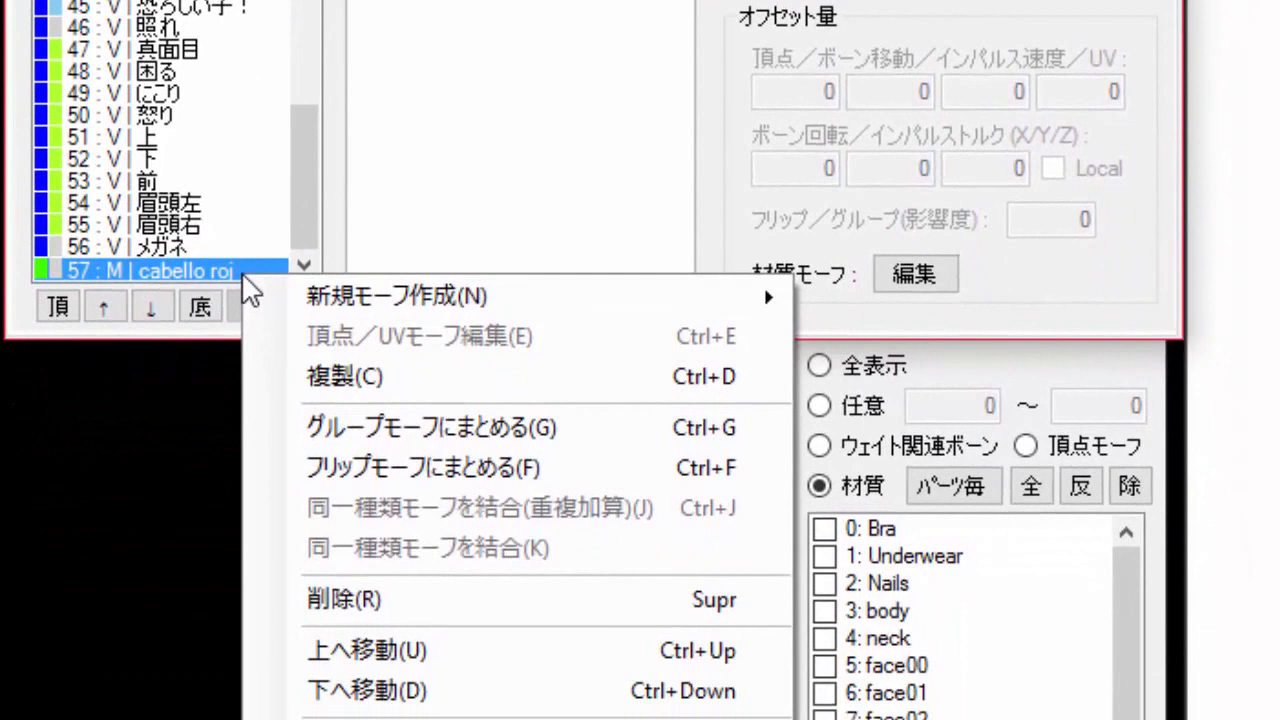
mouse_move(442, 295)
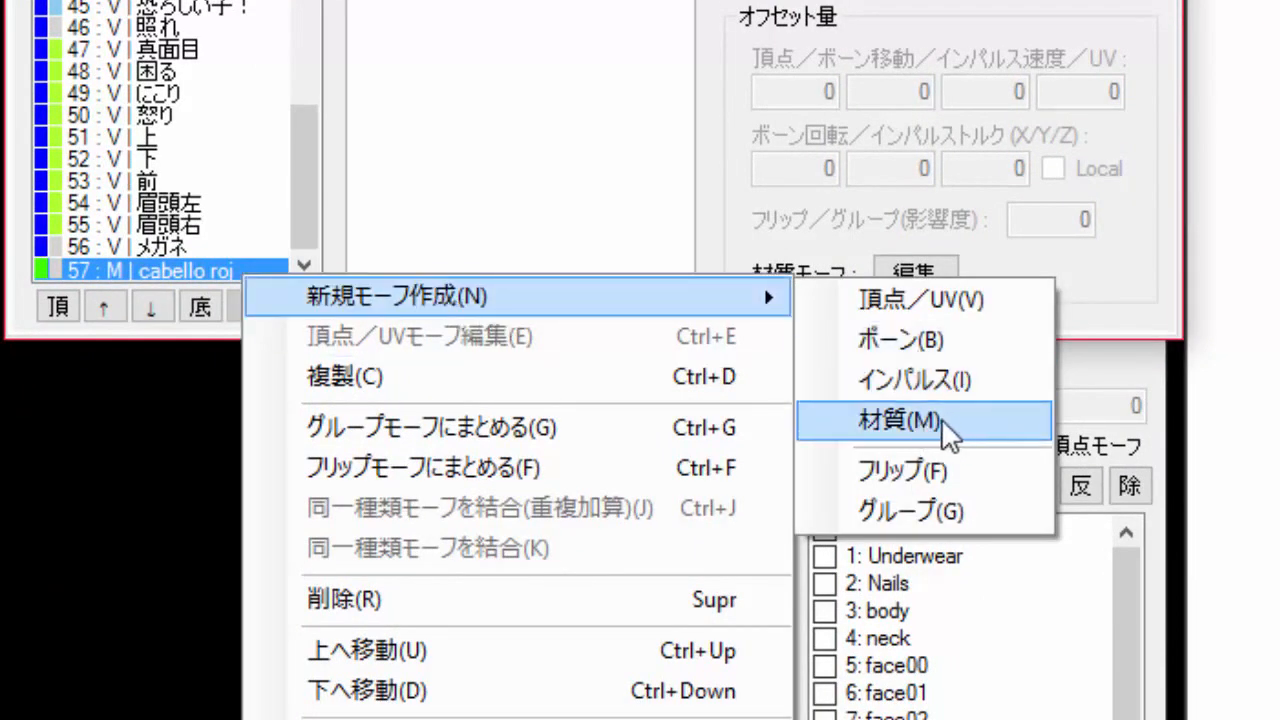
left_click(900, 420)
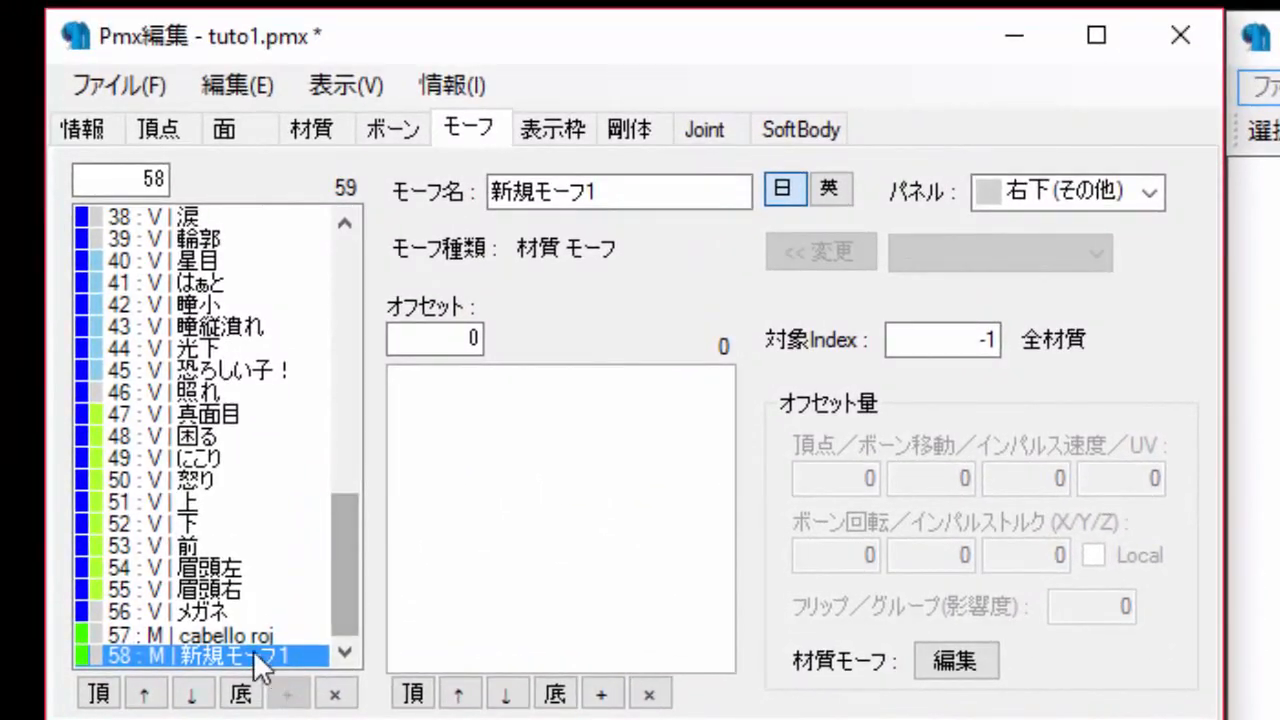
Name the new material morph CabelloR2 and paste the same name as its English name.
left_click_drag(697, 186, 94, 56)
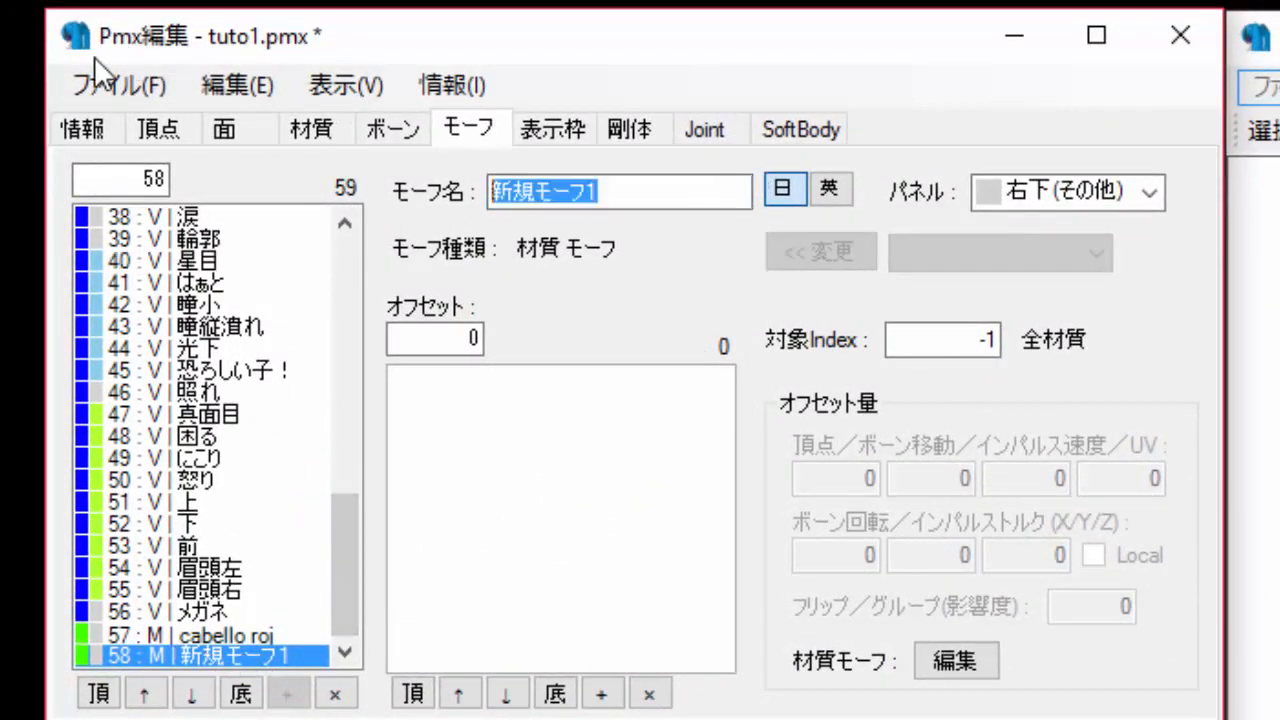
type("Cabel")
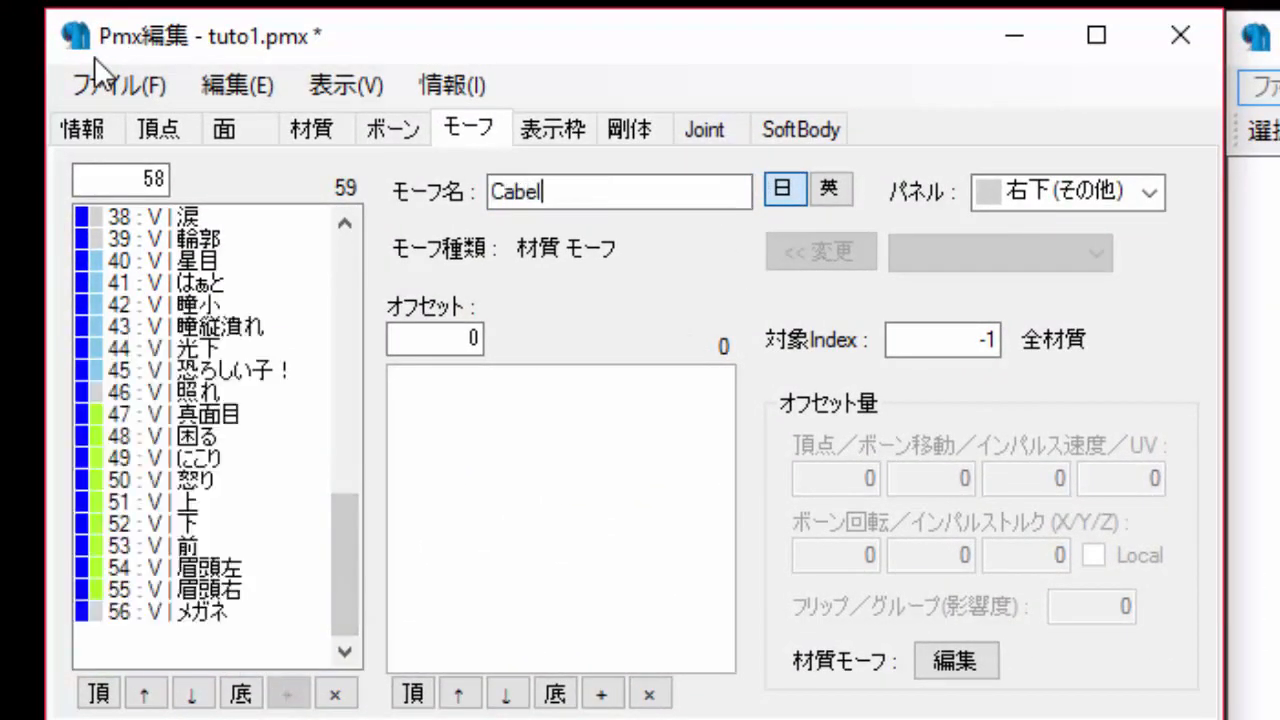
type("loR2")
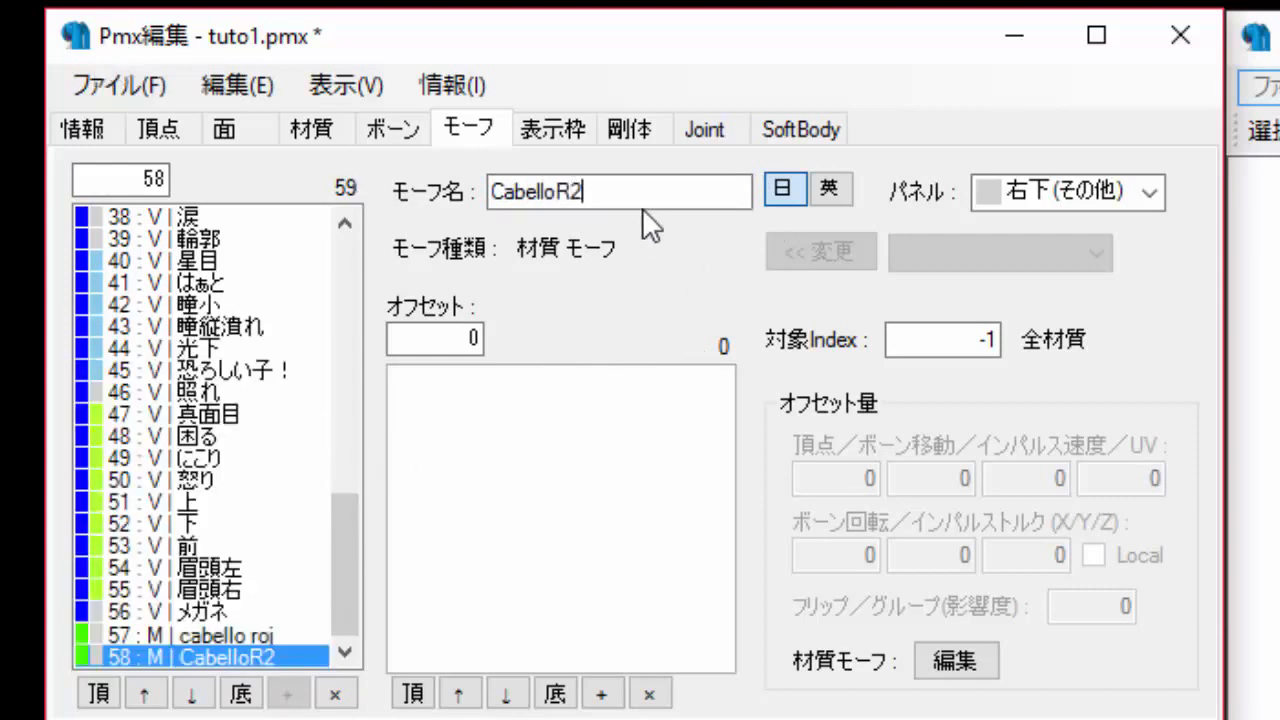
left_click_drag(597, 193, 303, 257)
key("ctrl+c")
left_click(826, 190)
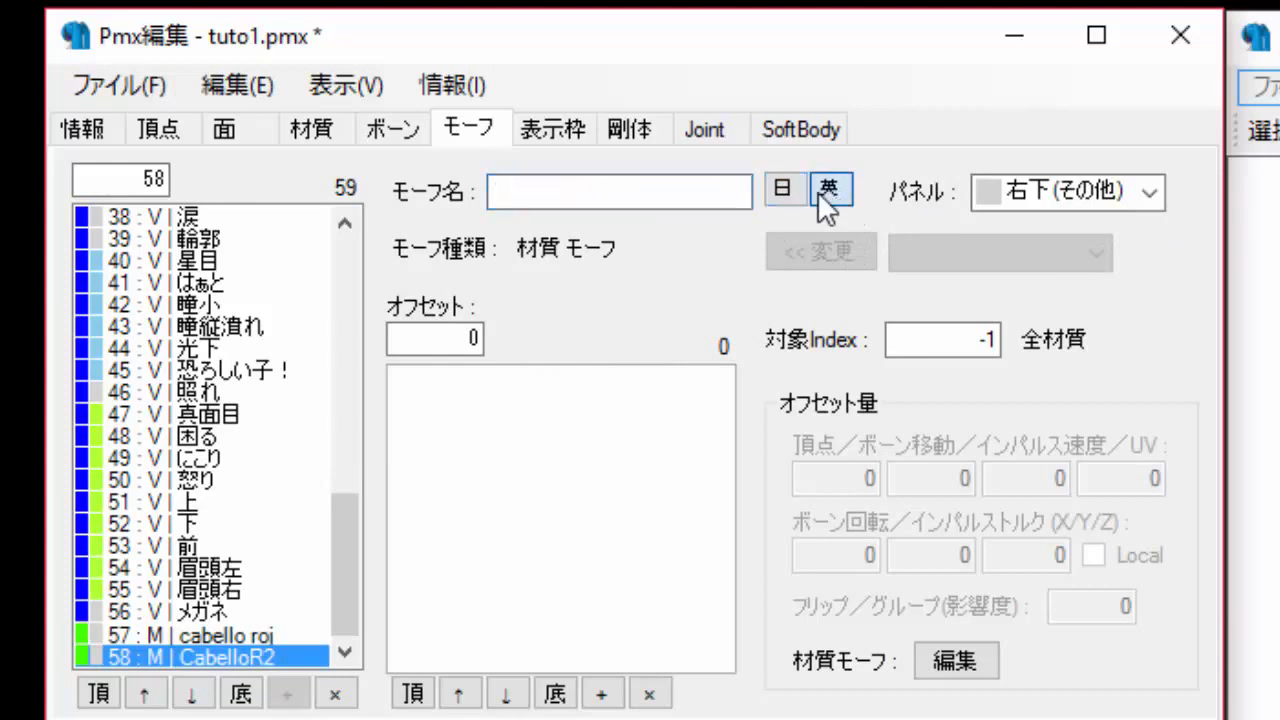
left_click(628, 196)
key("ctrl+v")
left_click(832, 192)
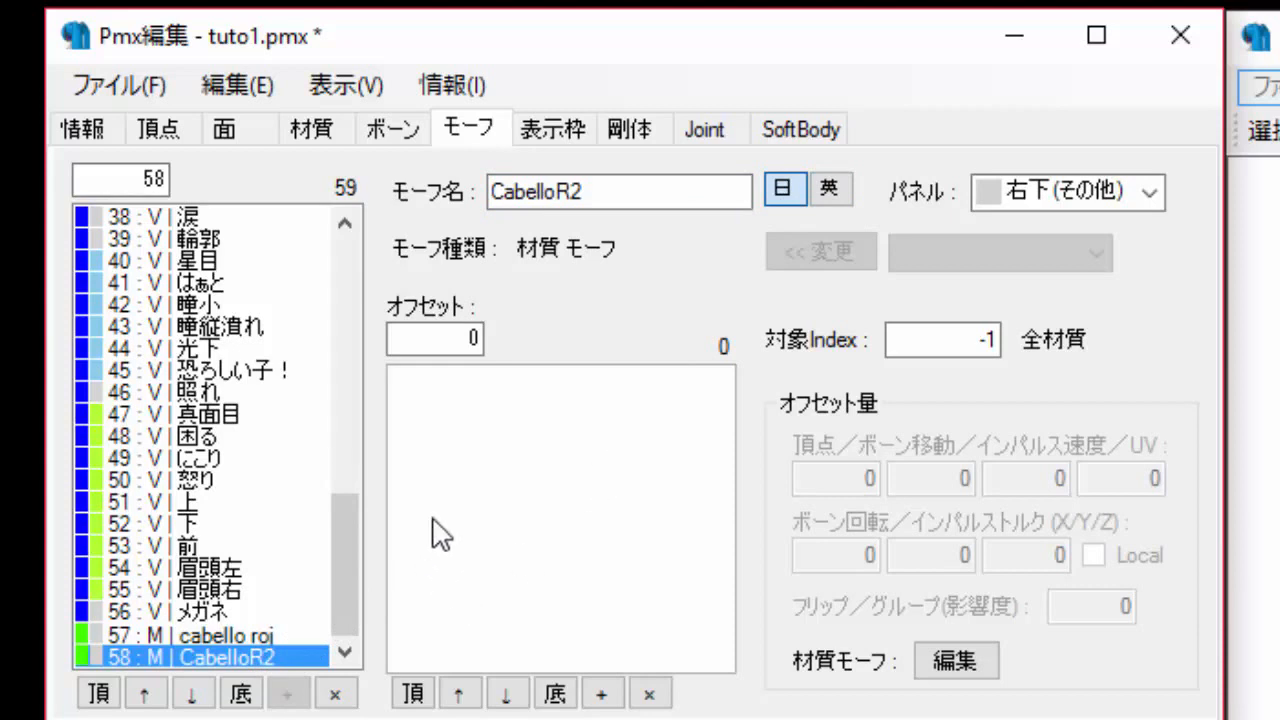
Add a material offset to the morph and set its target to material 20.
left_click(604, 694)
left_click(491, 384)
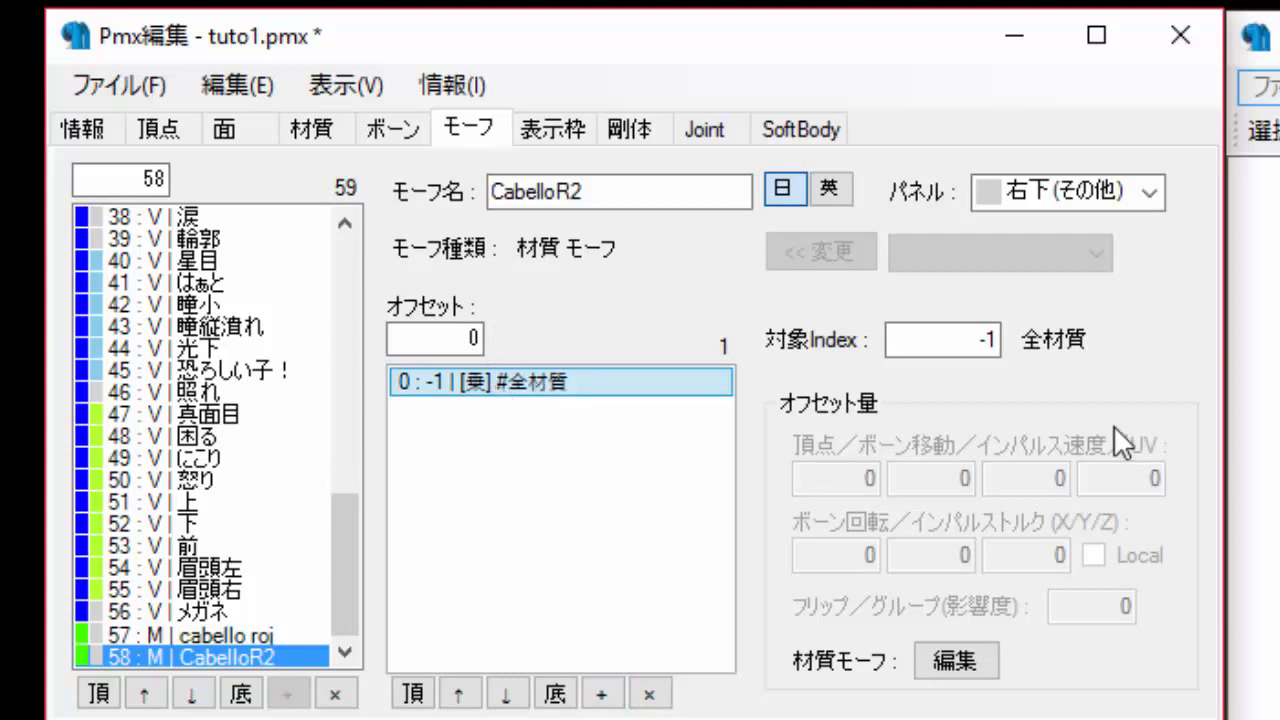
left_click_drag(891, 338, 1093, 332)
type("20")
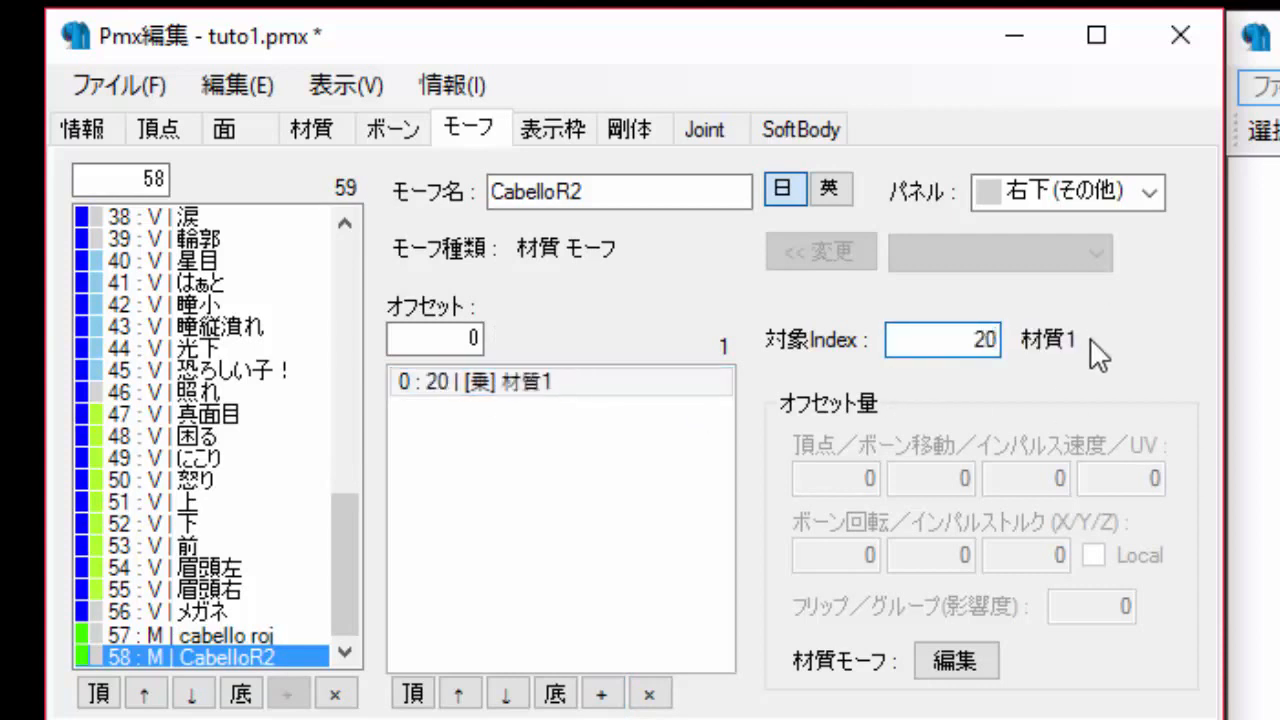
Add a second material offset and set its target to material 22.
left_click(601, 694)
left_click(975, 339)
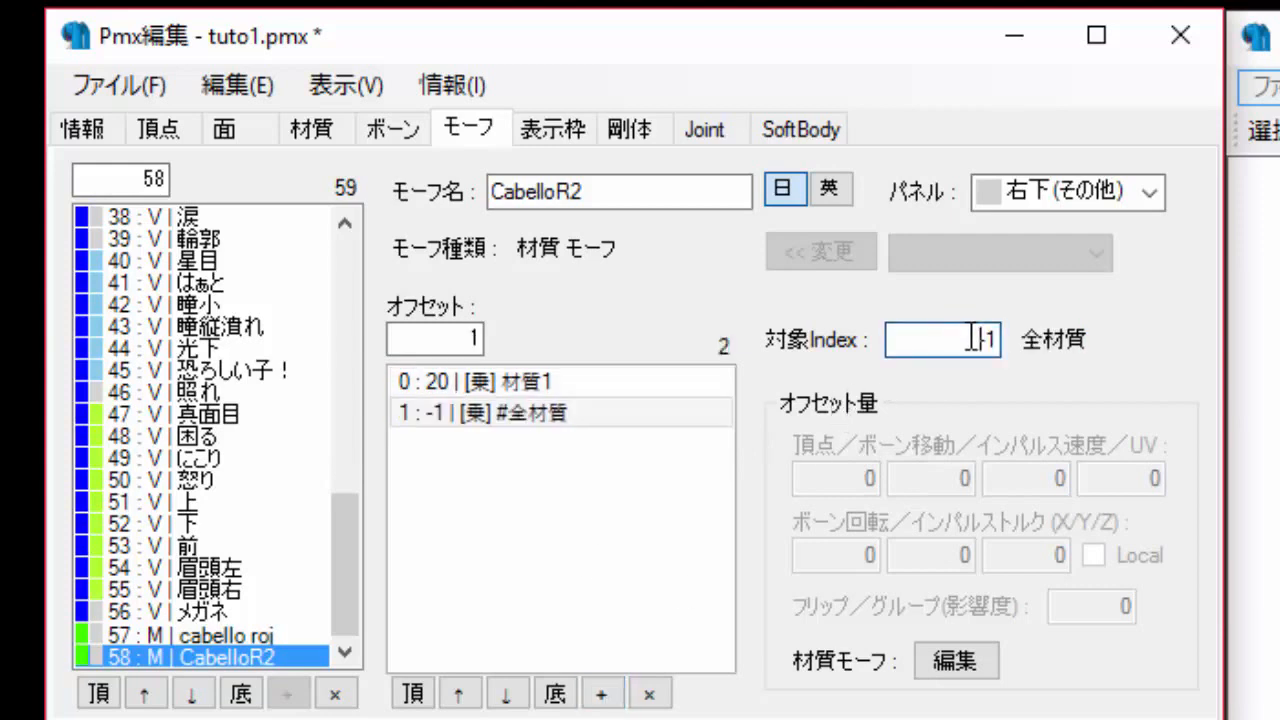
key("BackSpace")
key("BackSpace")
type("2")
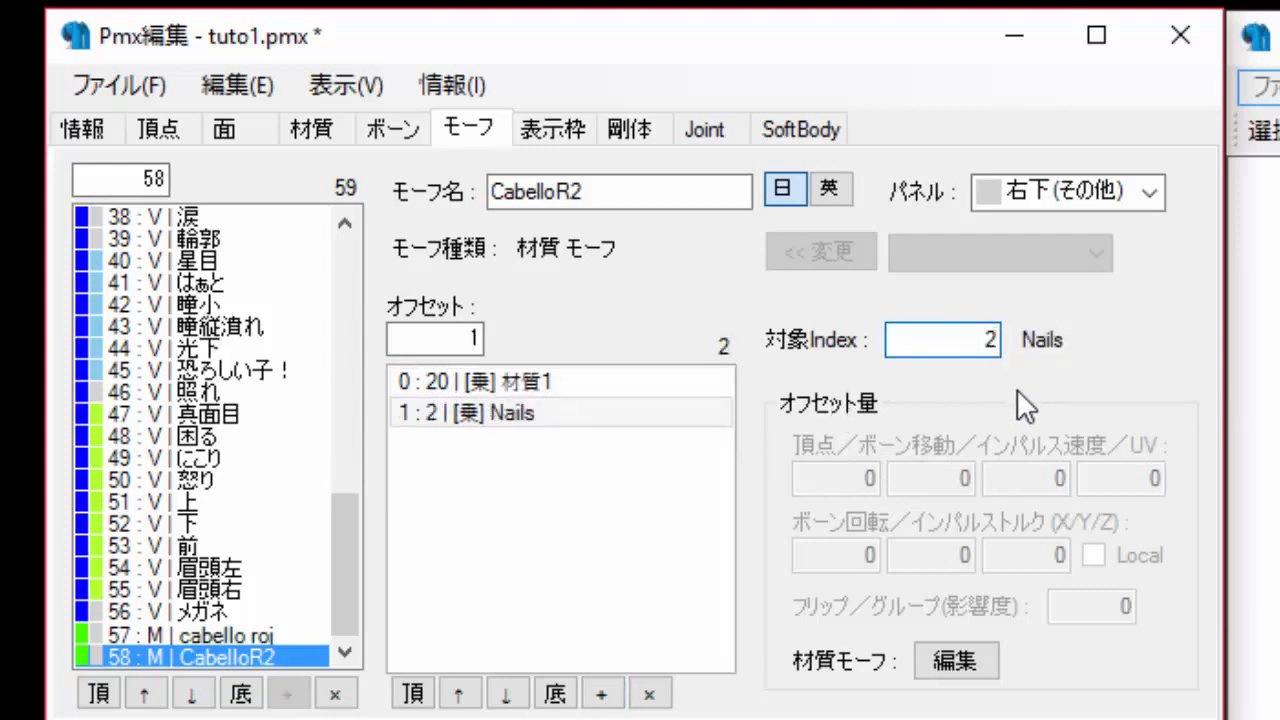
type("2")
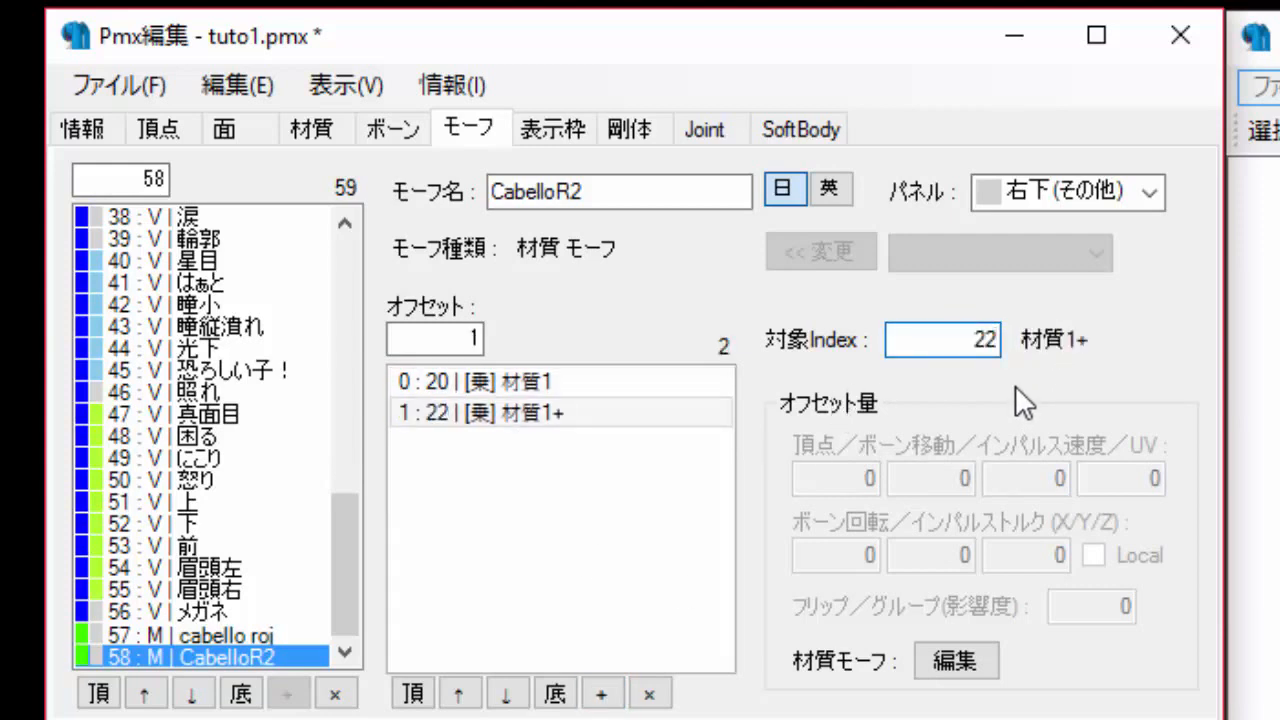
Edit the material 20 offset and set all its multiply values to 0.
left_click(549, 378)
left_click(532, 413)
left_click(483, 380)
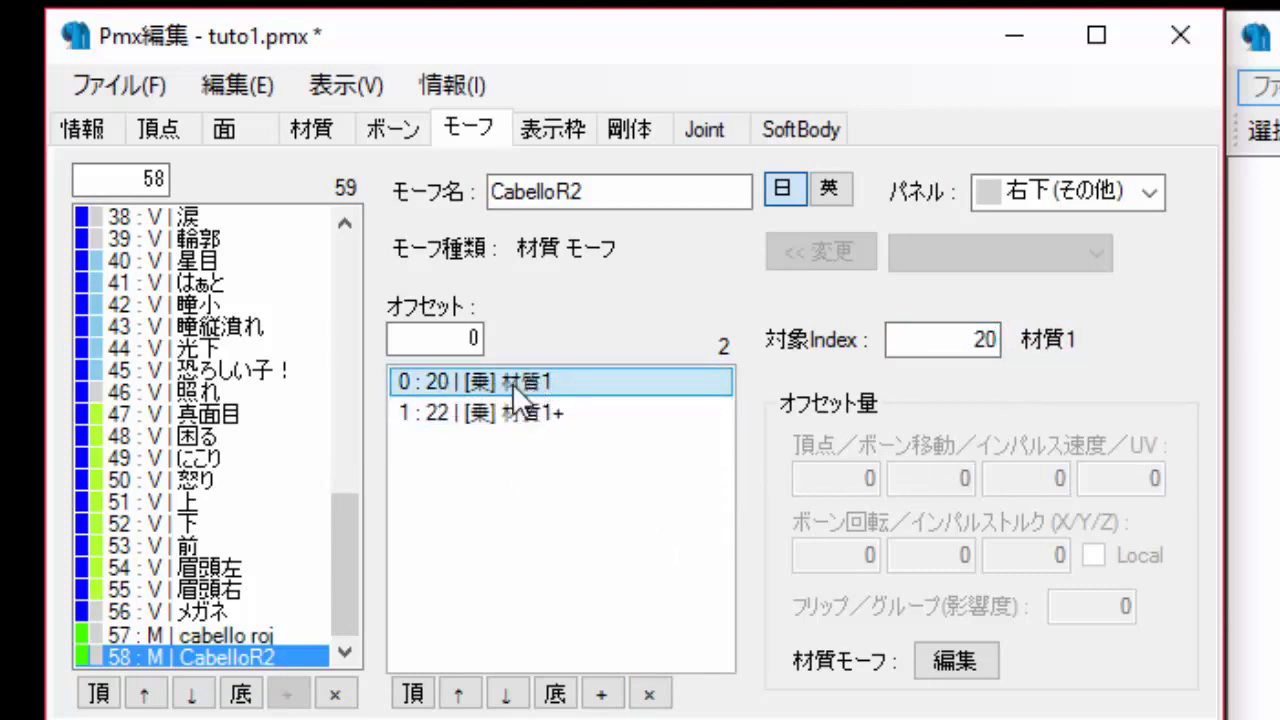
left_click(955, 661)
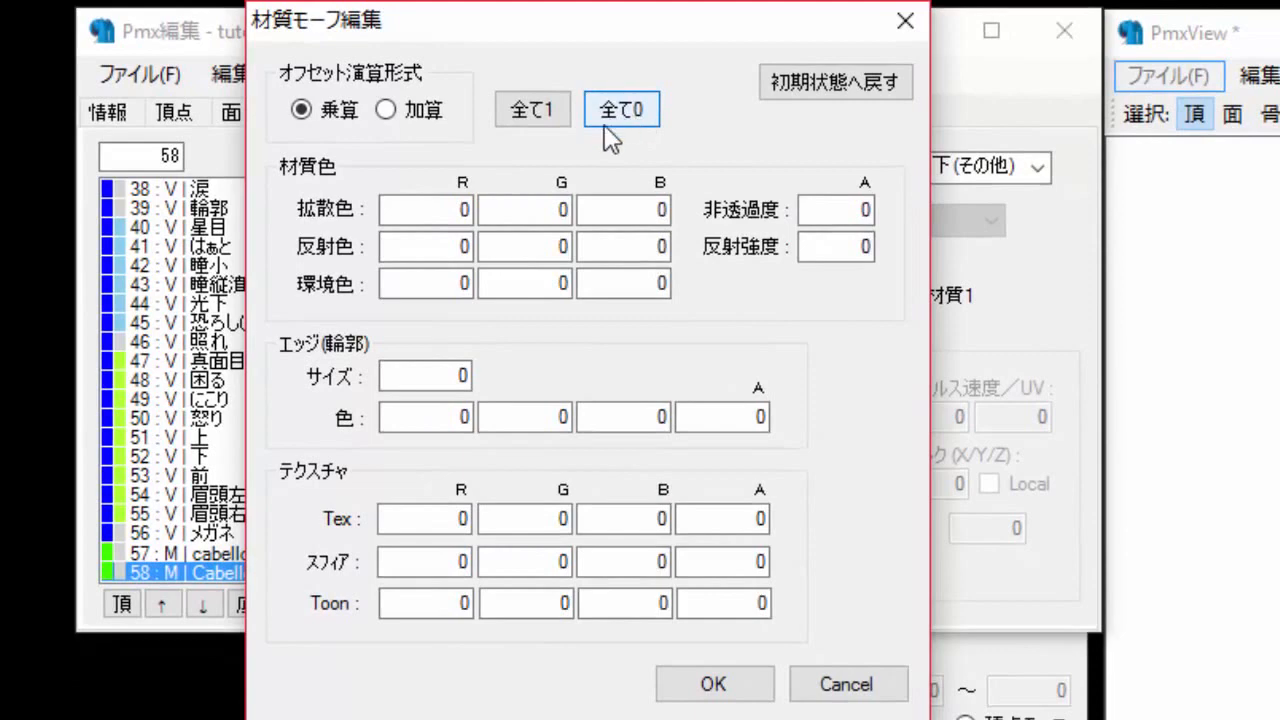
left_click(615, 122)
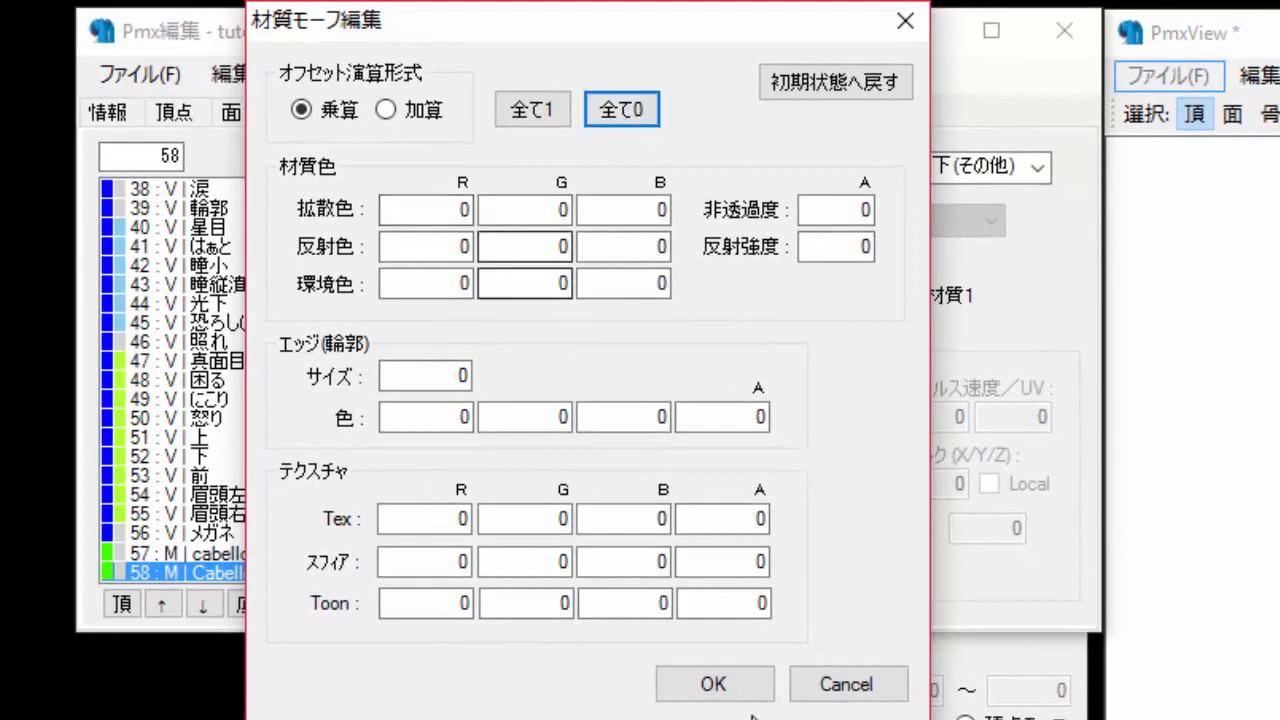
left_click(722, 690)
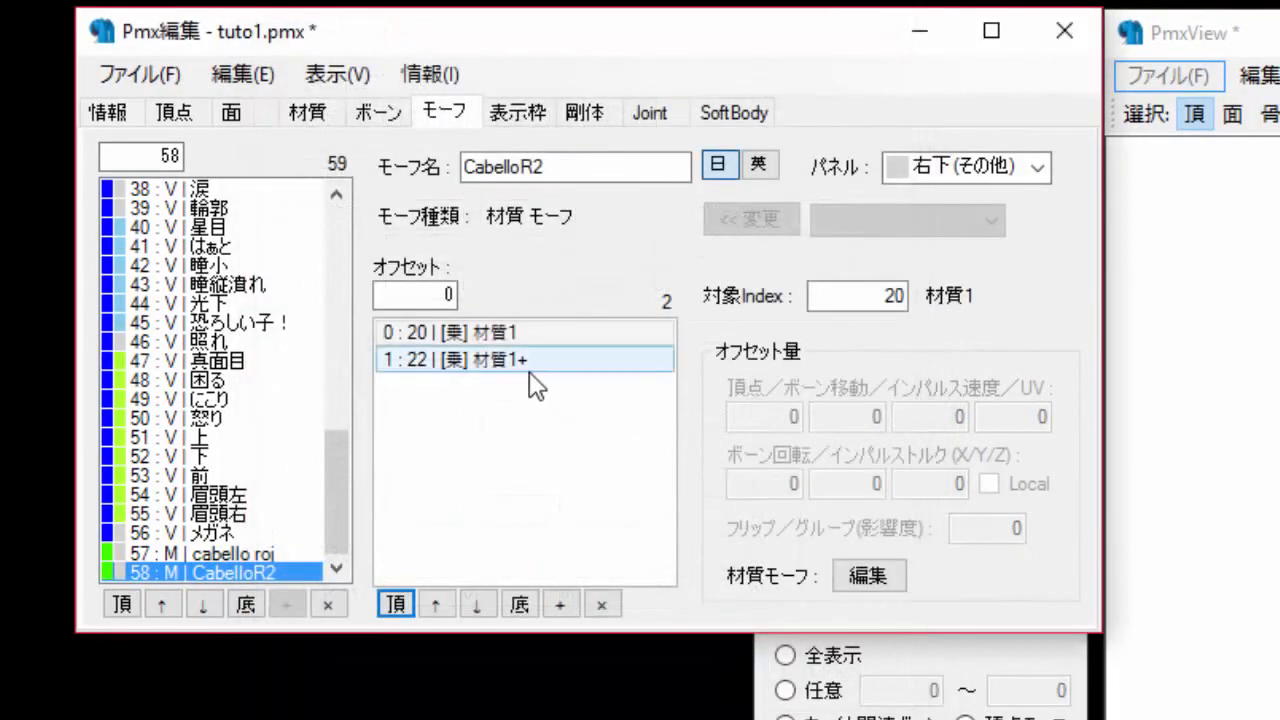
Edit the material 22 offset: set all values to 0, switch to additive mode and set opacity to 1.
left_click(466, 370)
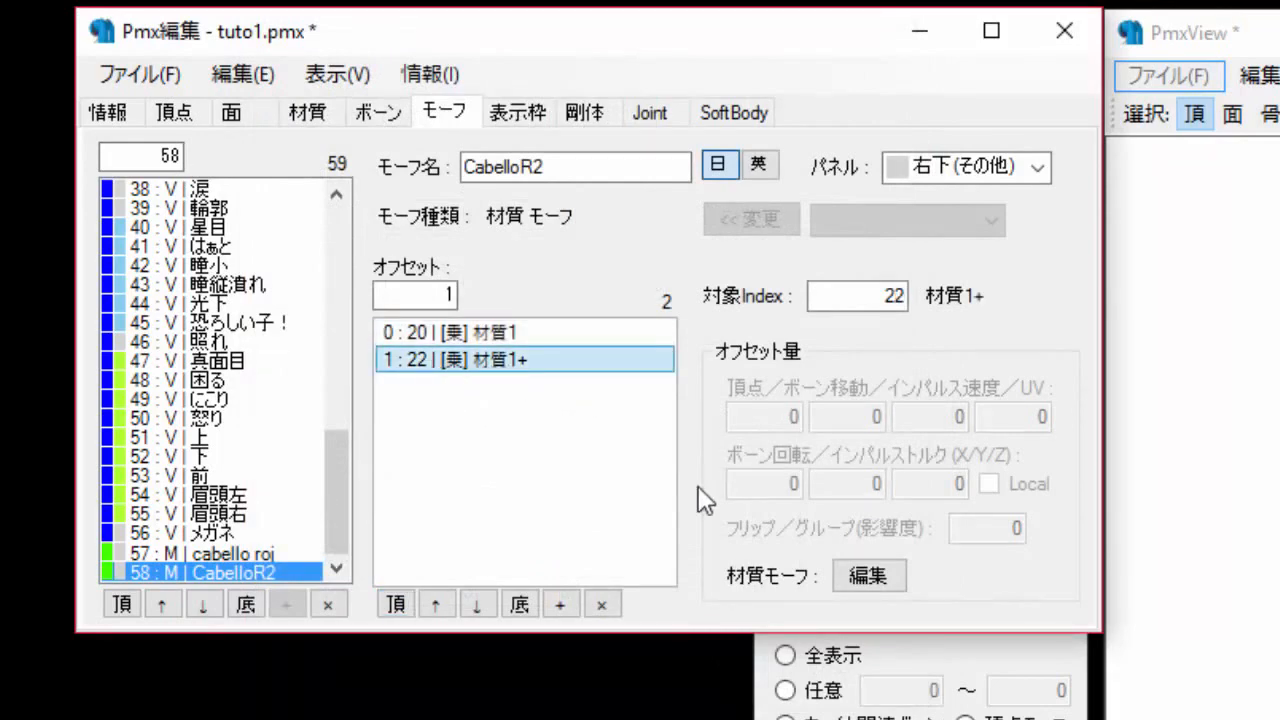
left_click(865, 577)
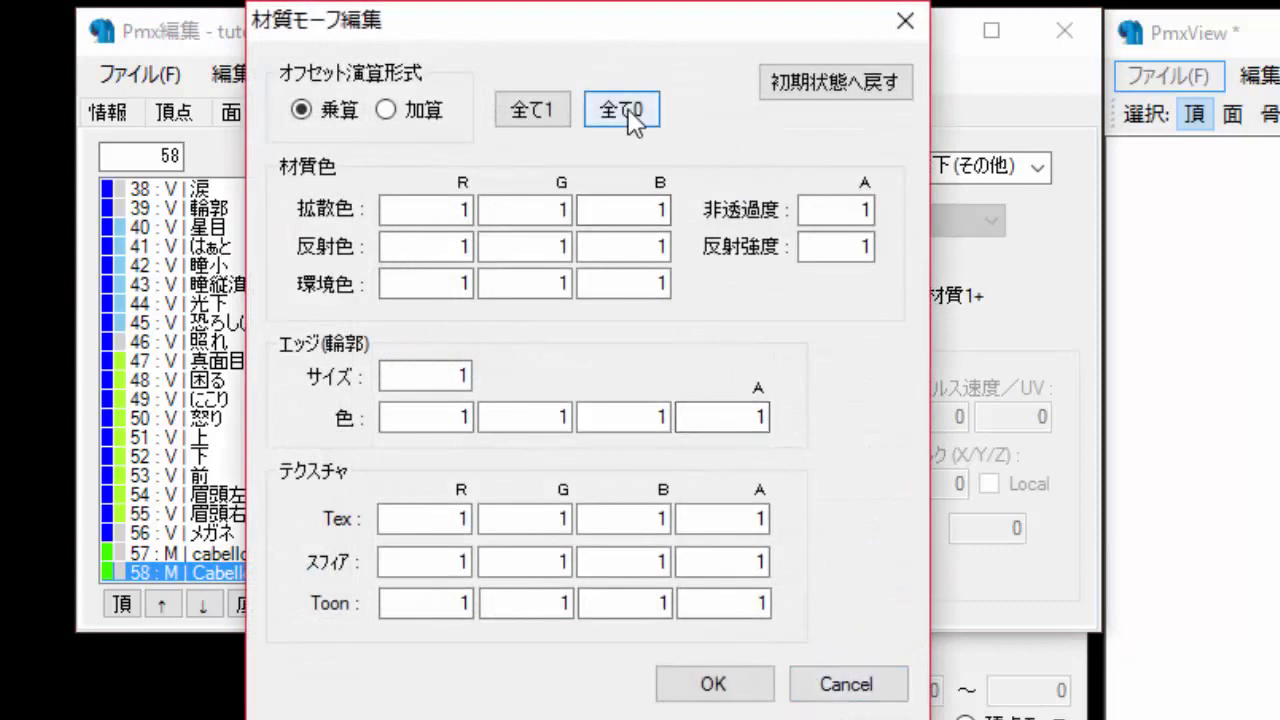
left_click(626, 111)
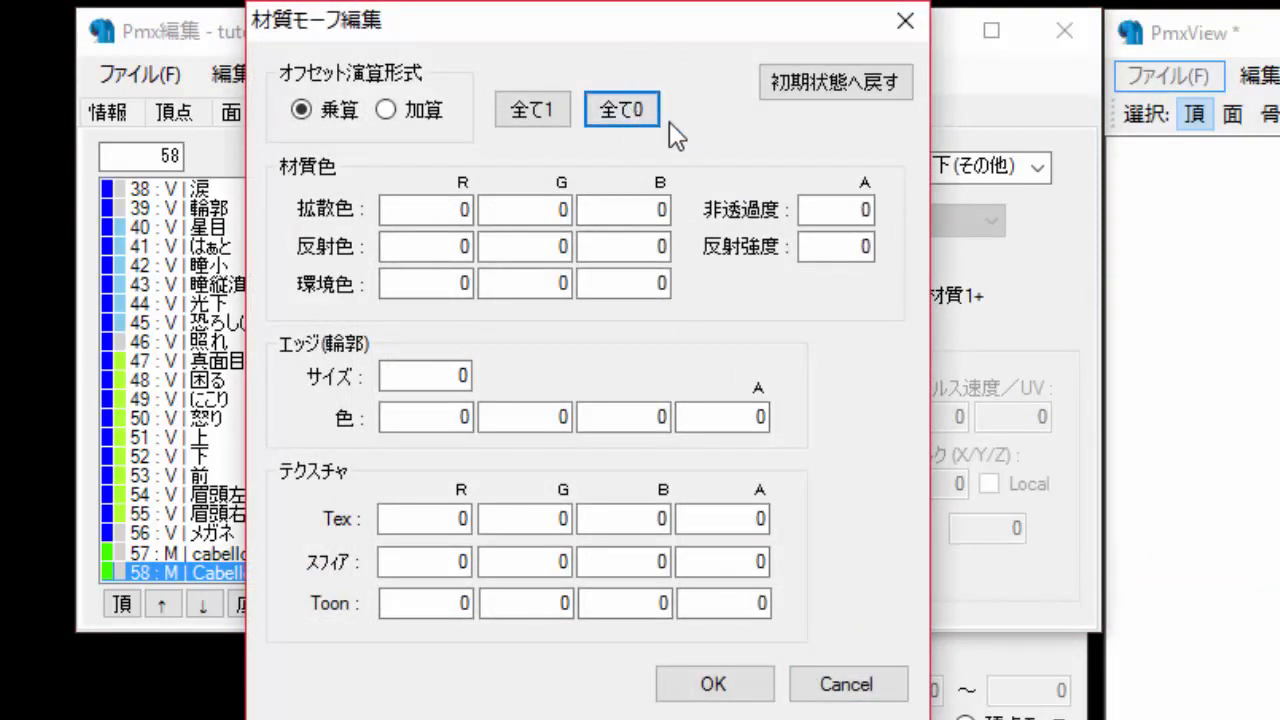
left_click_drag(705, 22, 782, 228)
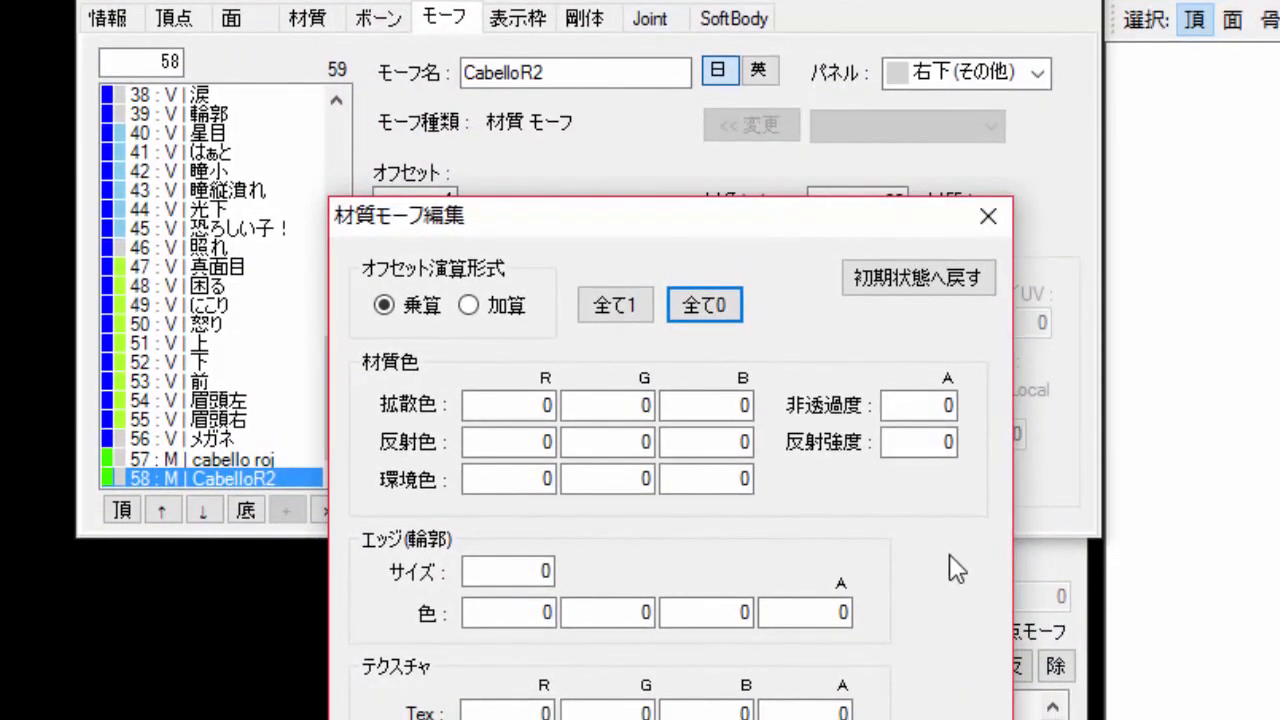
double_click(941, 403)
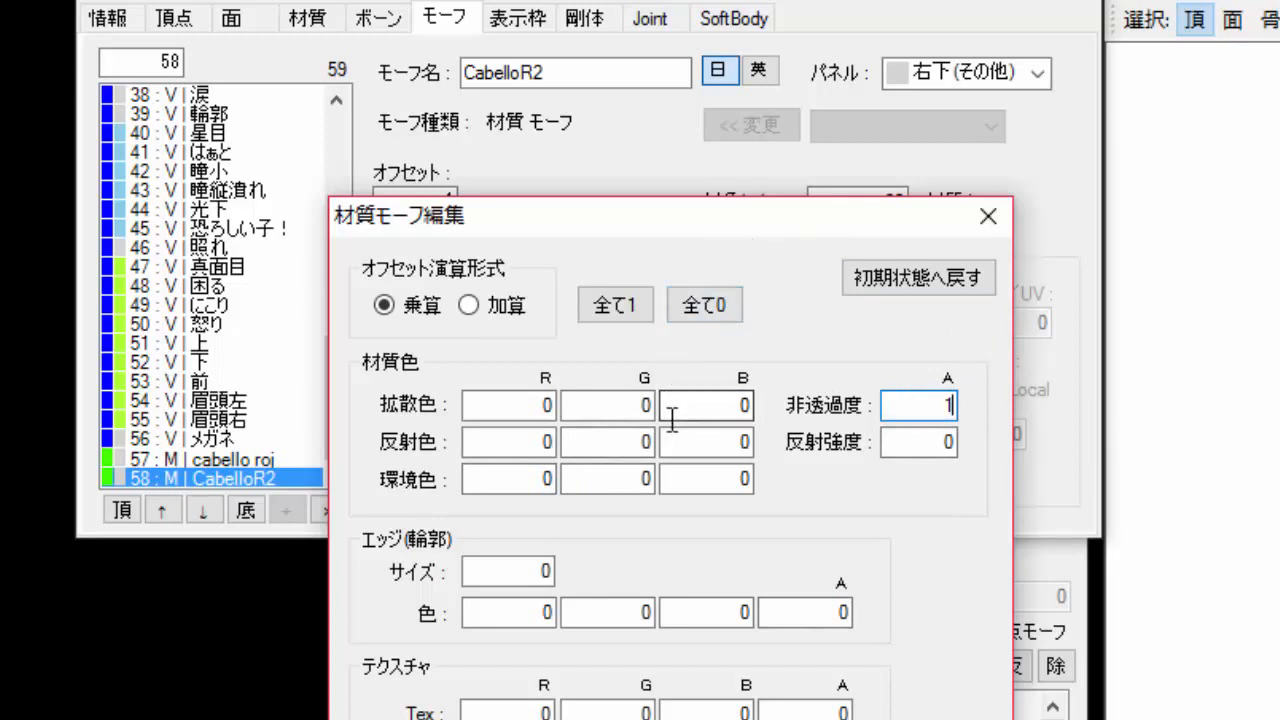
left_click(468, 306)
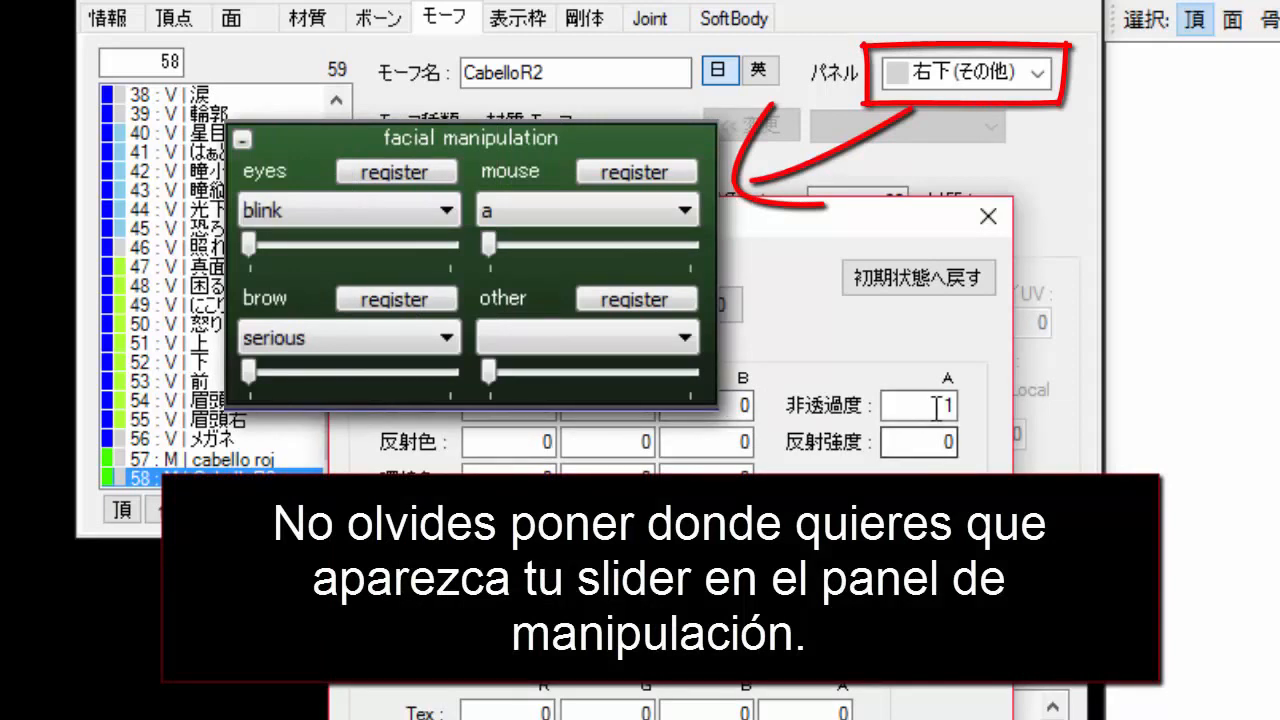
left_click_drag(936, 406, 999, 403)
type("1")
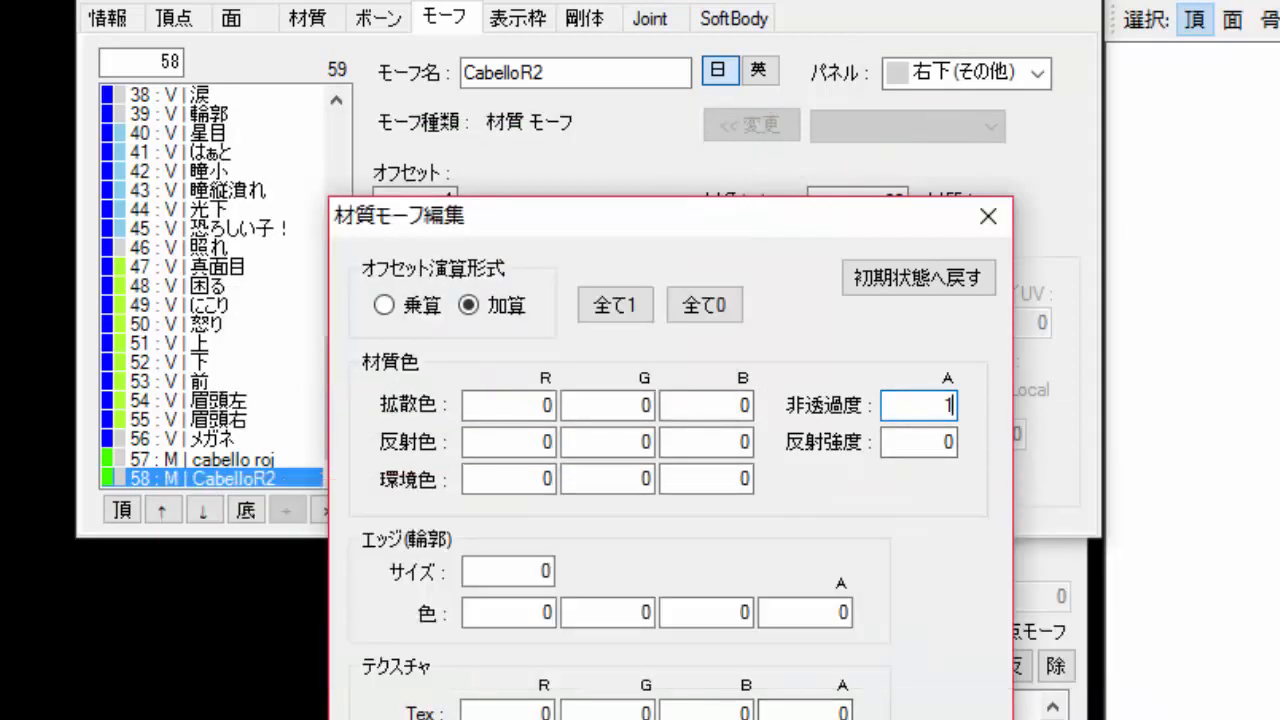
left_click(790, 718)
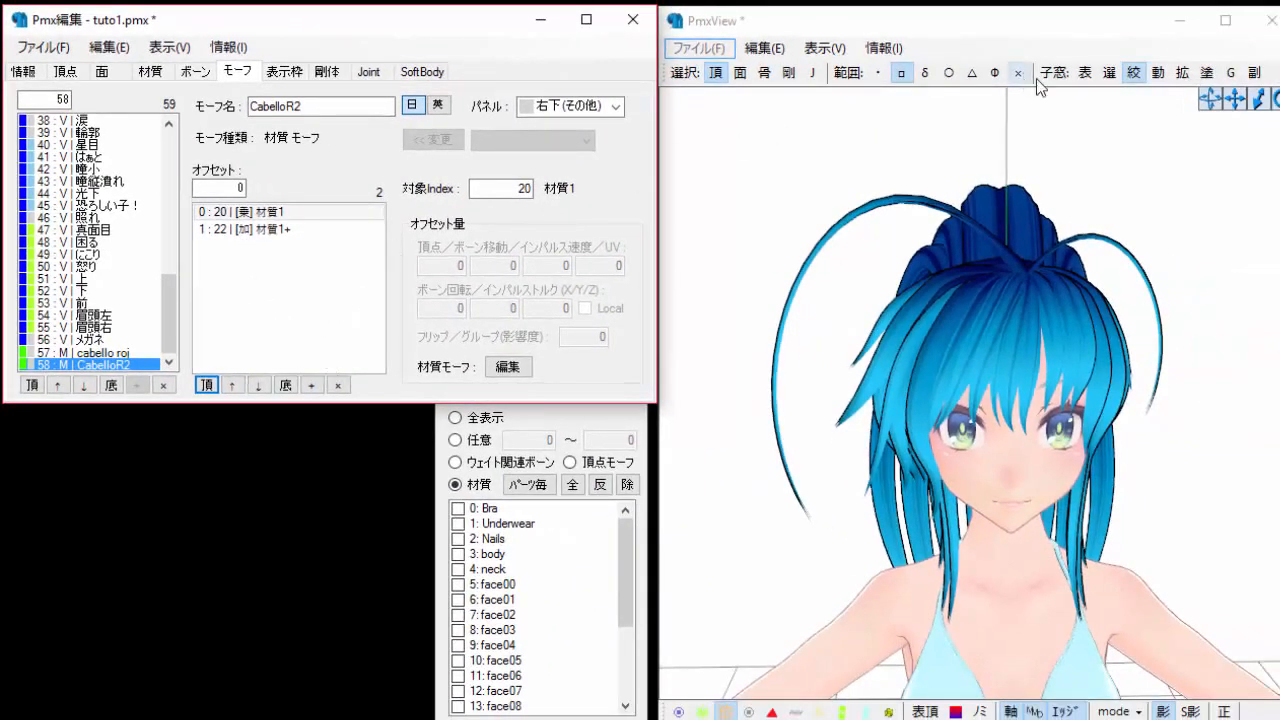
Open the TransformView window from the viewer.
left_click(1278, 73)
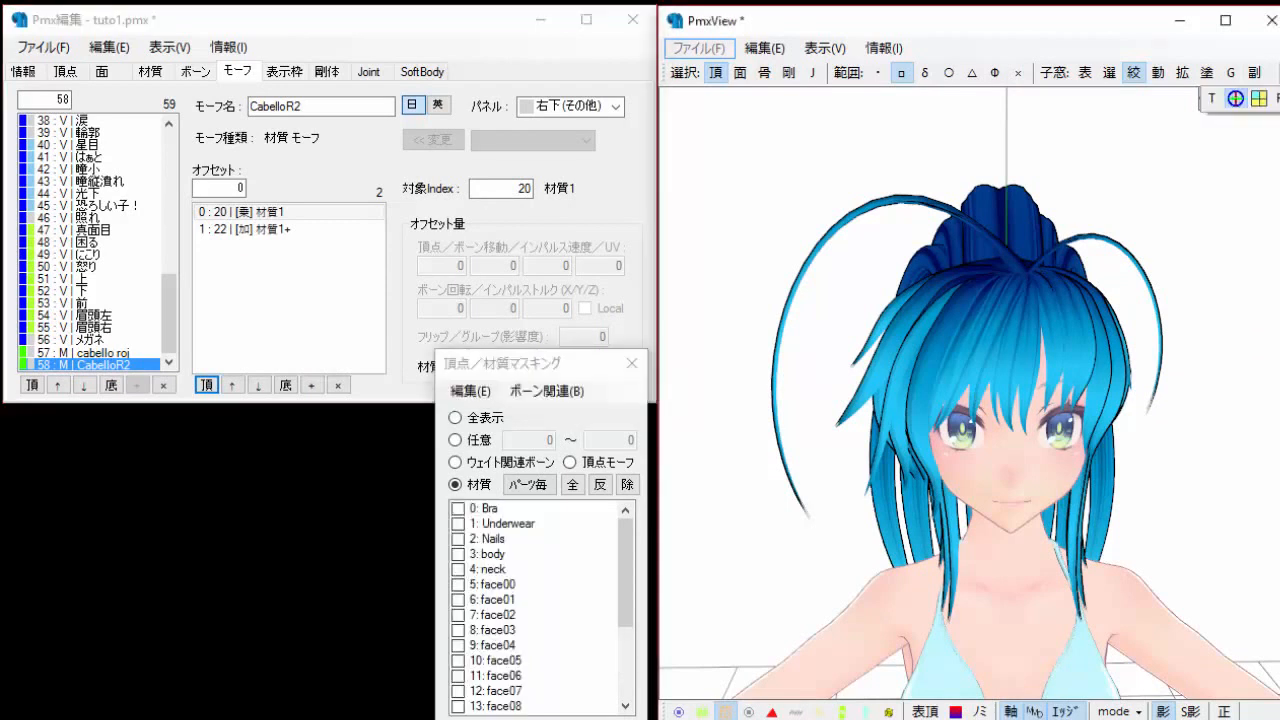
left_click(1277, 74)
left_click(1272, 82)
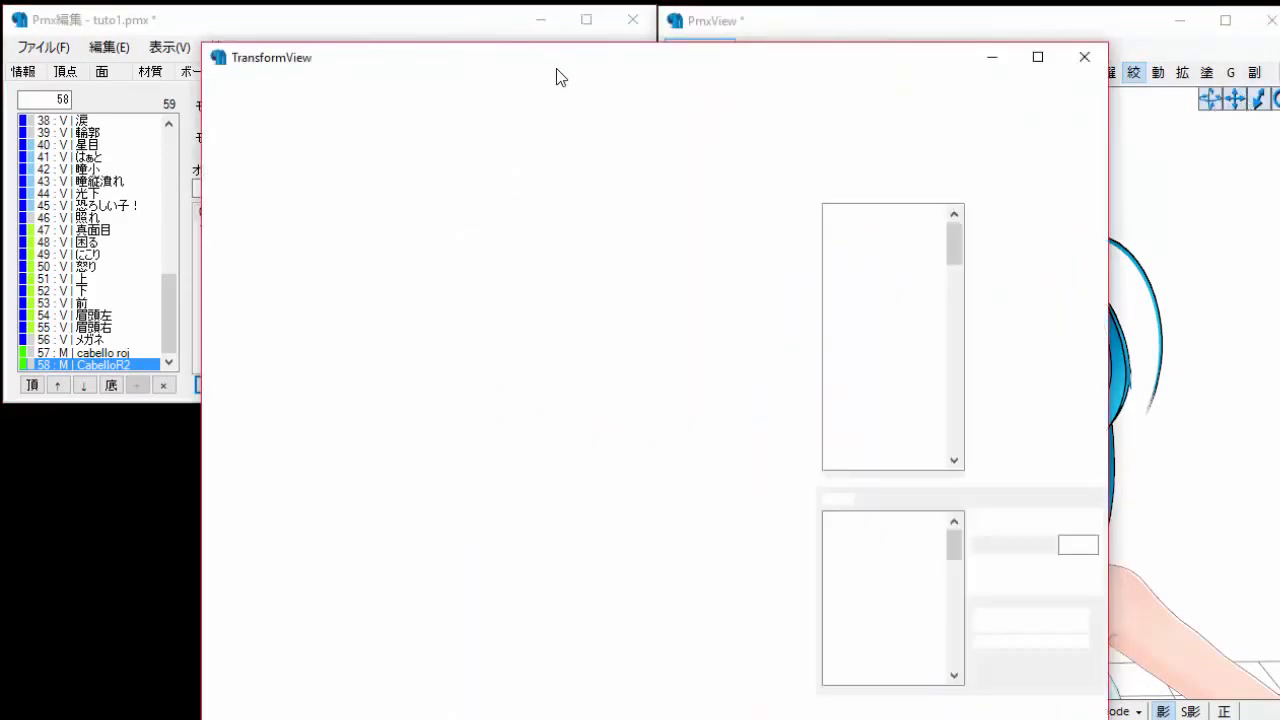
mouse_move(556, 68)
left_mouse_down()
mouse_move(697, 89)
mouse_move(684, 57)
left_mouse_up()
left_click(656, 302)
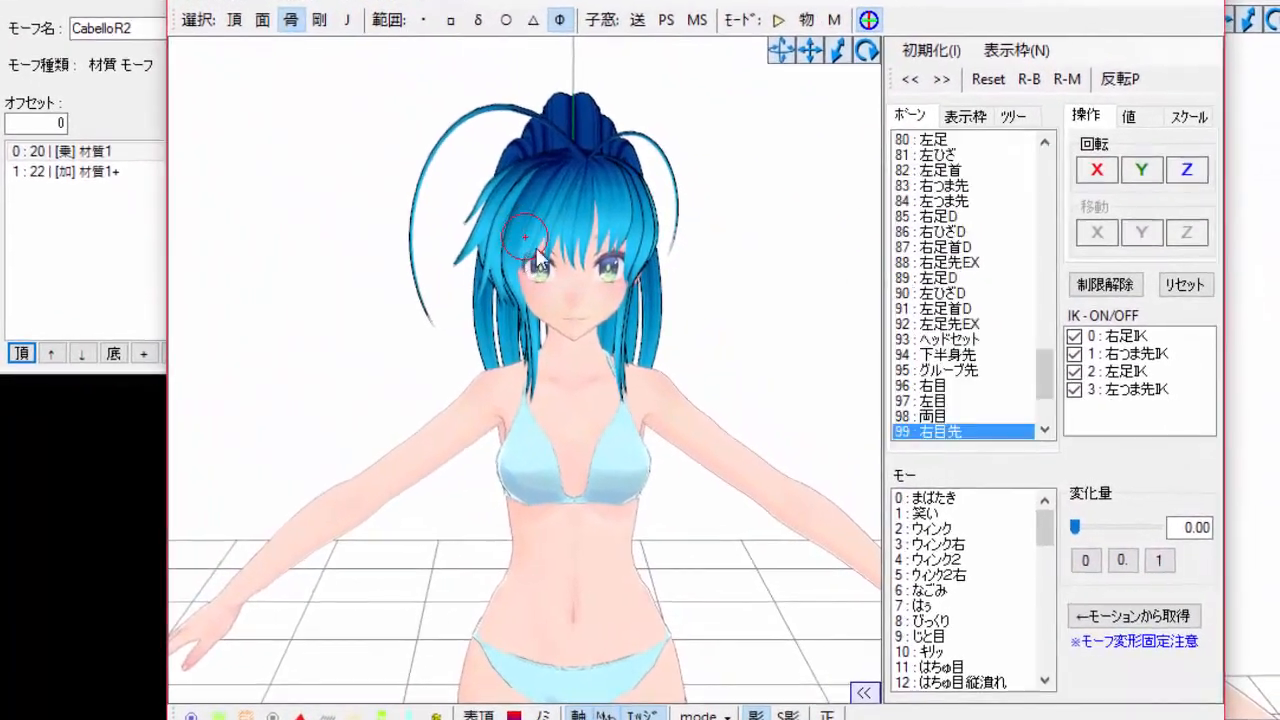
Preview the CabelloR2 morph on the head in TransformView, sliding its amount to 1 and toggling between 0 and 1.
scroll(657, 299, "up", 3)
middle_click_drag(505, 237, 496, 269)
left_click(496, 269)
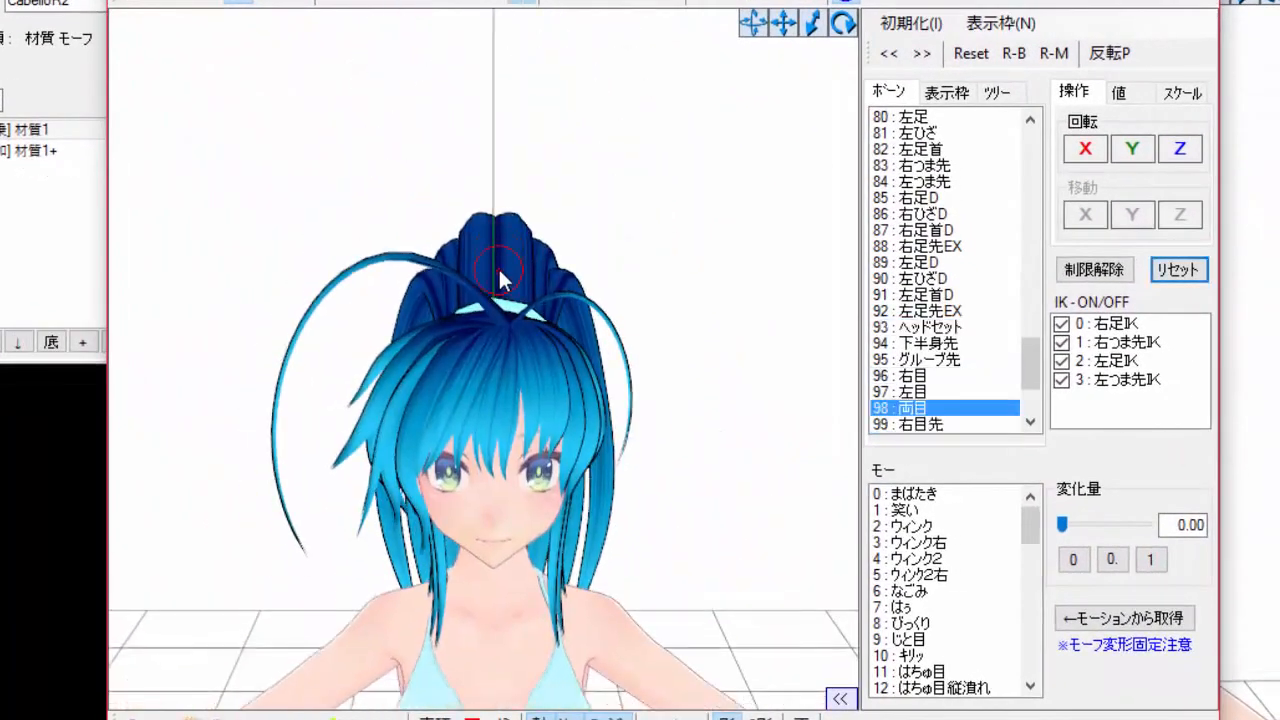
mouse_move(500, 268)
right_mouse_down()
mouse_move(487, 270)
mouse_move(499, 266)
right_mouse_up()
scroll(485, 270, "up", 4)
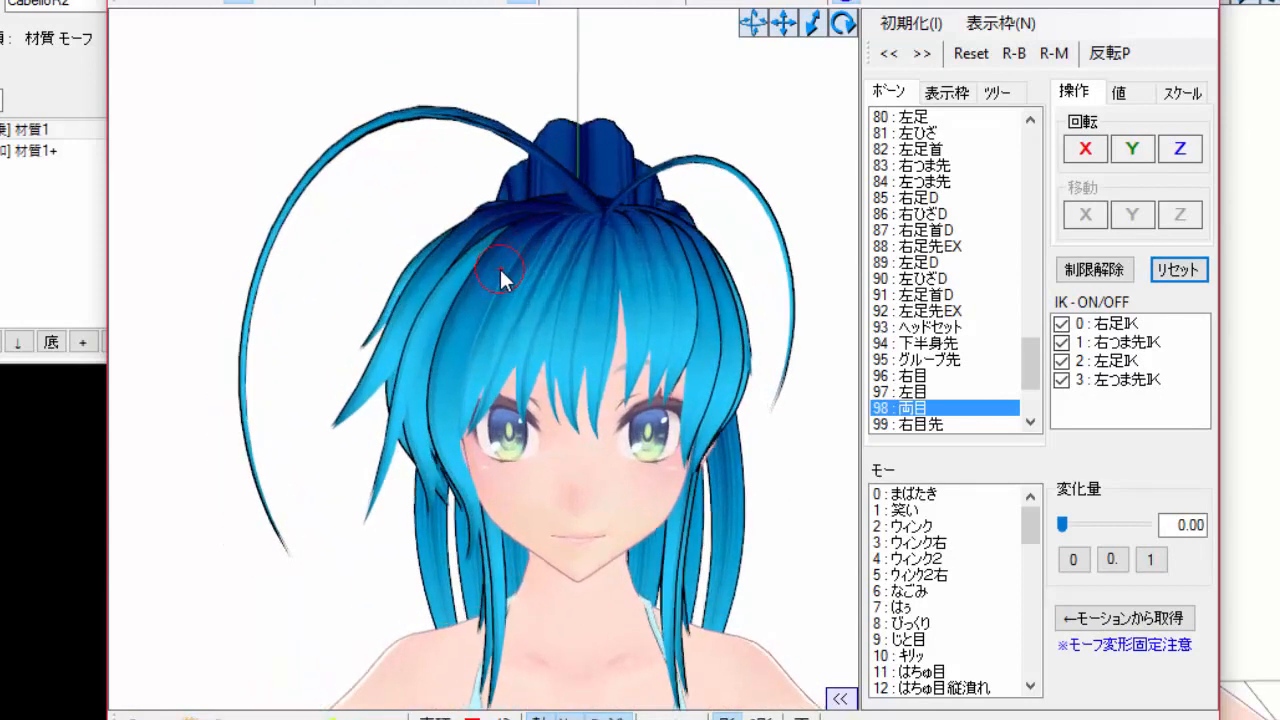
left_click(521, 284)
left_click_drag(1030, 530, 1036, 690)
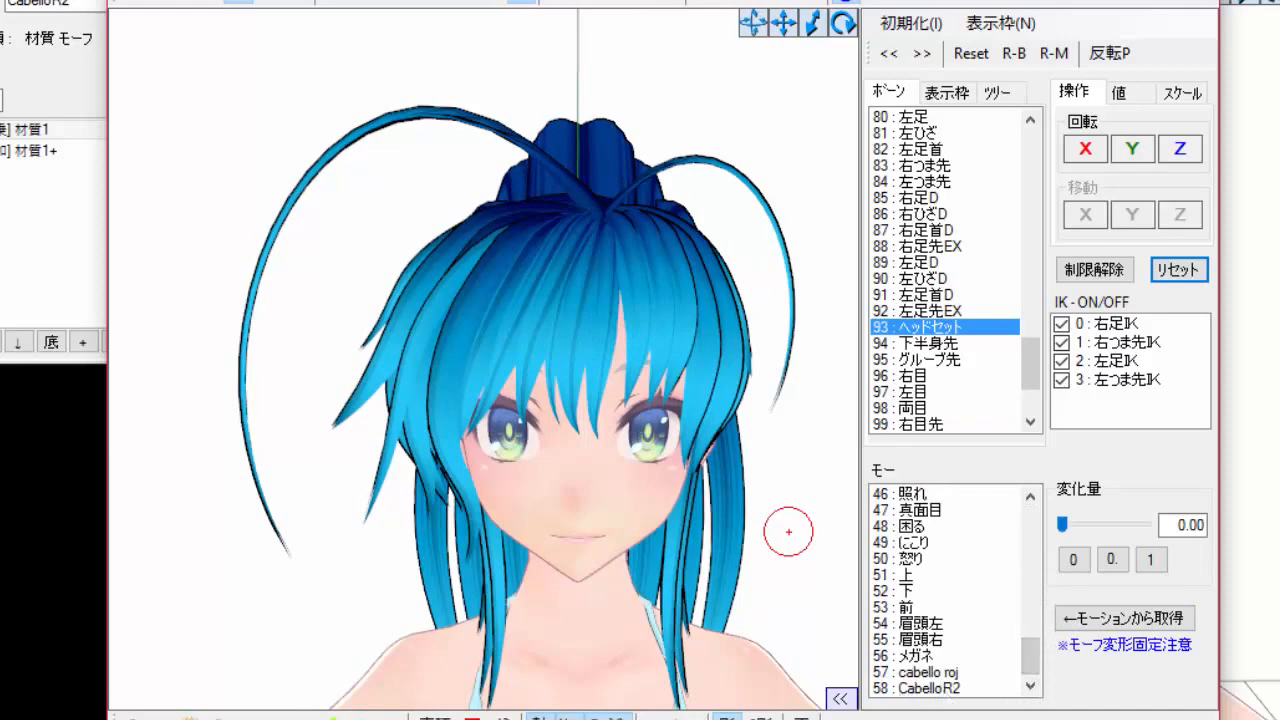
left_click(952, 688)
left_click(1151, 559)
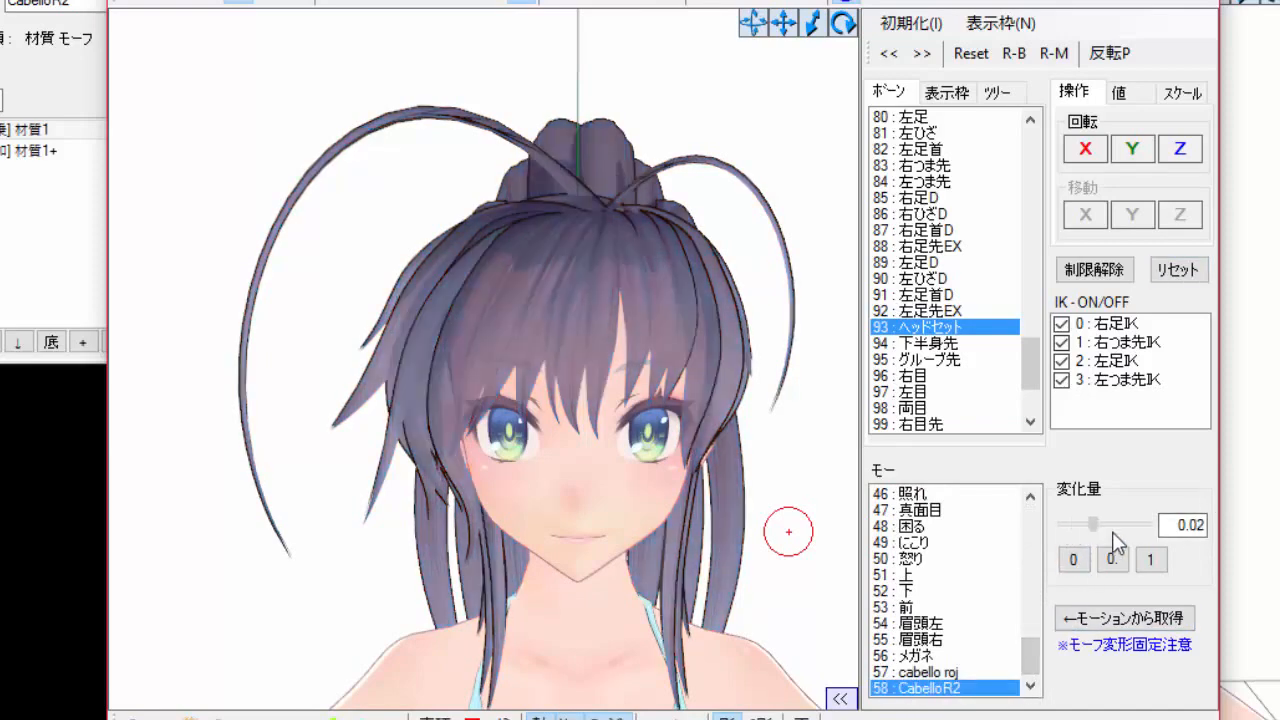
left_click_drag(1135, 530, 1225, 562)
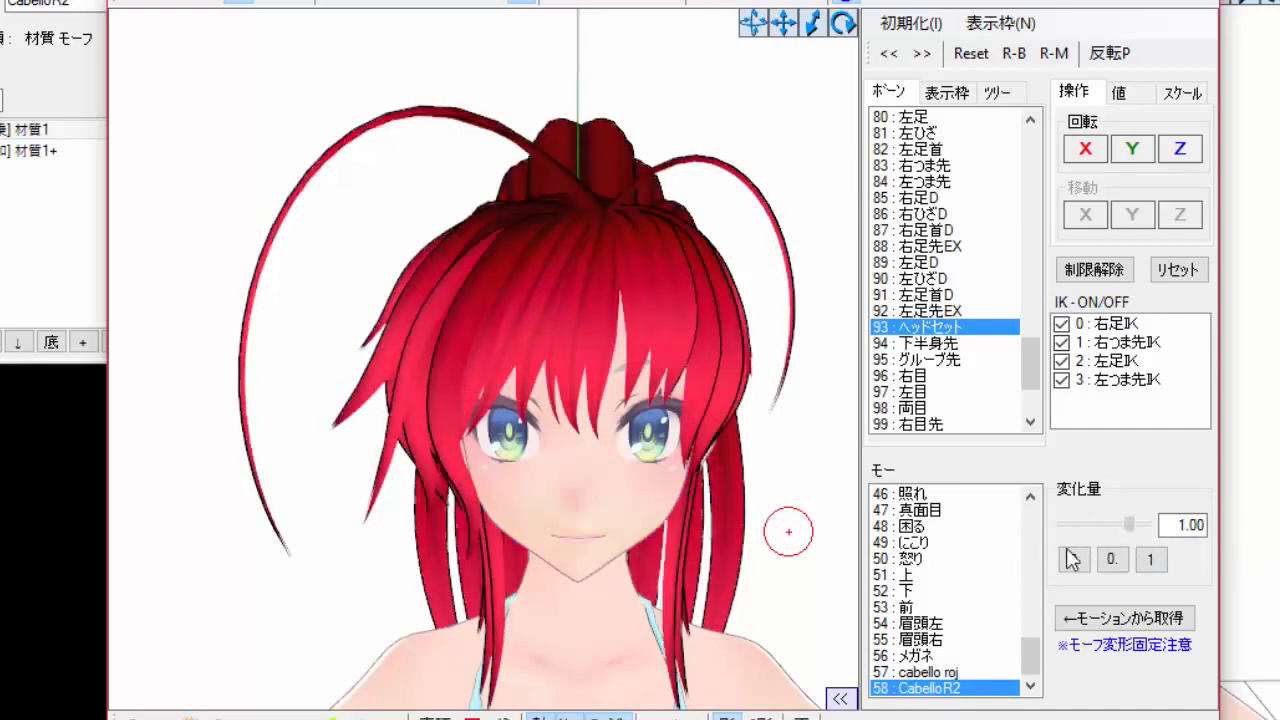
left_click(1073, 559)
left_click(1150, 560)
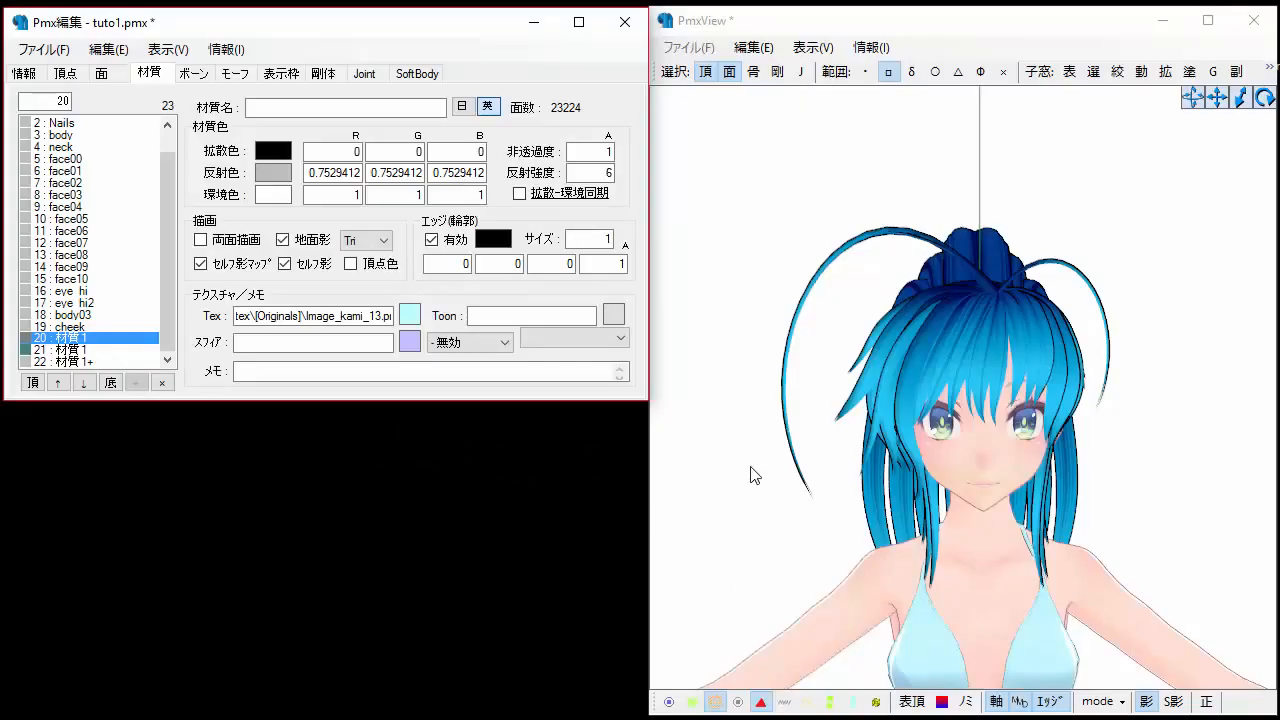
Compare the hair textures of materials 20 and 22 in the texture viewer, then close it.
scroll(754, 475, "up", 5)
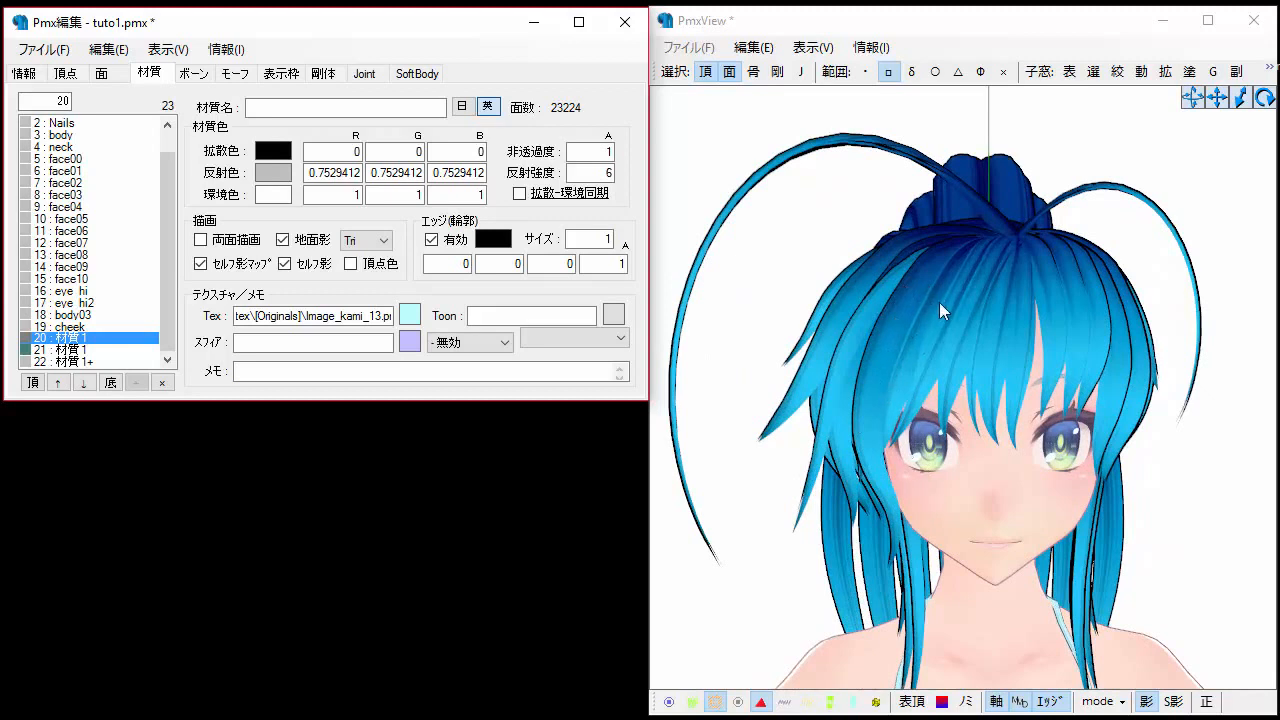
left_click(409, 315)
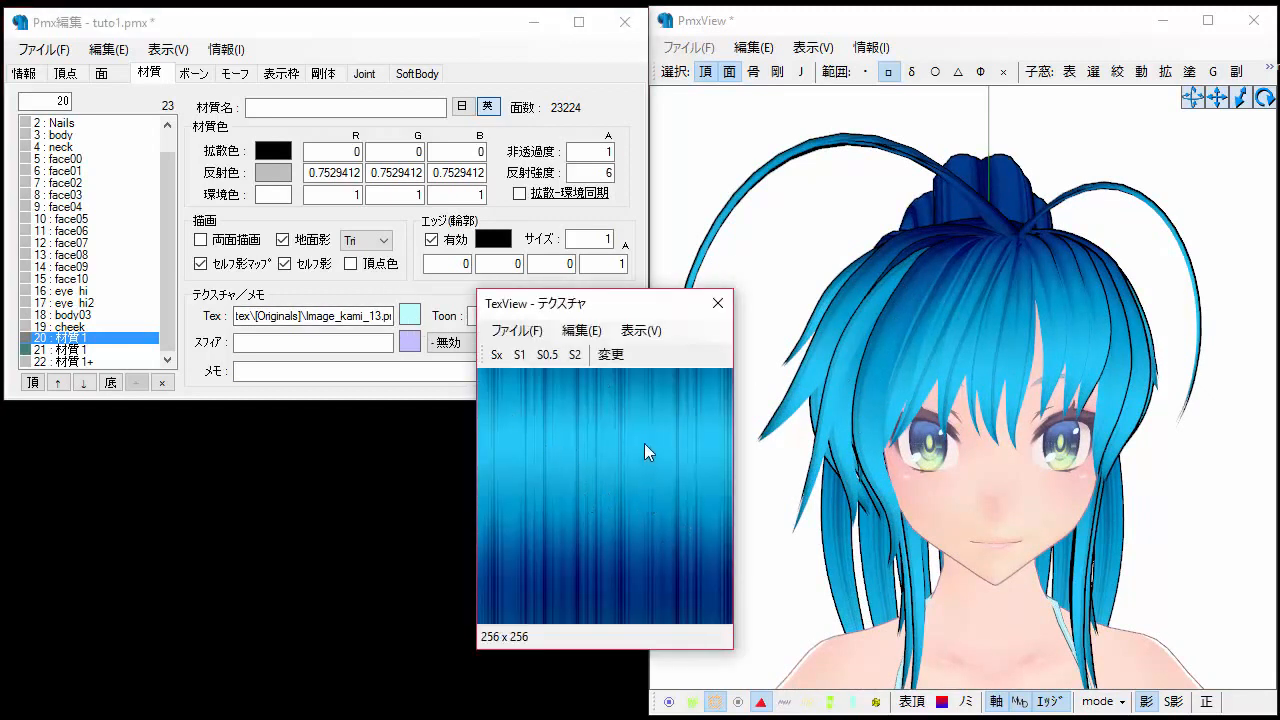
left_click(62, 361)
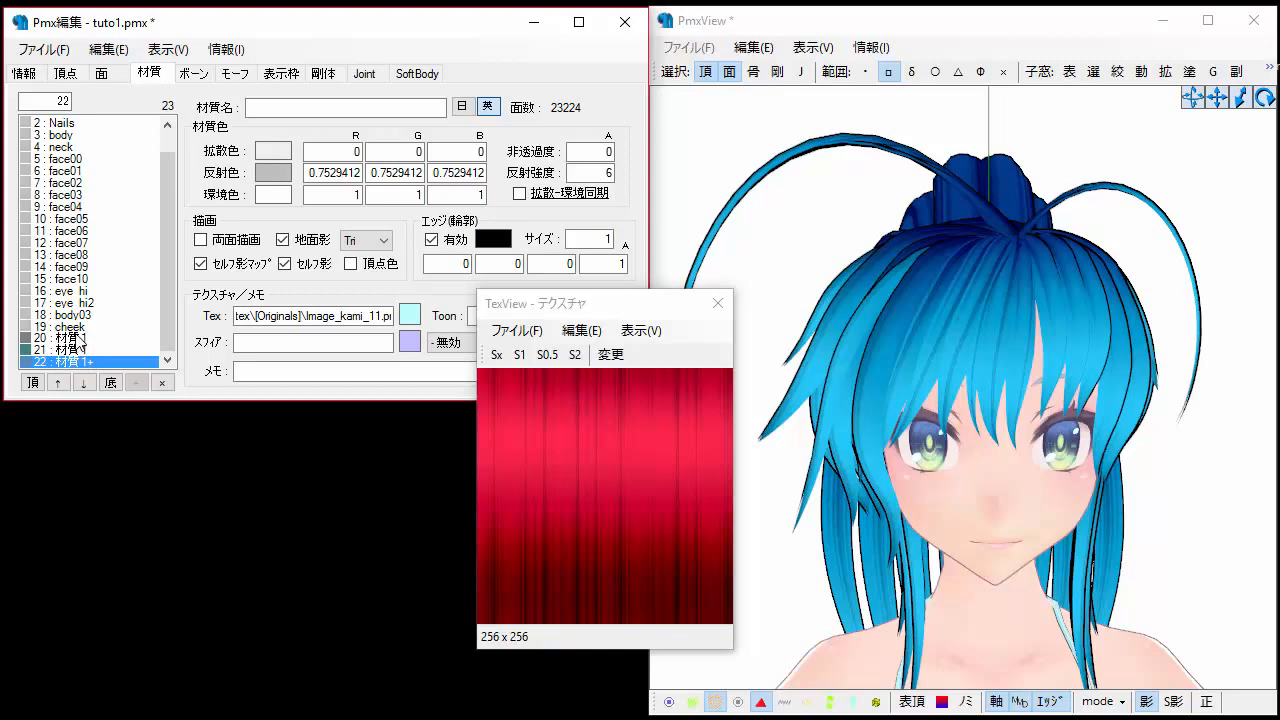
left_click(83, 338)
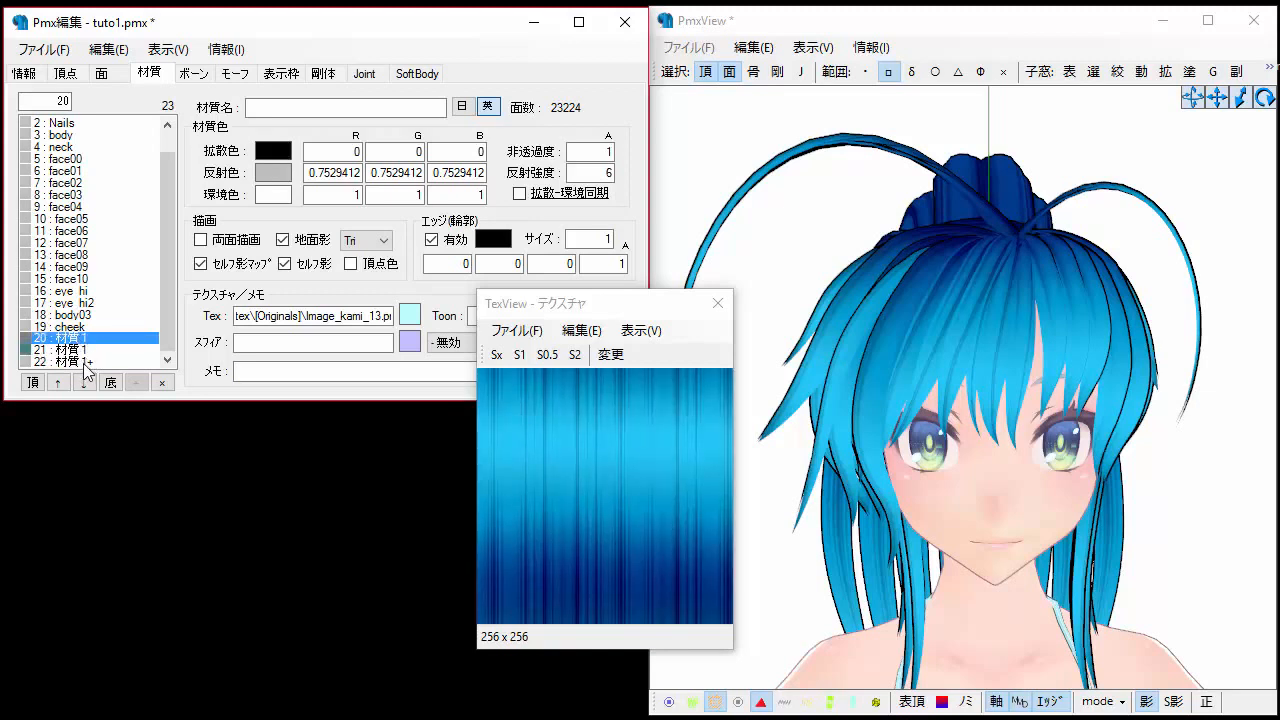
left_click(85, 364)
left_click(82, 340)
left_click(86, 365)
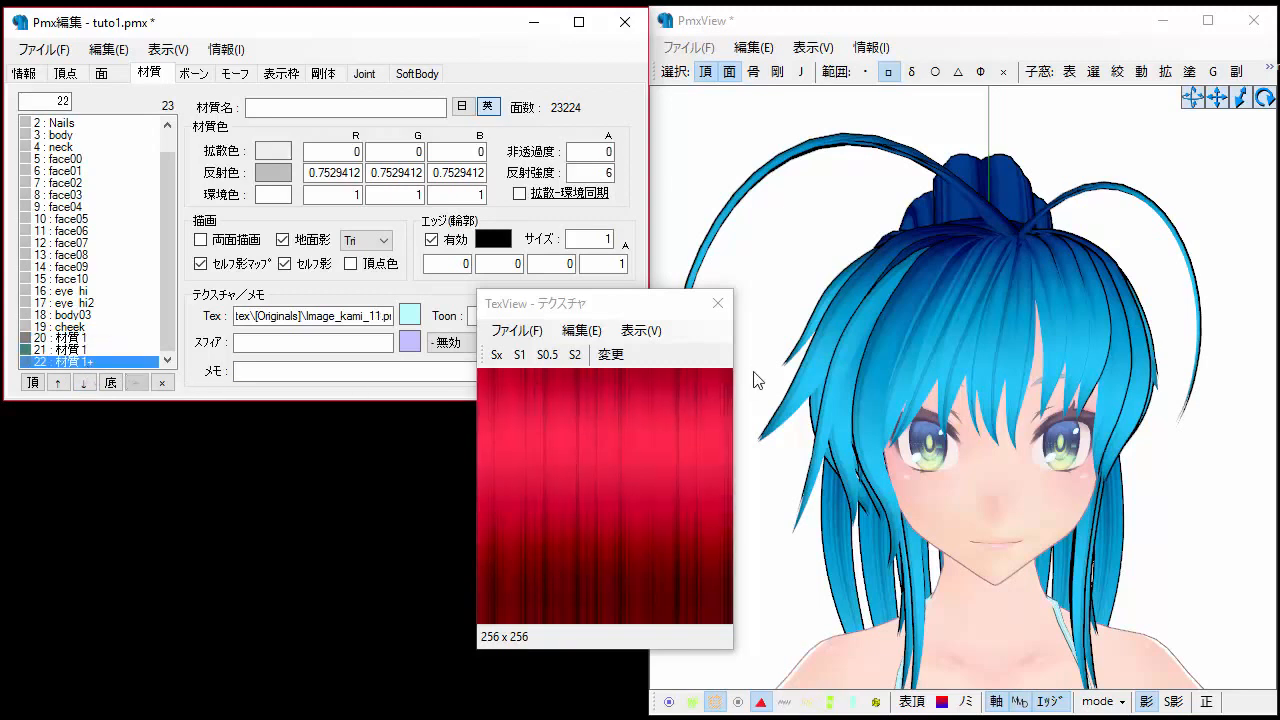
left_click(718, 304)
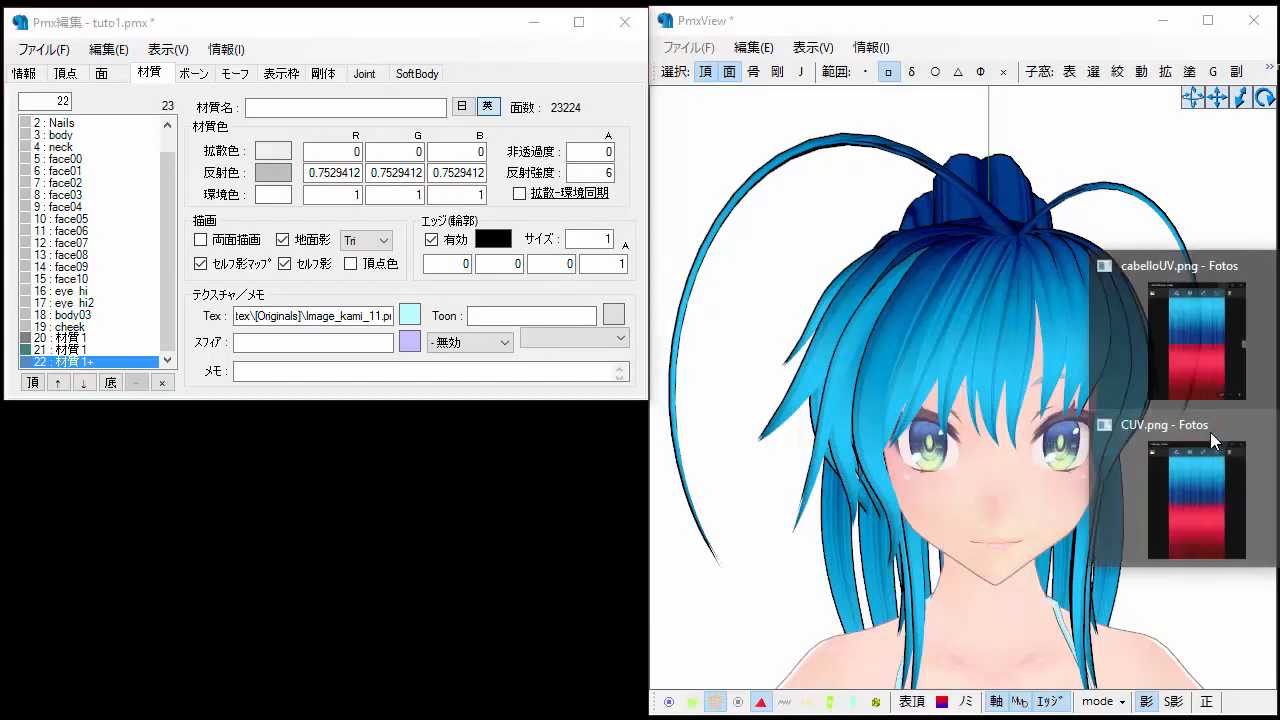
Open the CUV.png and cabelloUV.png images side by side in Photos to compare them.
left_click(1210, 432)
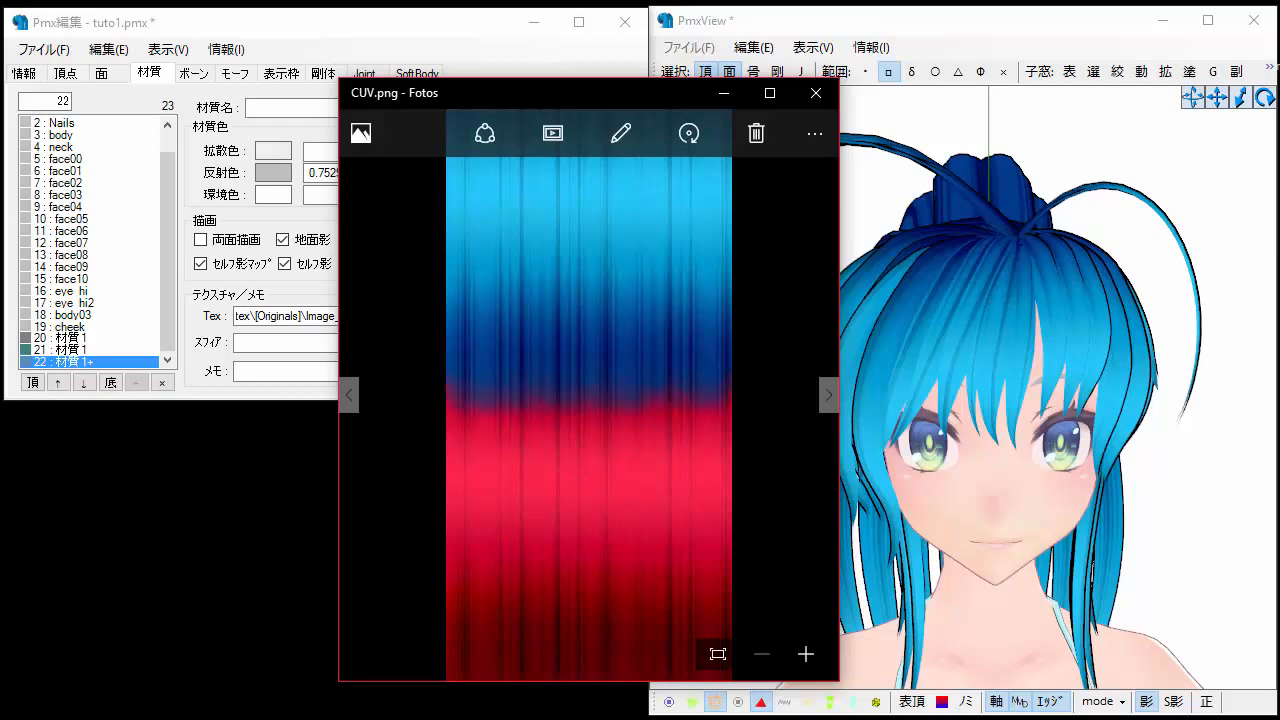
left_click(1279, 410)
left_click(1204, 475)
left_click(1279, 410)
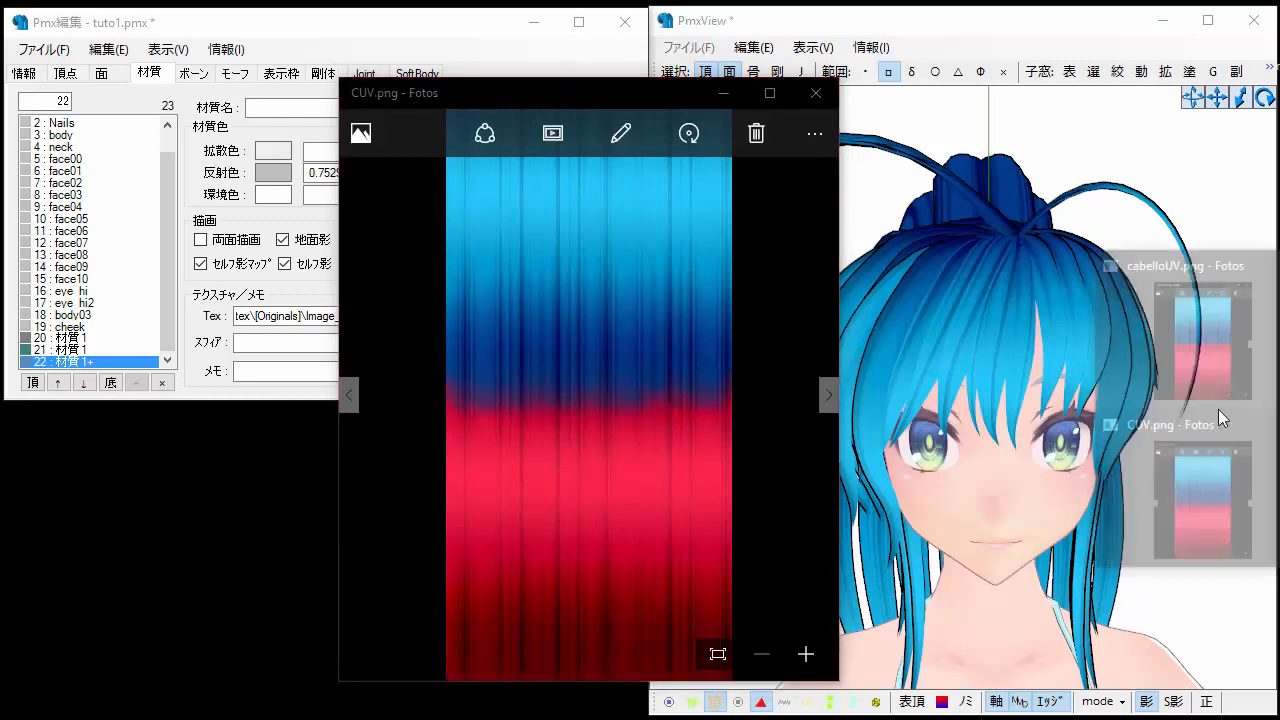
left_click(1216, 400)
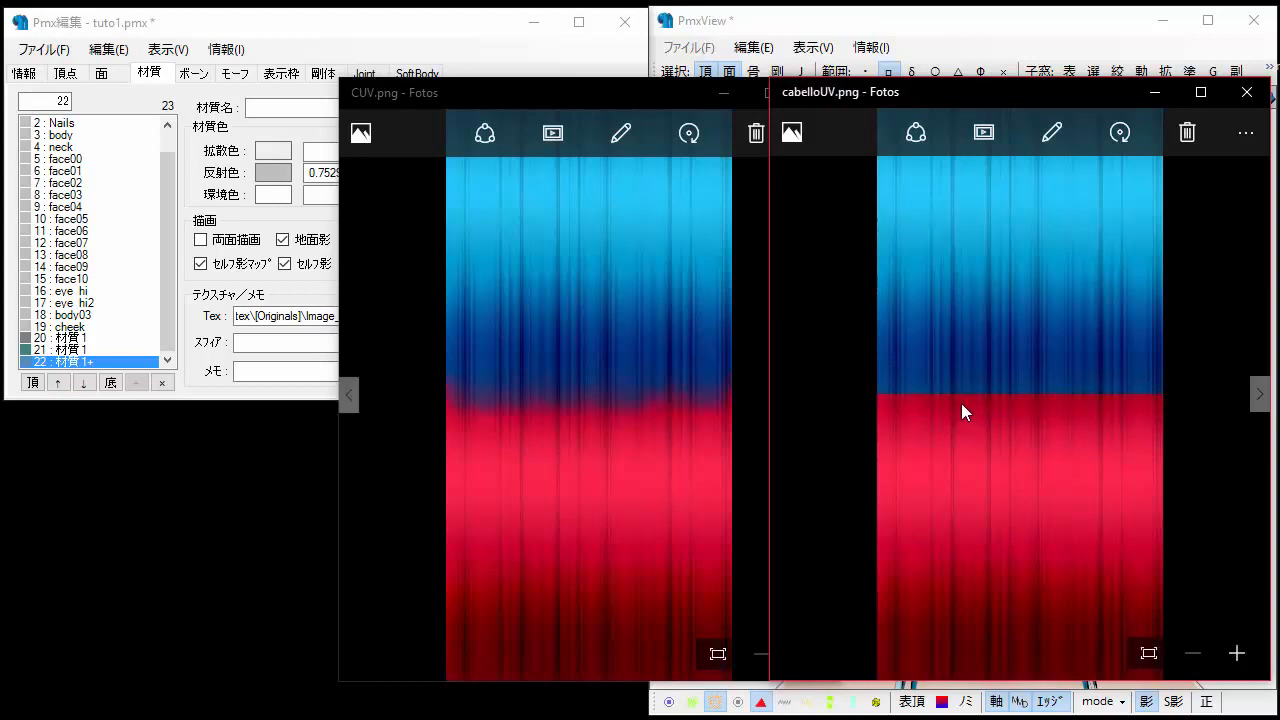
left_click(699, 345)
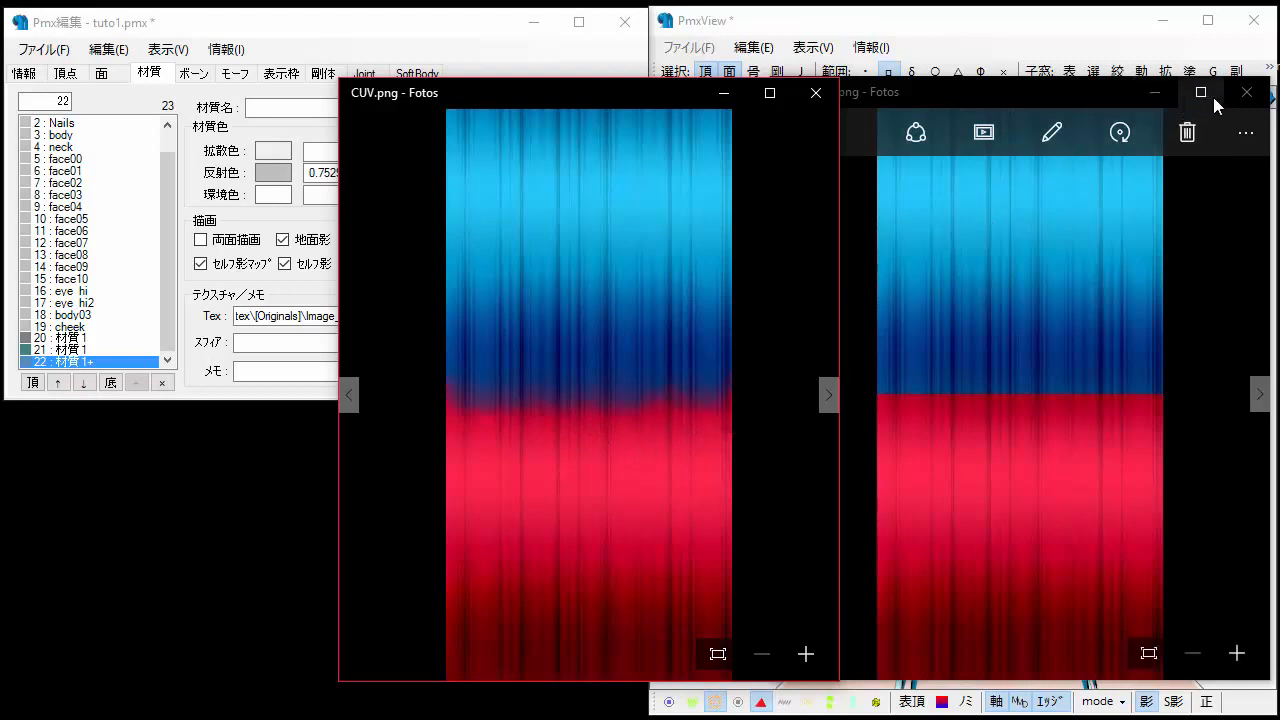
Close both Photos windows, select material 20 and open its texture in the texture viewer.
left_click(1245, 92)
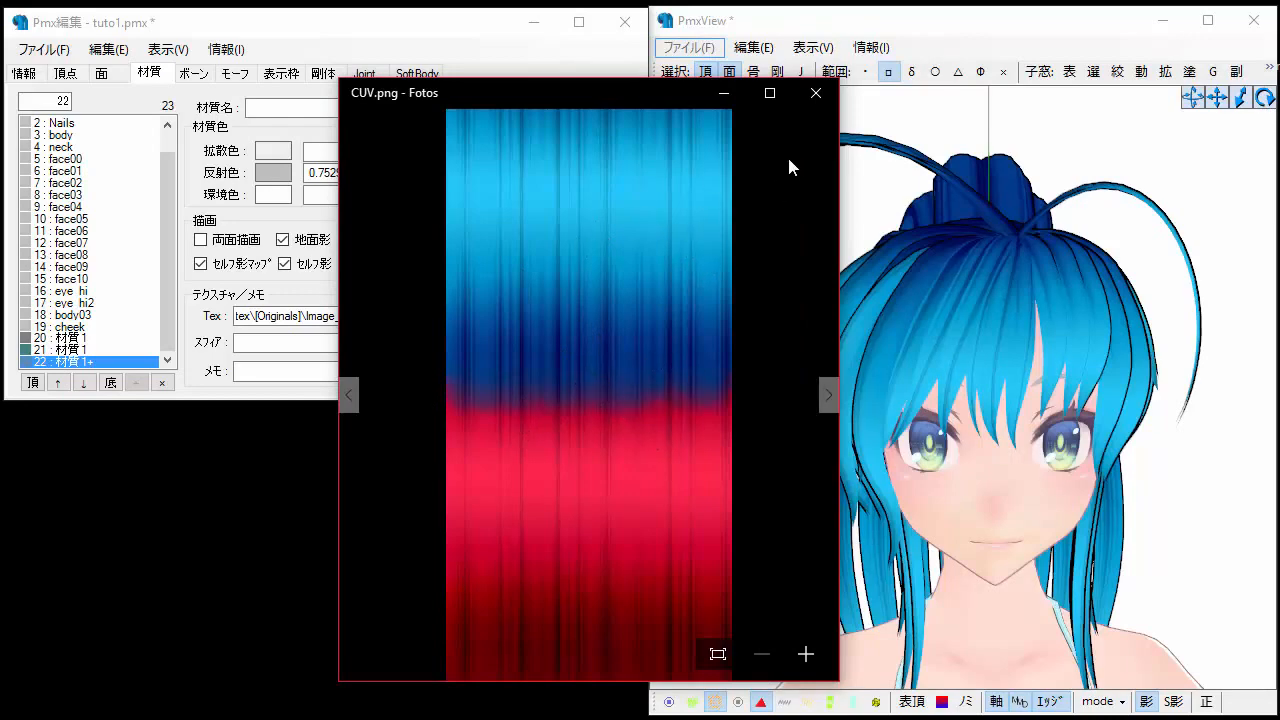
left_click(727, 94)
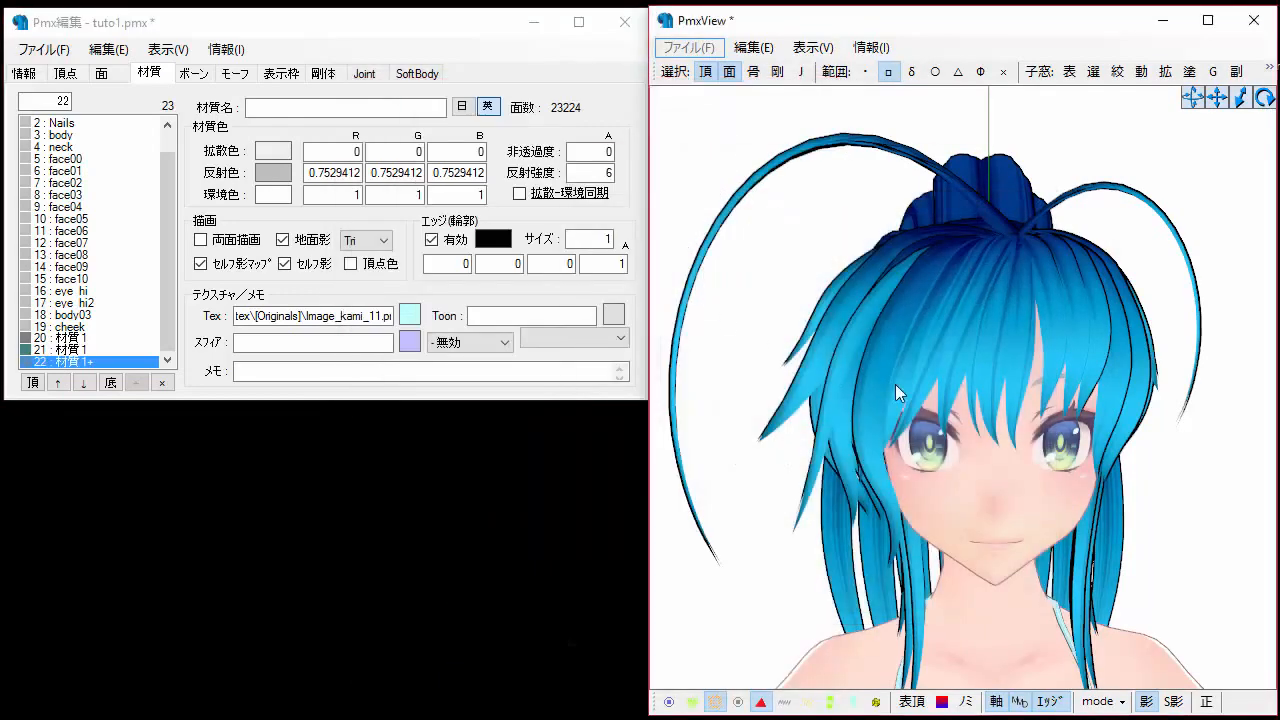
left_click(150, 80)
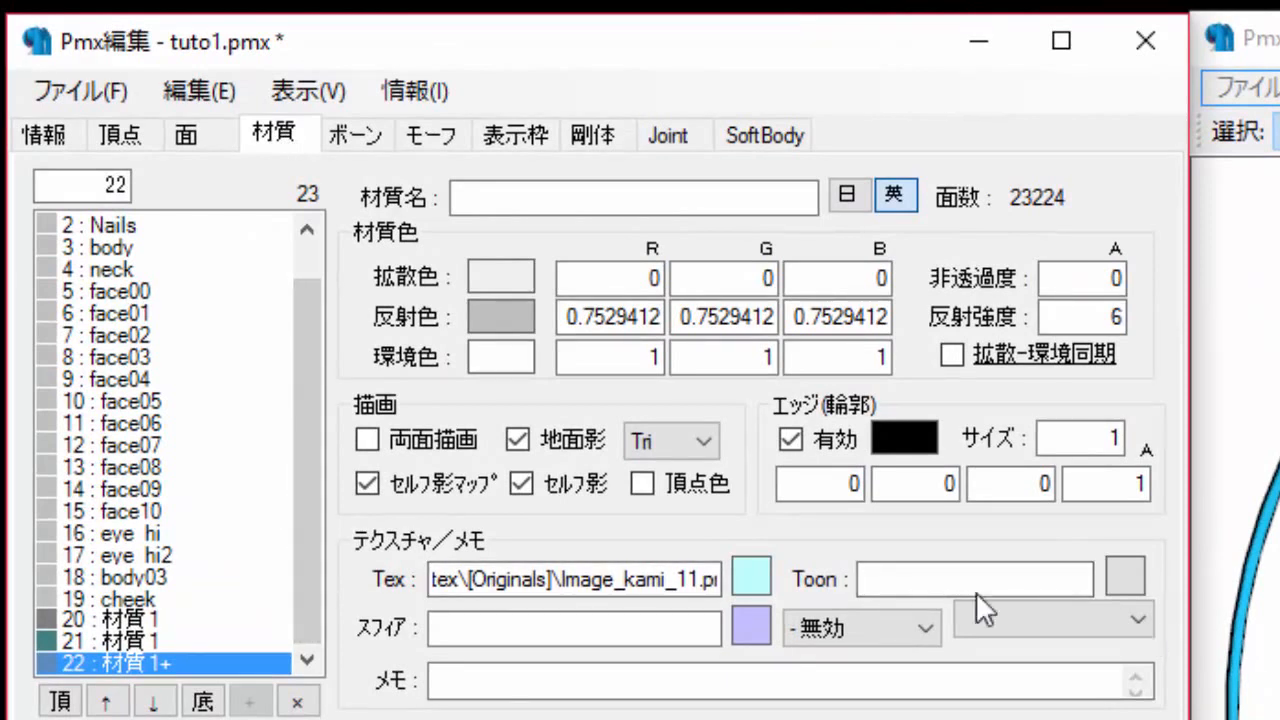
left_click(84, 618)
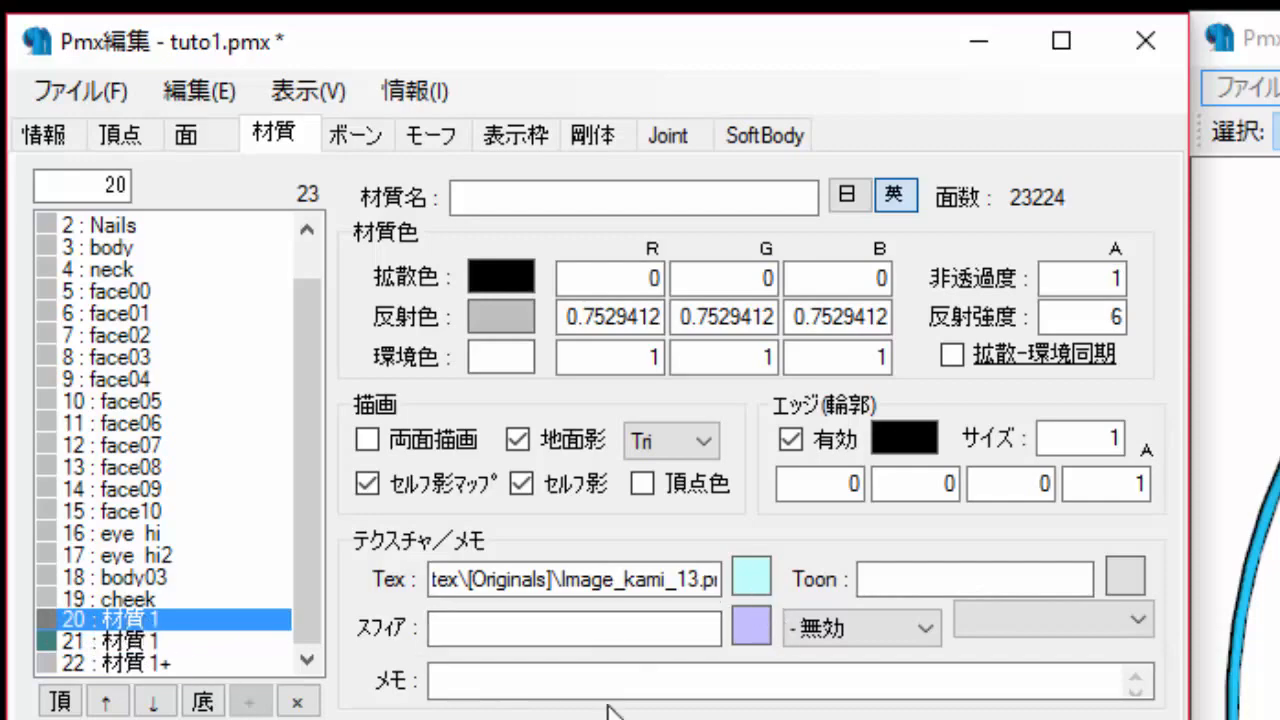
left_click(760, 574)
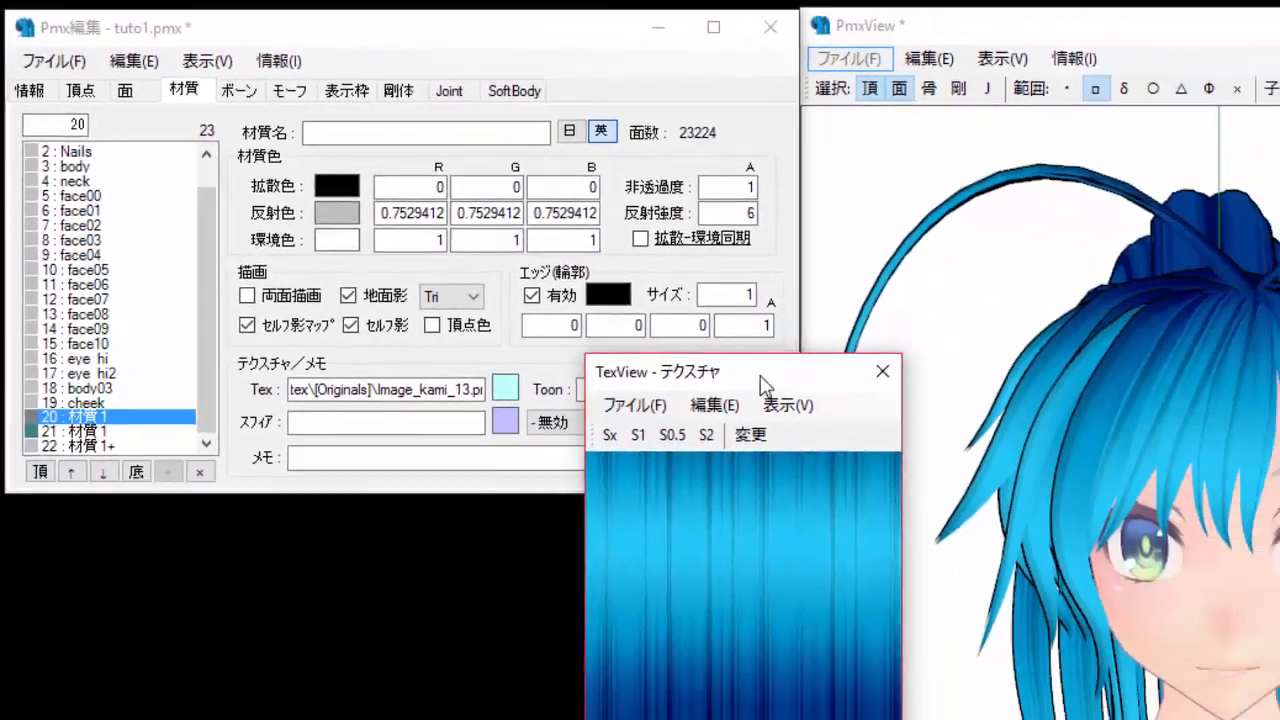
left_click_drag(1138, 546, 1138, 462)
left_click_drag(696, 290, 694, 268)
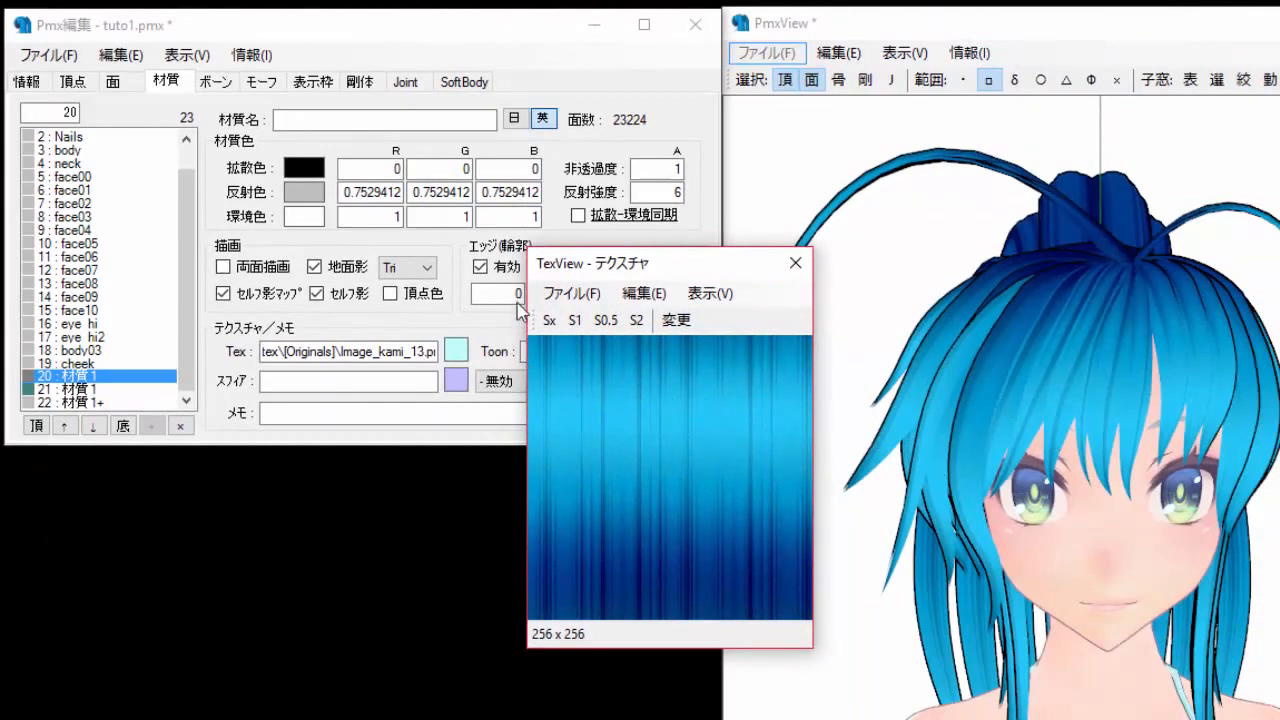
Load CUV.png in the texture viewer, set it as material 20's current texture, and close the viewer.
left_click(568, 293)
left_click(625, 320)
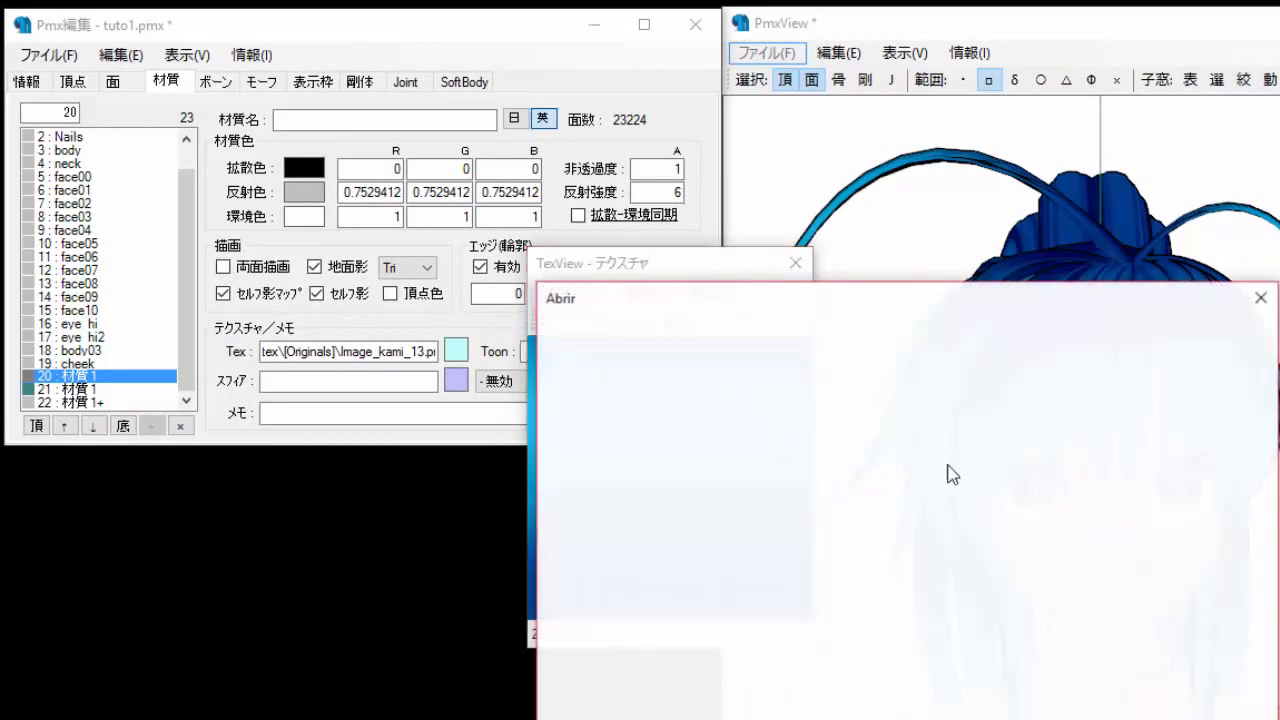
double_click(1215, 462)
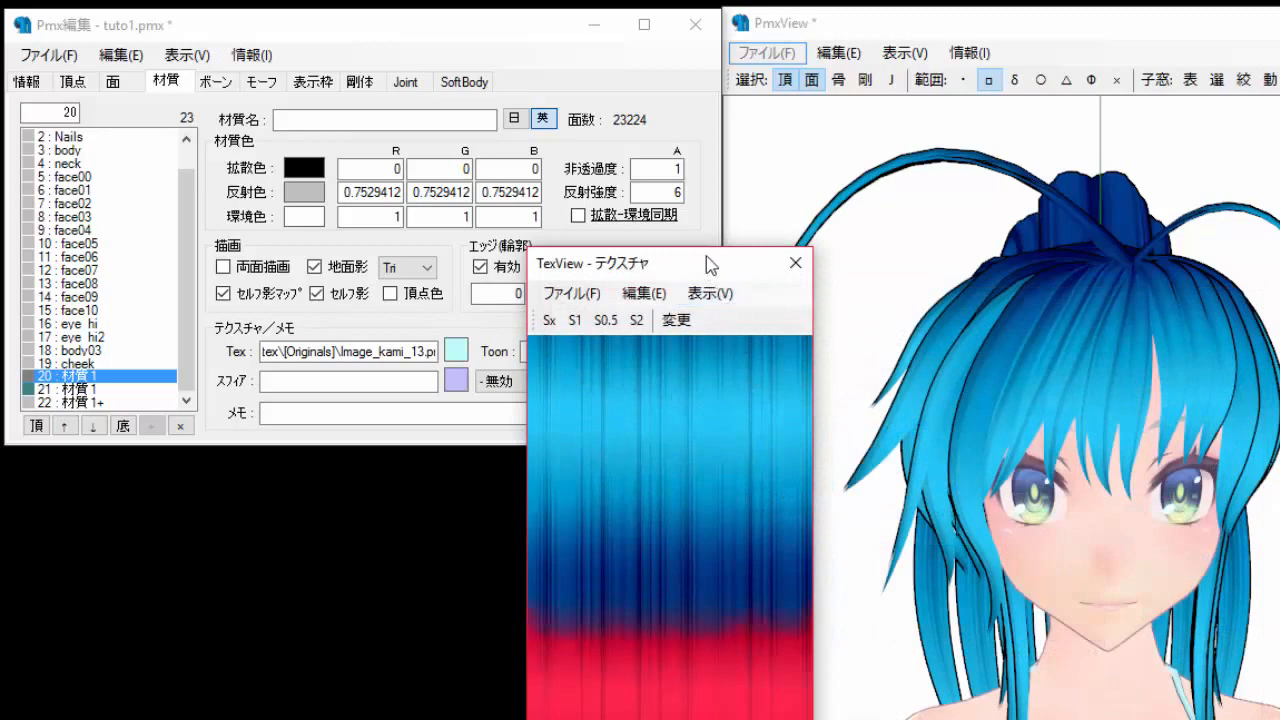
left_click_drag(707, 261, 724, 72)
left_click(587, 101)
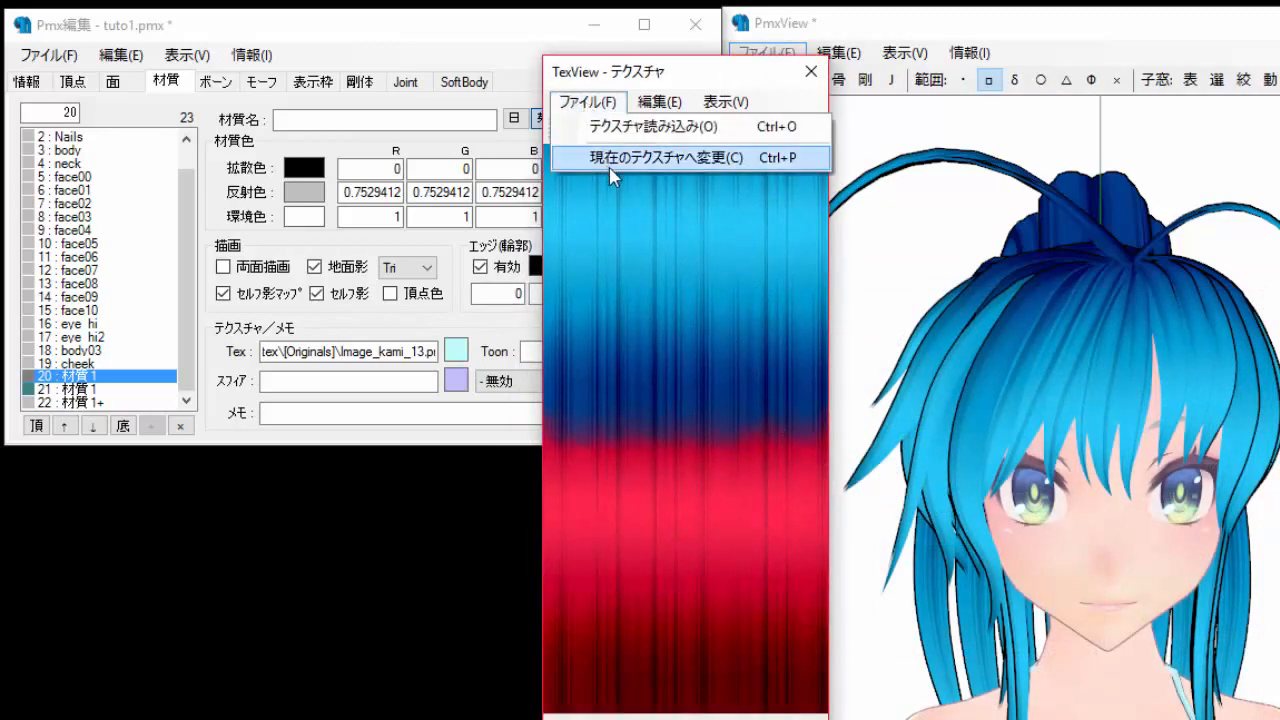
left_click(650, 157)
left_click(752, 516)
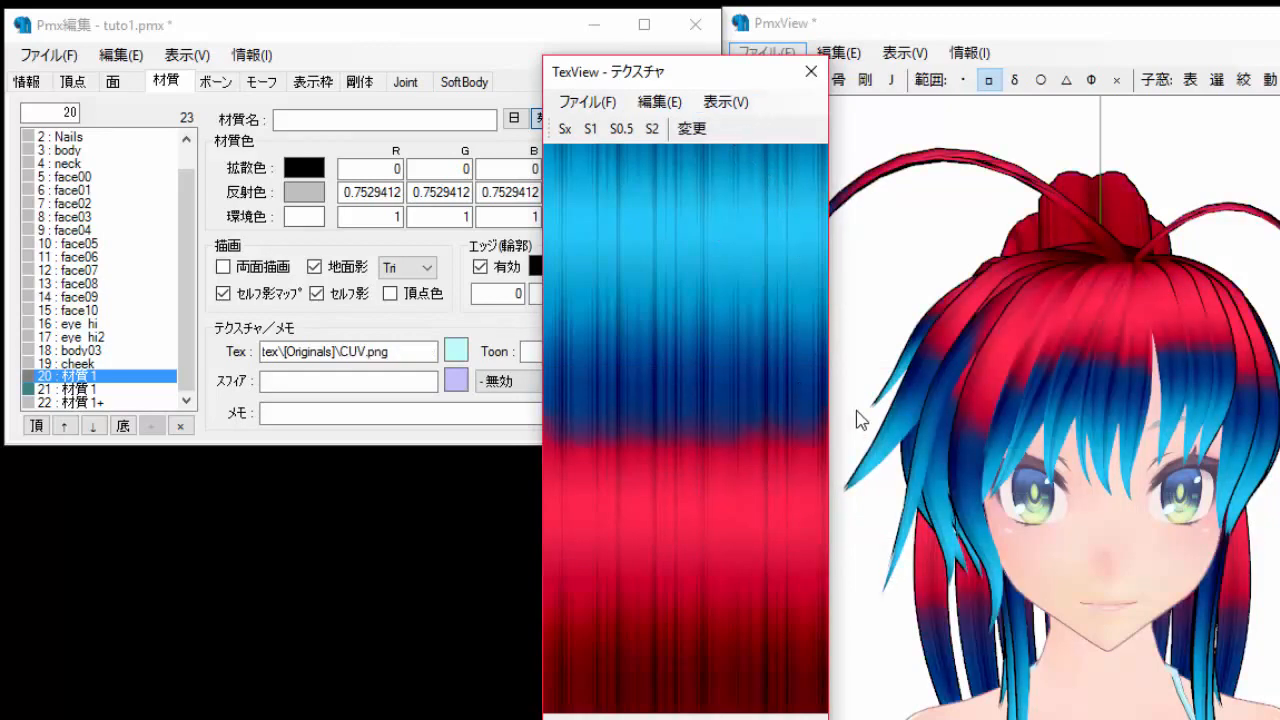
left_click(811, 71)
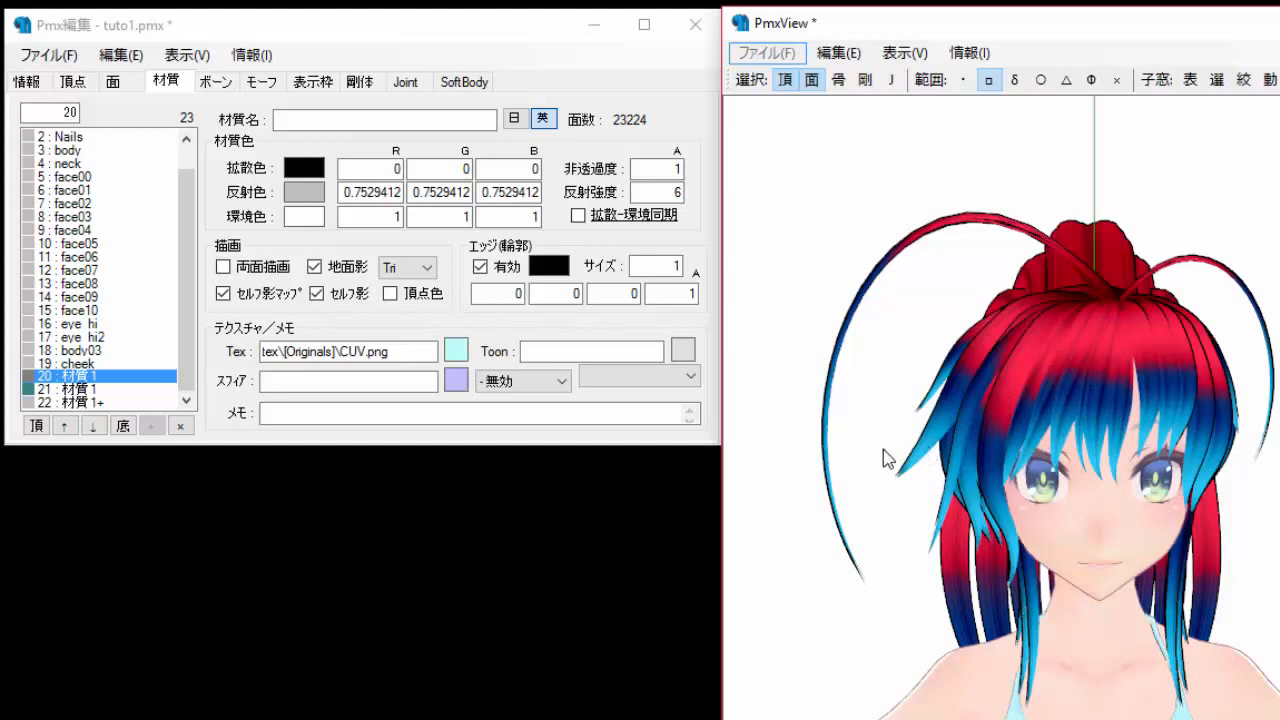
Mask the viewer so only material 20 (材質1) is displayed, using the vertex/material masking window.
left_click(1268, 82)
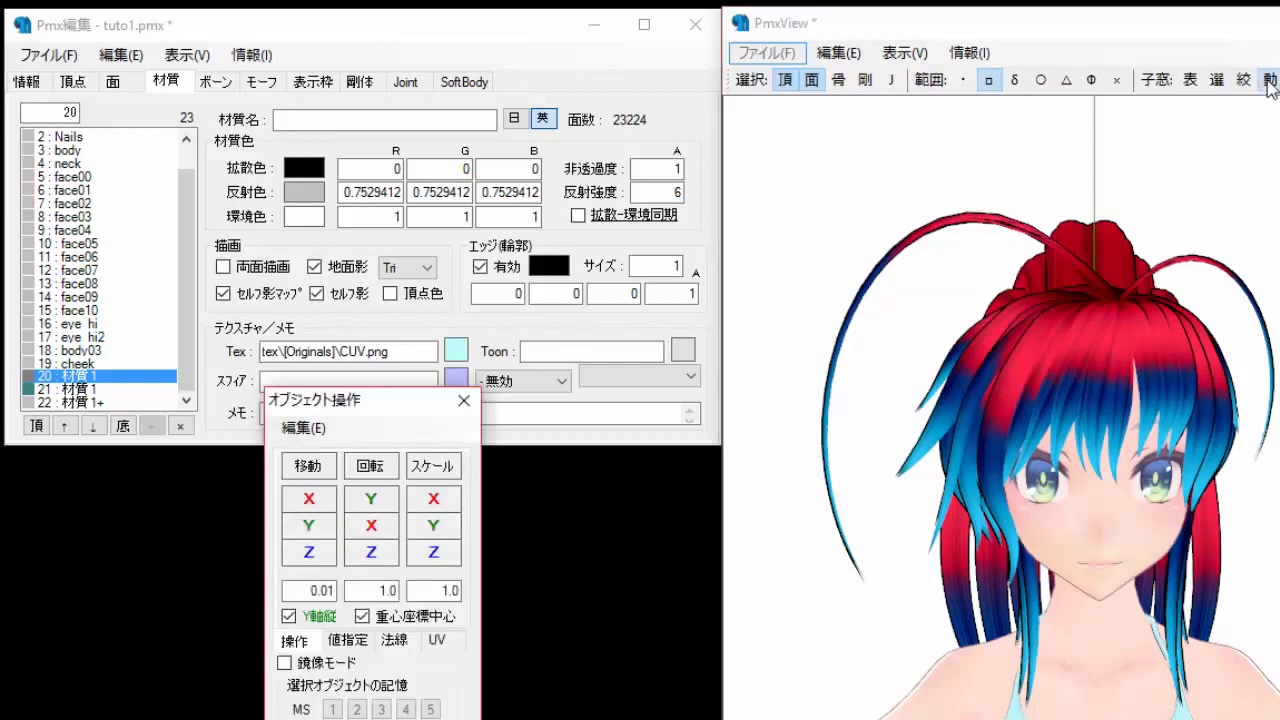
left_click(1268, 82)
left_click(1244, 82)
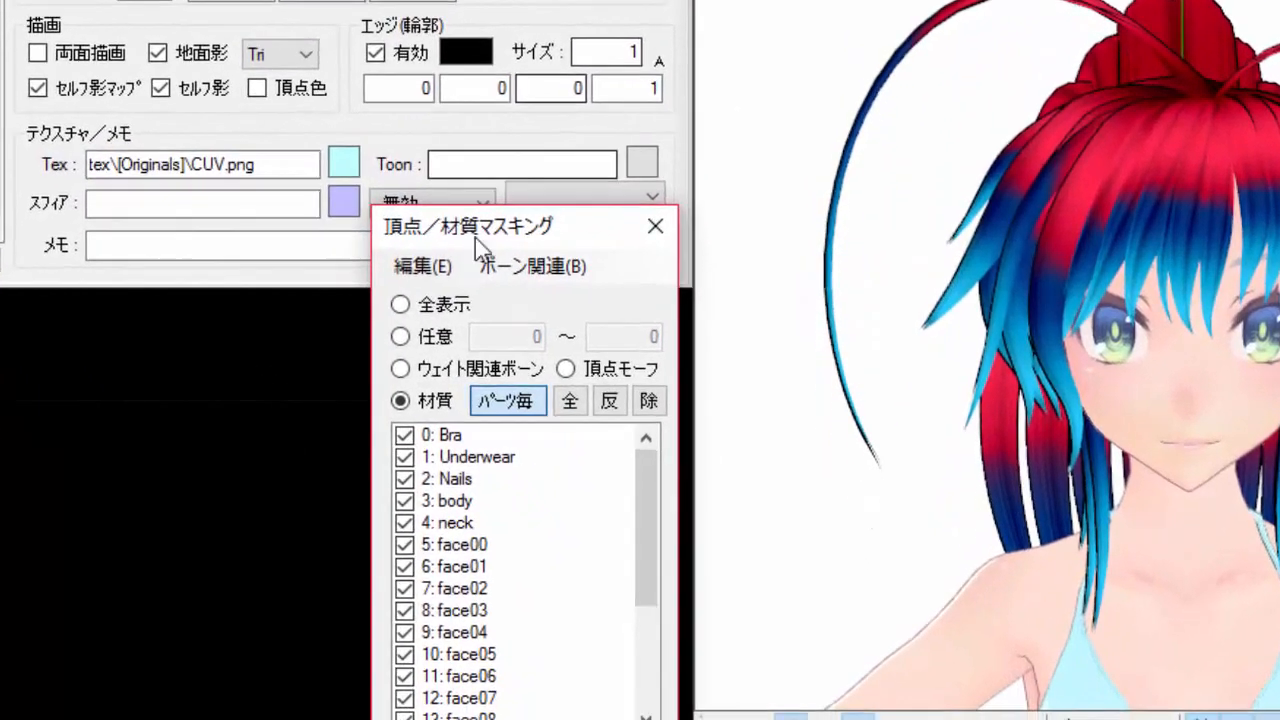
scroll(466, 560, "down", 3)
left_click(466, 589)
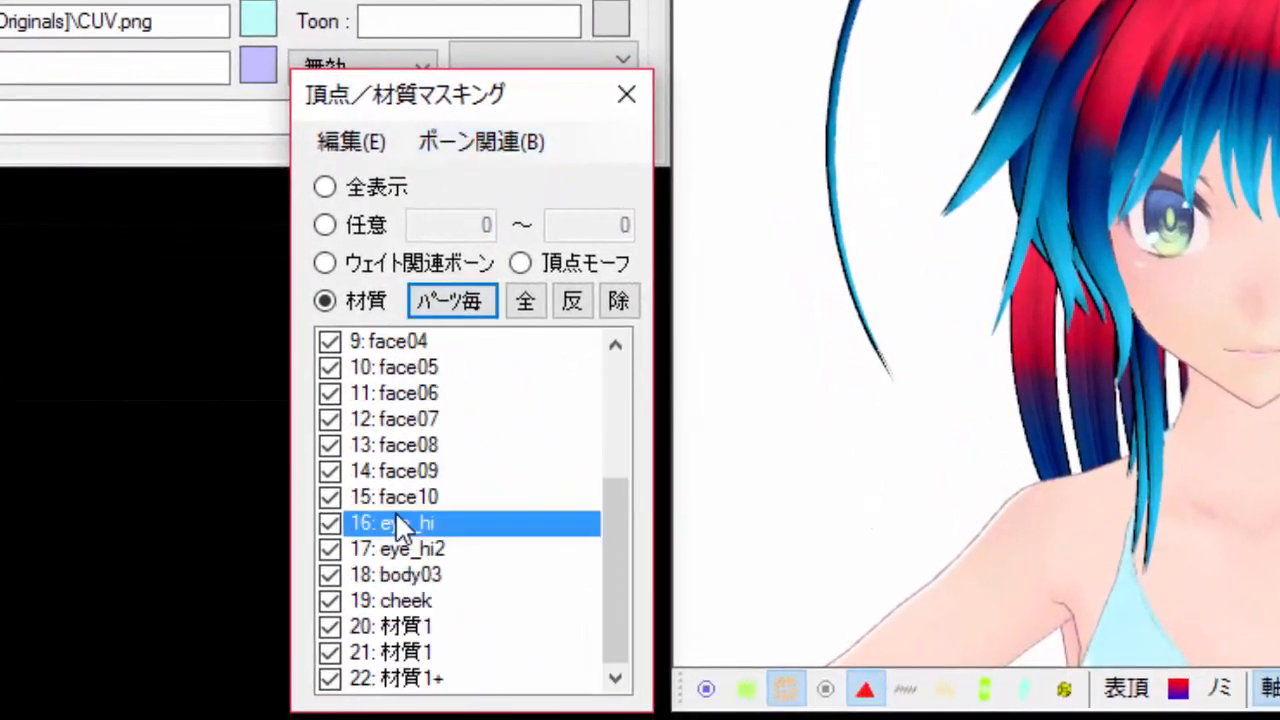
right_click(463, 590)
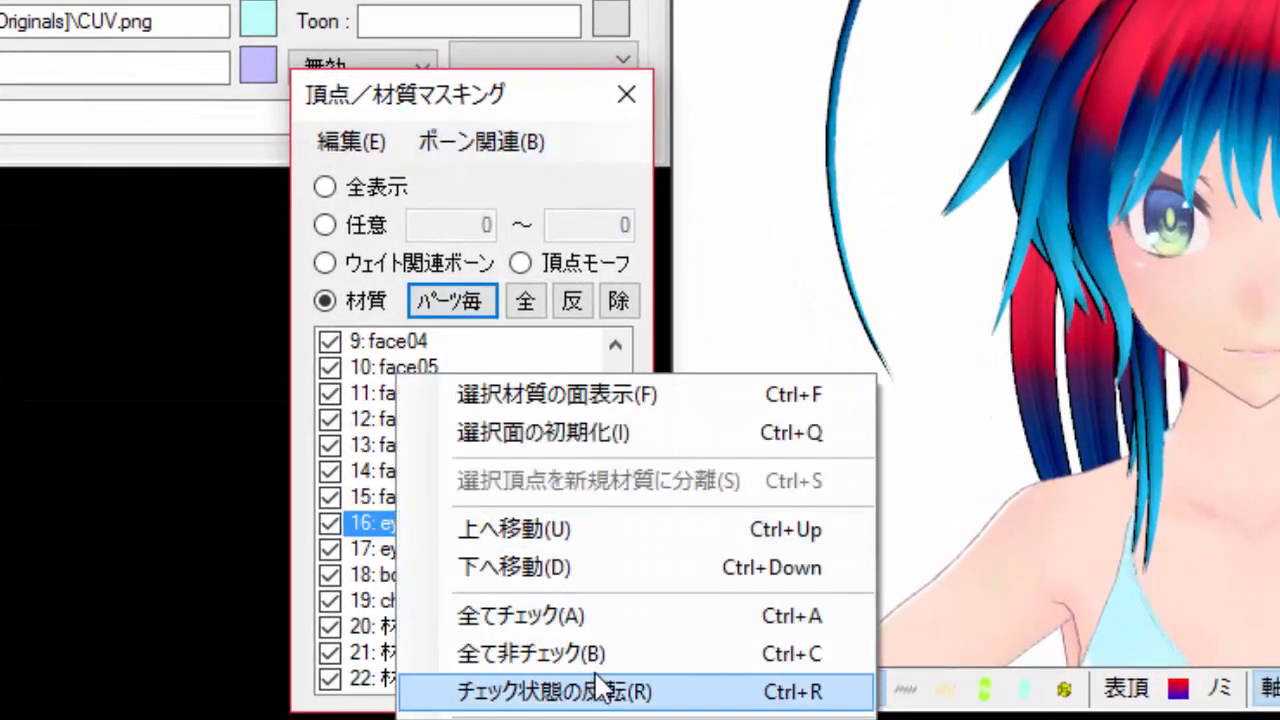
left_click(598, 690)
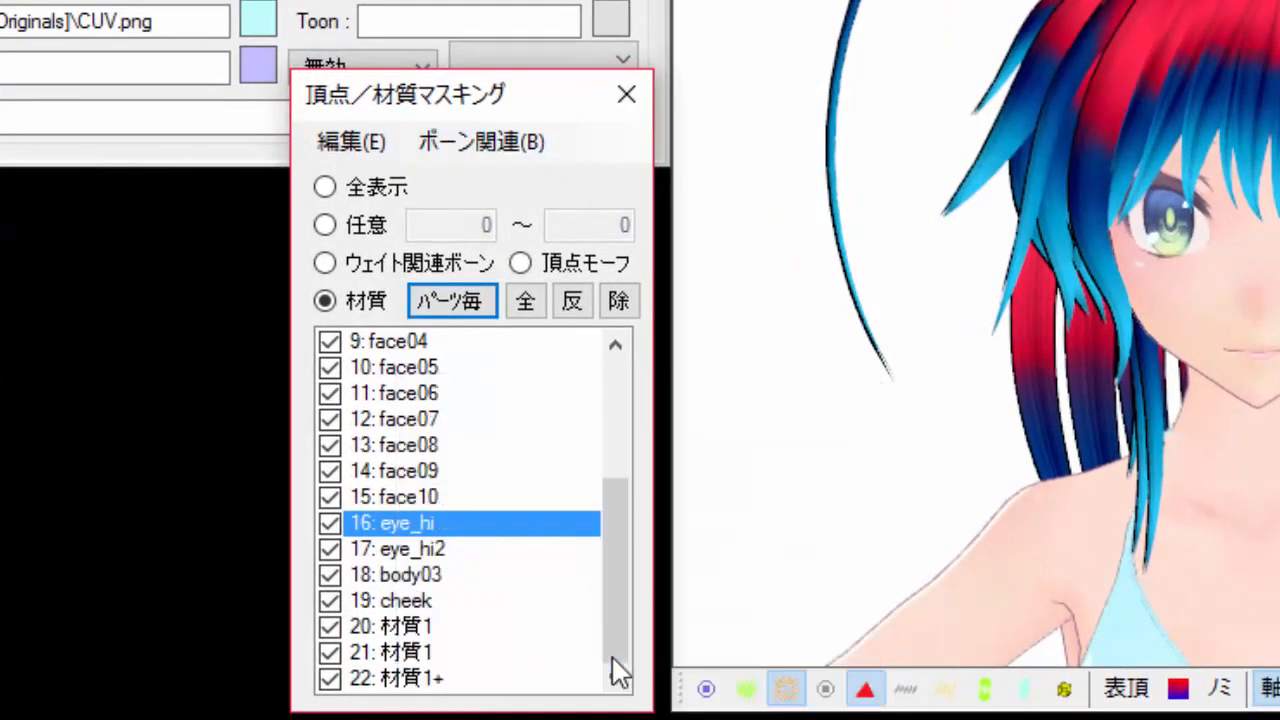
left_click_drag(626, 527, 596, 585)
left_click(403, 625)
left_click(463, 314)
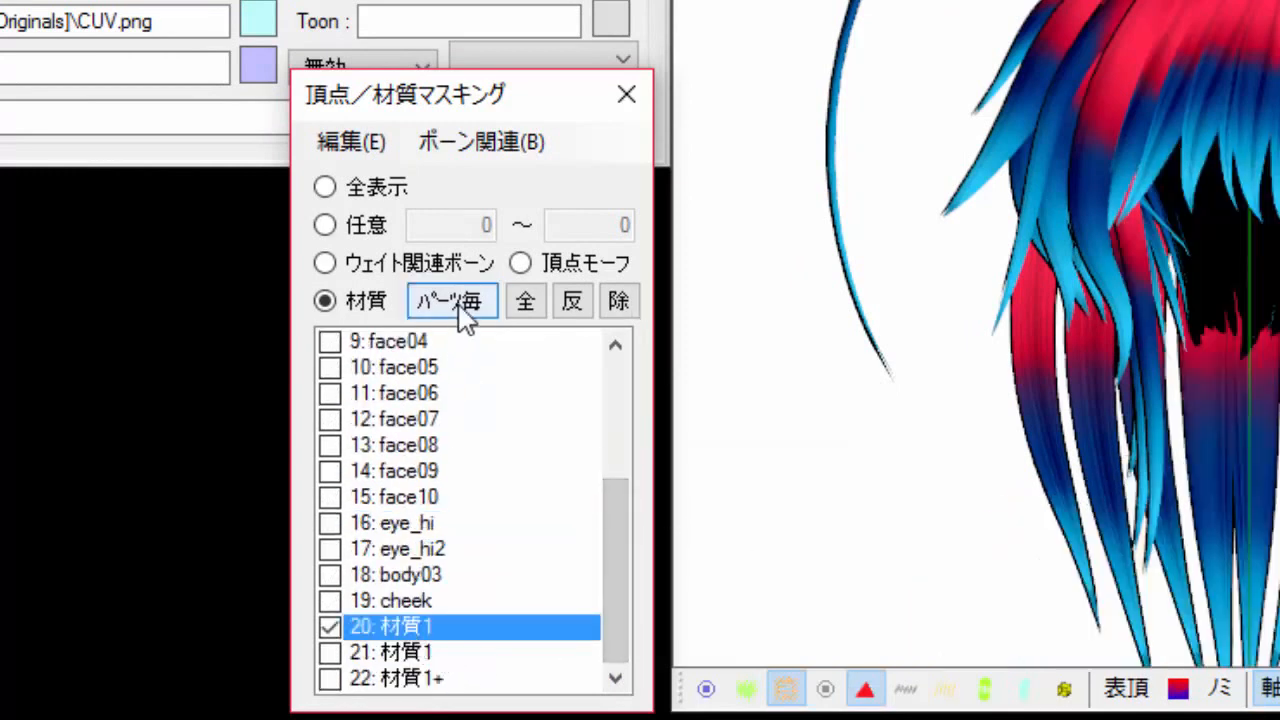
left_click(460, 302)
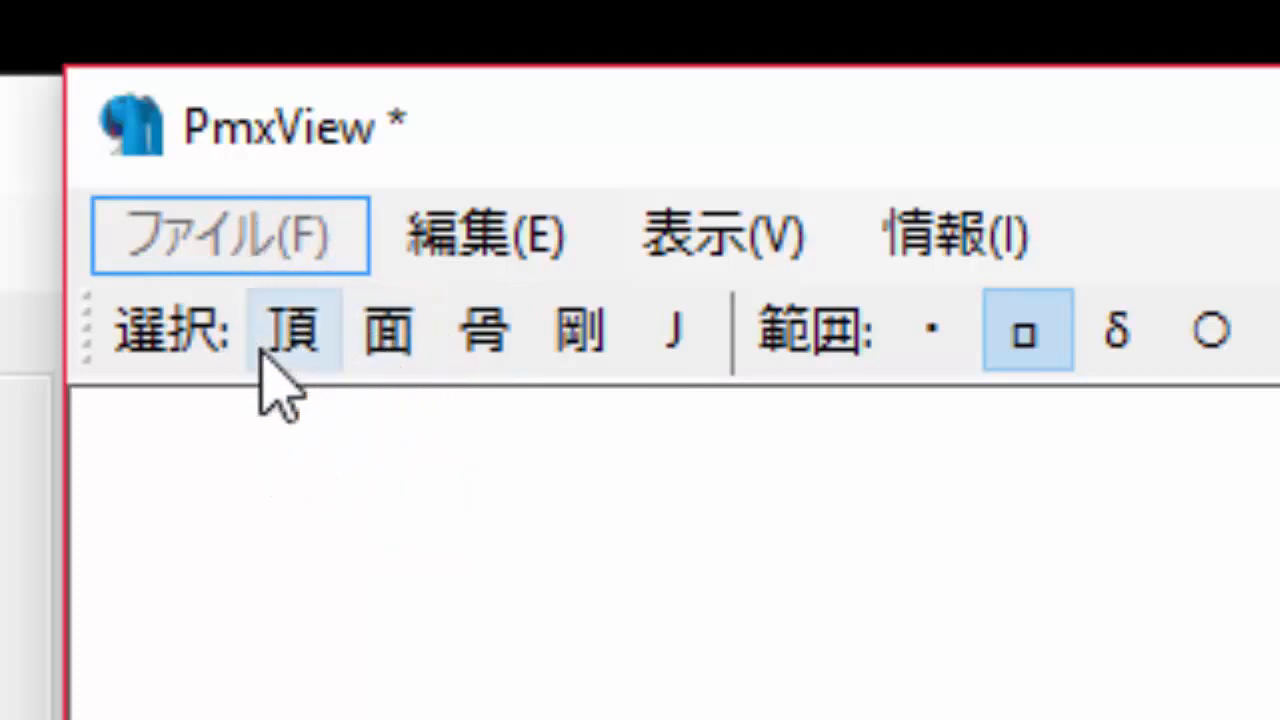
Switch to face selection and box-select the hair vertices of material 20 in the viewer.
left_click(300, 340)
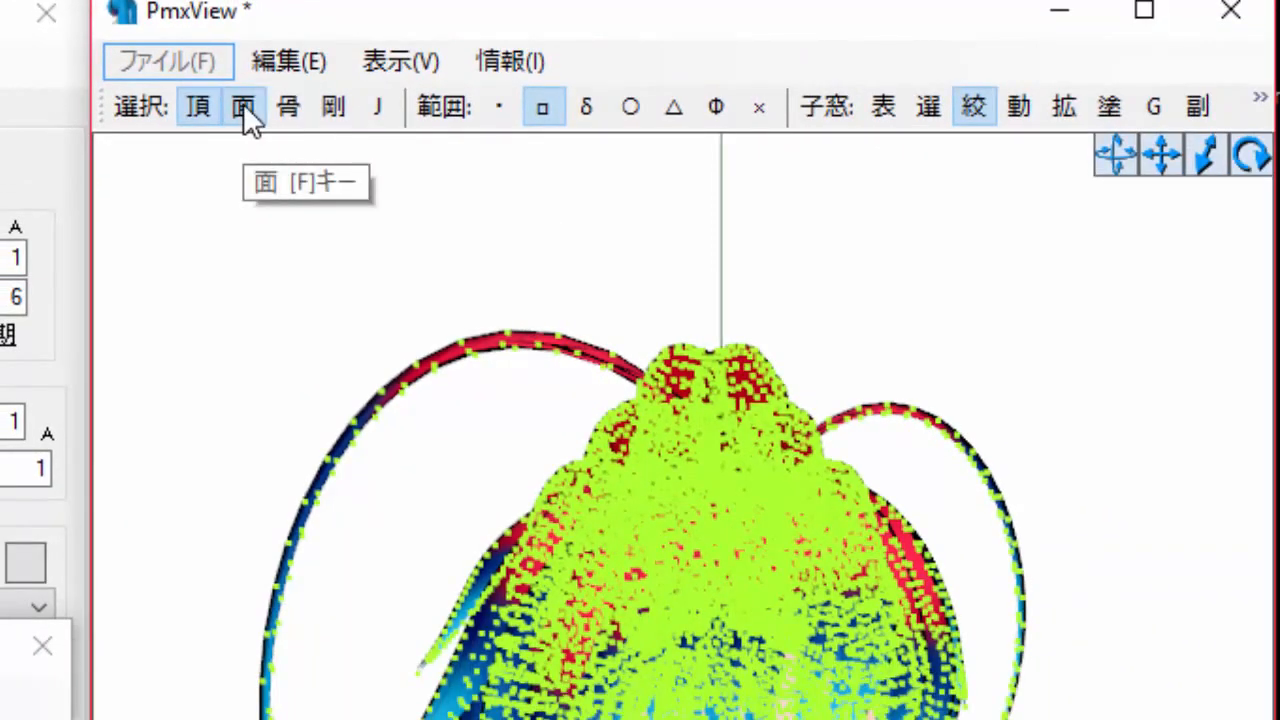
left_click(243, 103)
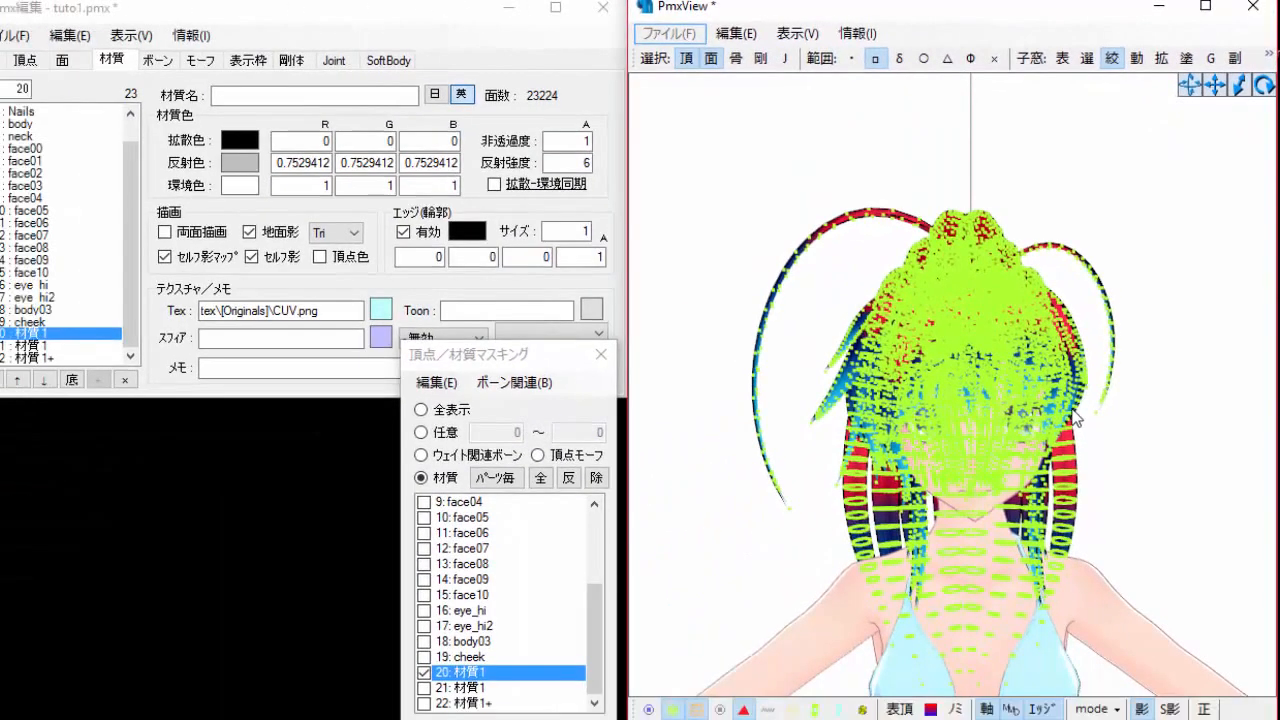
middle_click_drag(1076, 403, 1071, 394)
mouse_move(1080, 385)
right_mouse_down()
mouse_move(1149, 383)
mouse_move(990, 390)
mouse_move(1068, 393)
right_mouse_up()
scroll(1166, 491, "down", 3)
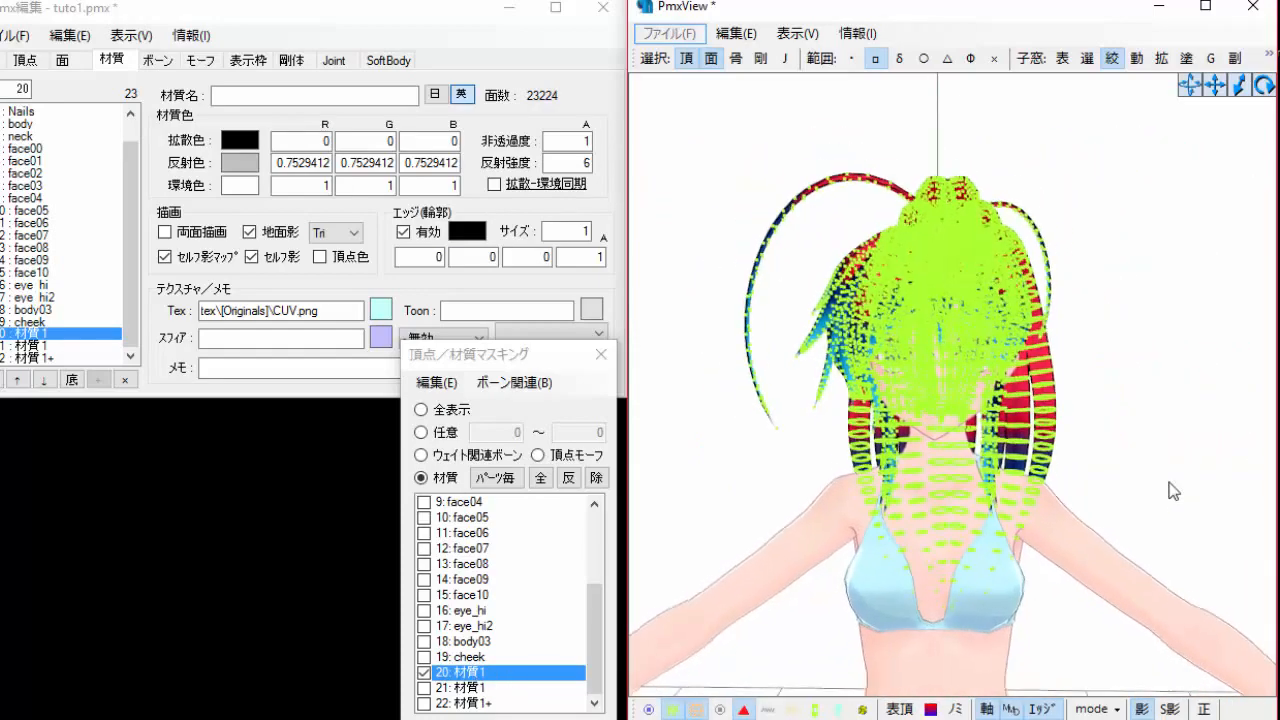
left_click_drag(684, 130, 1183, 649)
right_click_drag(1014, 600, 1062, 614)
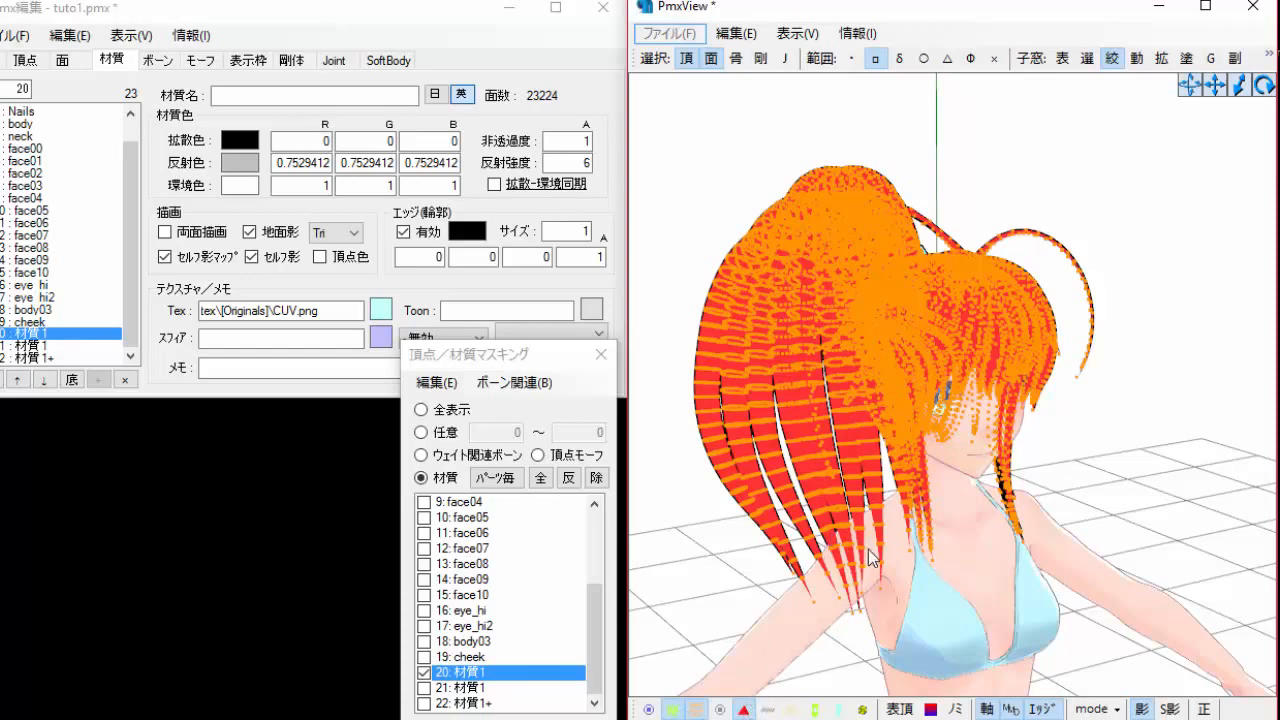
right_click_drag(868, 549, 843, 543)
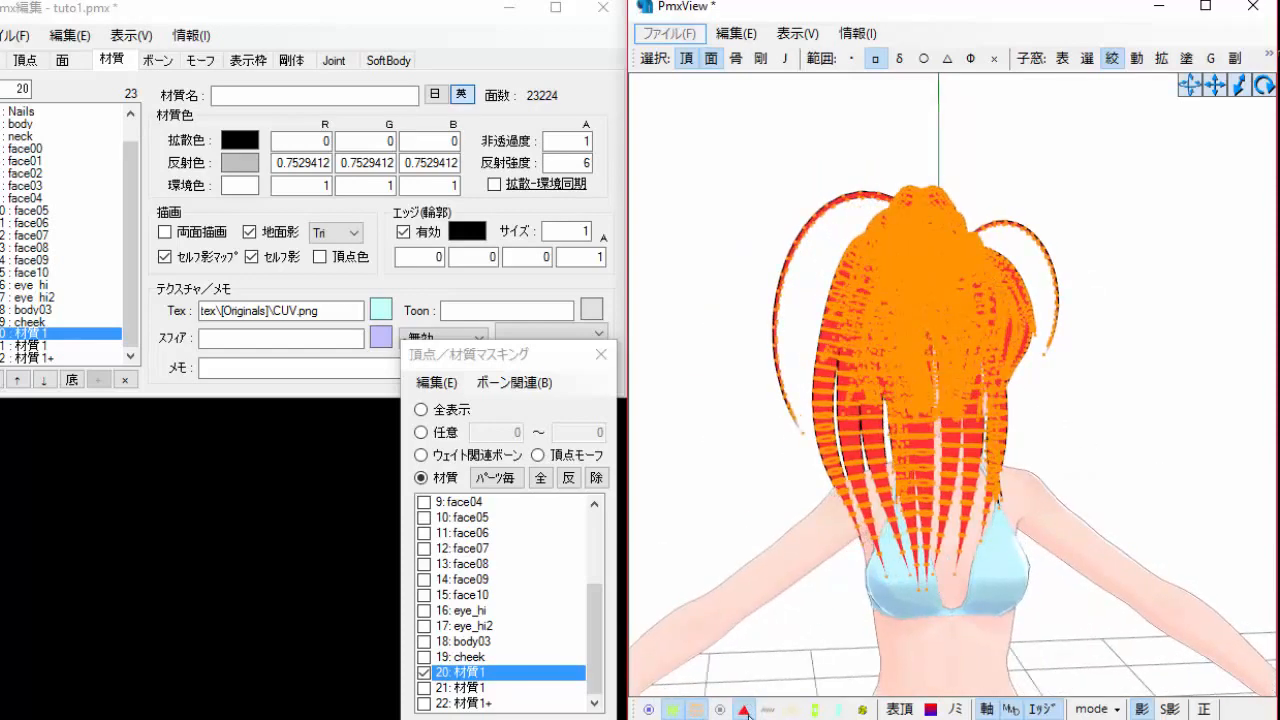
Box-select all of material 20's vertices again and hide the vertex and face markers in the viewer.
left_click(673, 711)
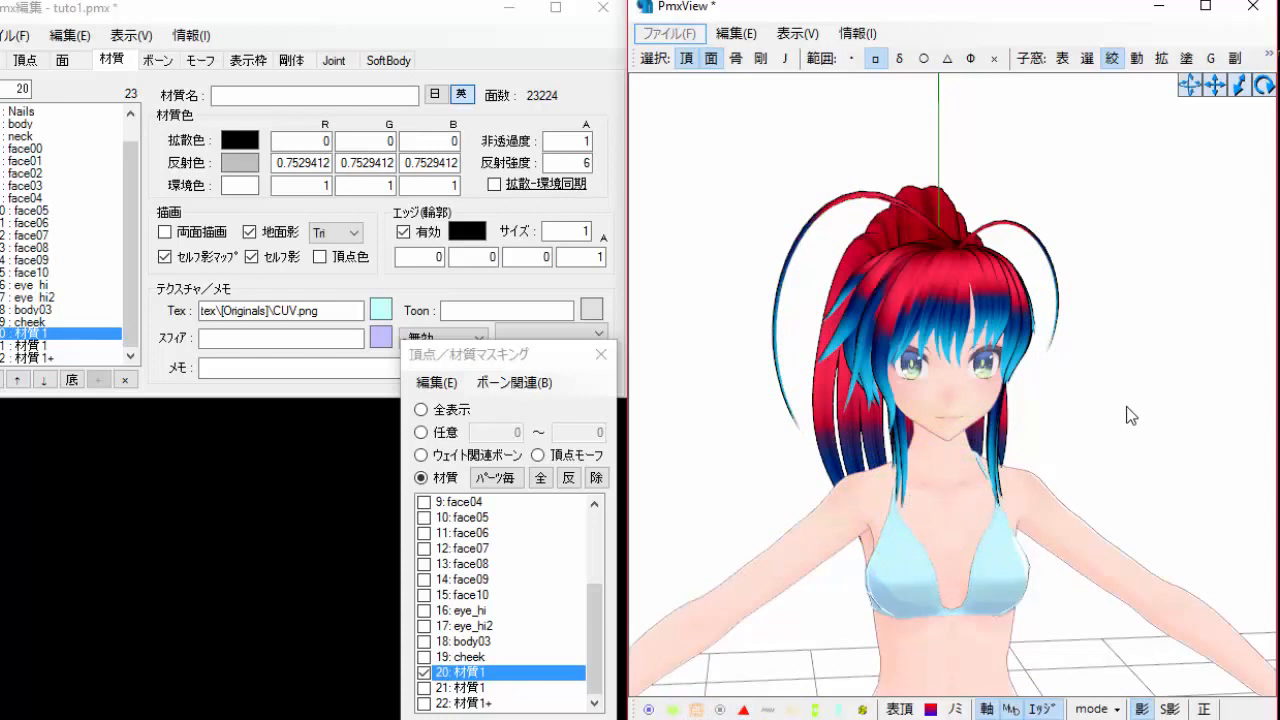
left_click(673, 711)
mouse_move(709, 132)
left_mouse_down()
mouse_move(1074, 223)
mouse_move(1125, 589)
mouse_move(1148, 653)
mouse_move(1149, 630)
left_mouse_up()
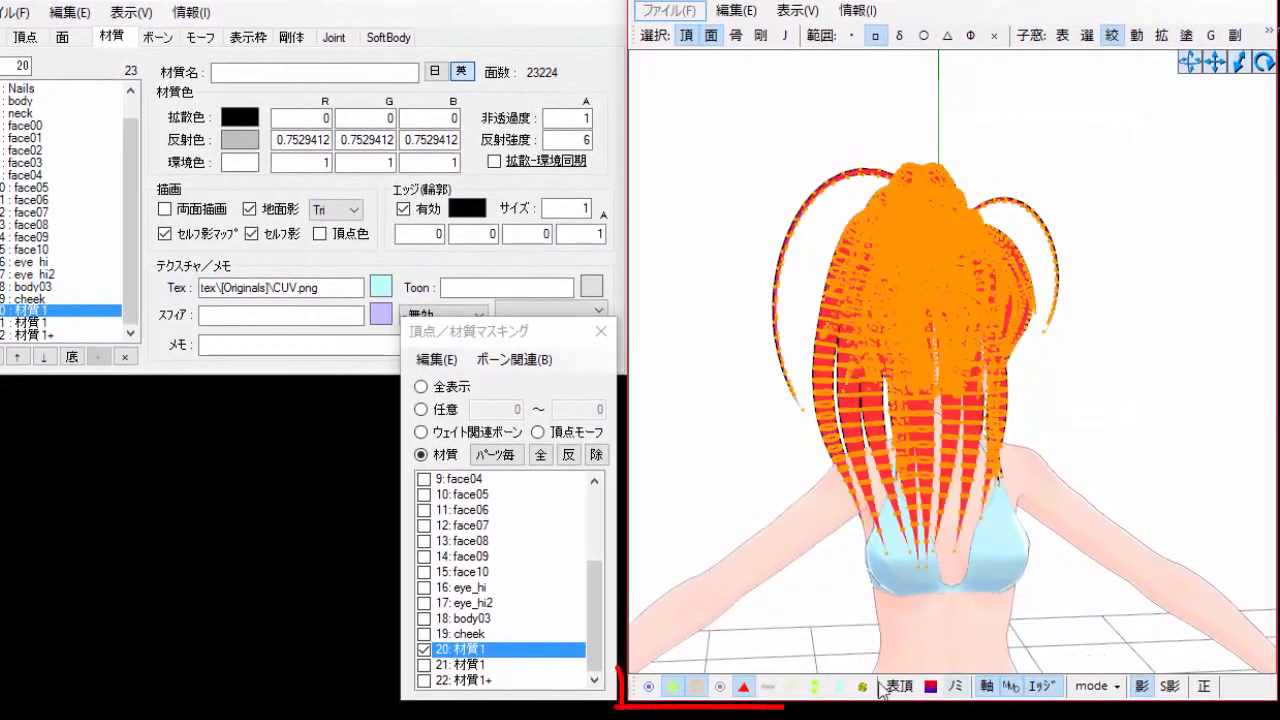
left_click(746, 687)
left_click(697, 690)
left_click(670, 692)
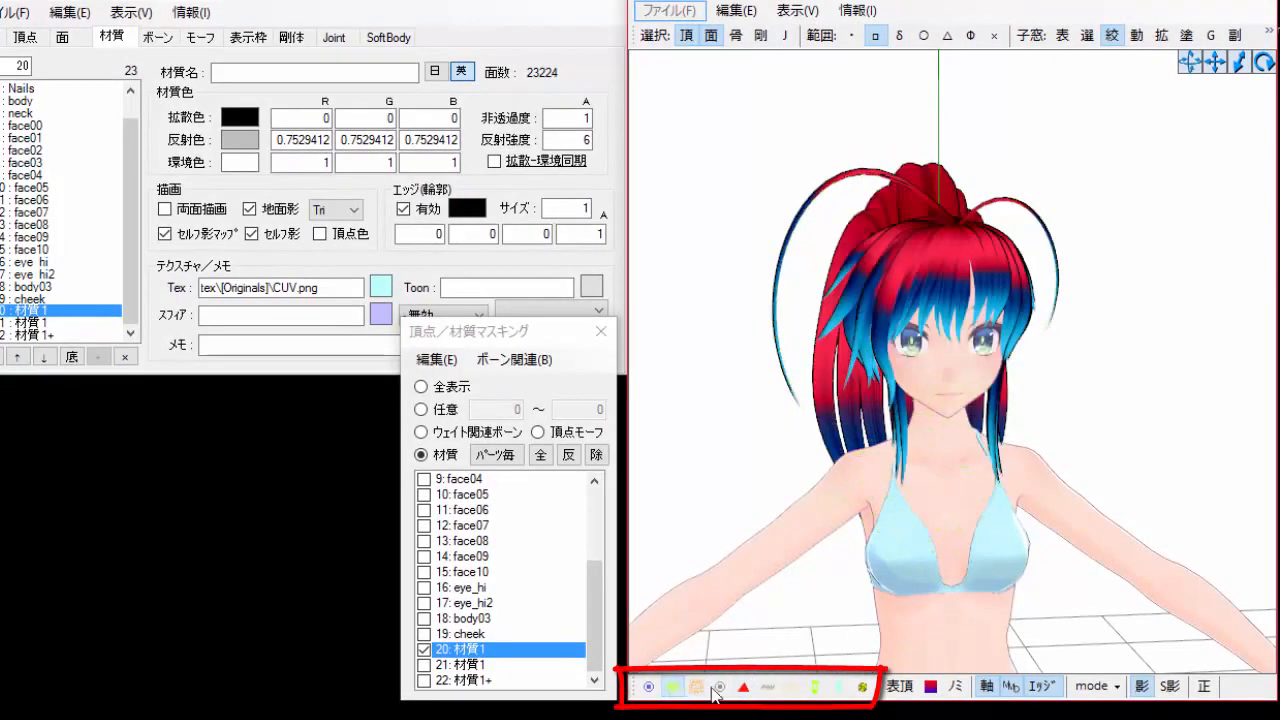
scroll(960, 577, "up", 3)
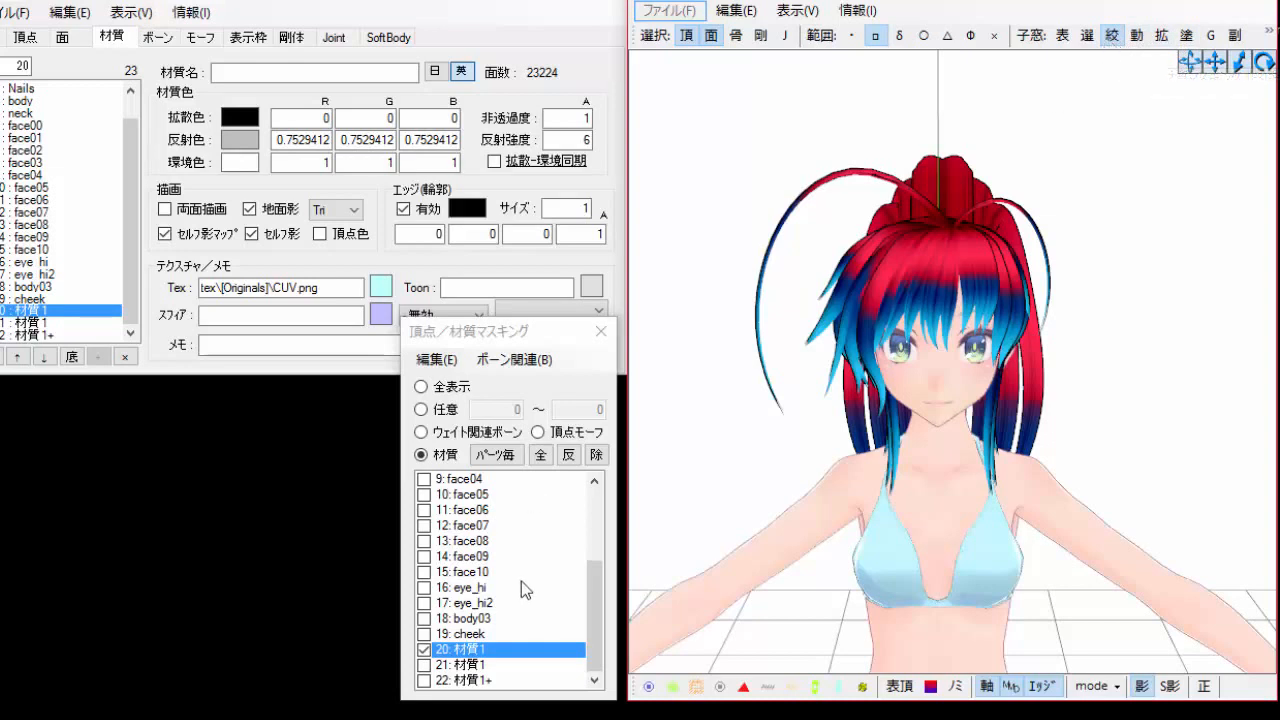
Shift the selected hair's UVs along V in Object Operation's UV tab to preview the red section, then shift them back.
left_click(1137, 37)
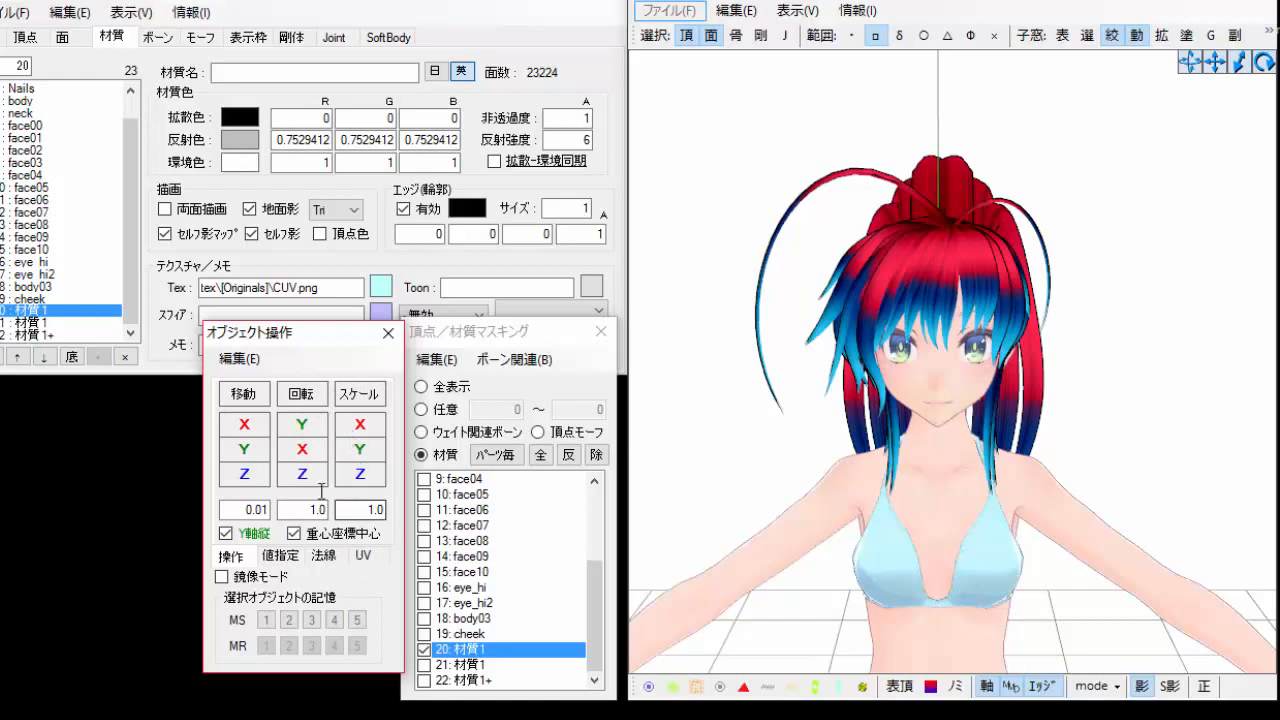
left_click(366, 556)
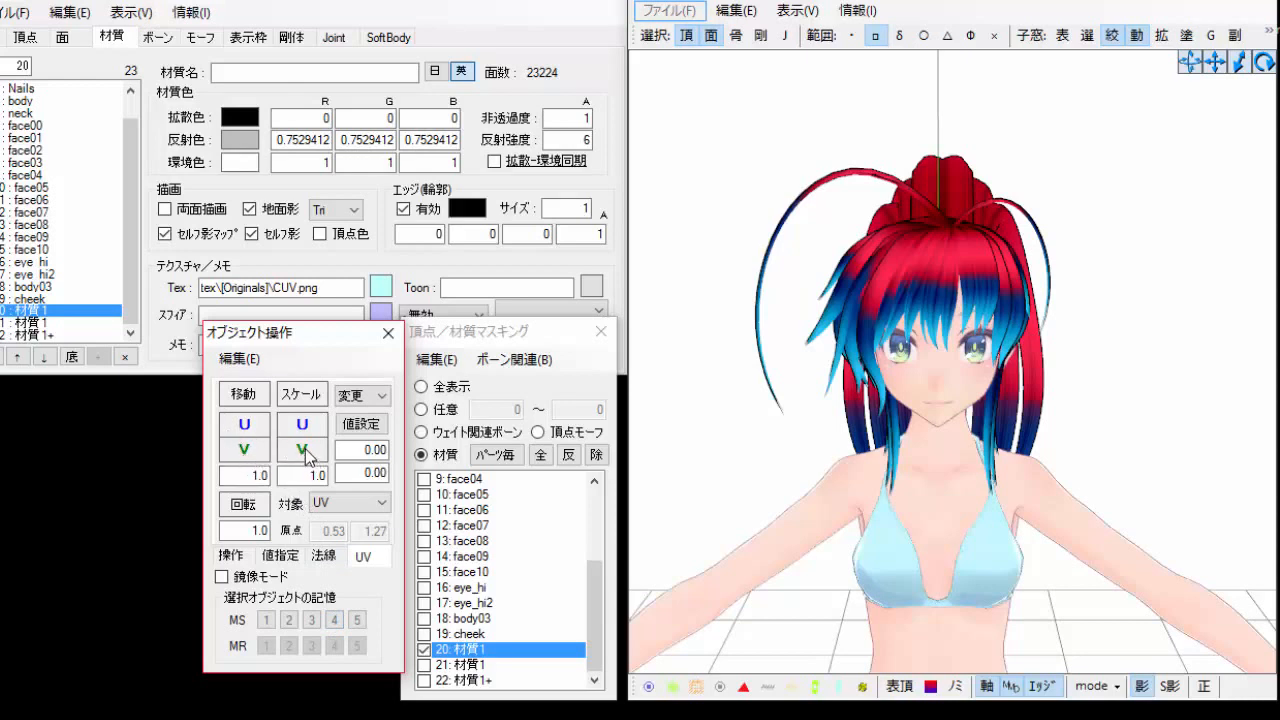
left_click_drag(308, 456, 308, 470)
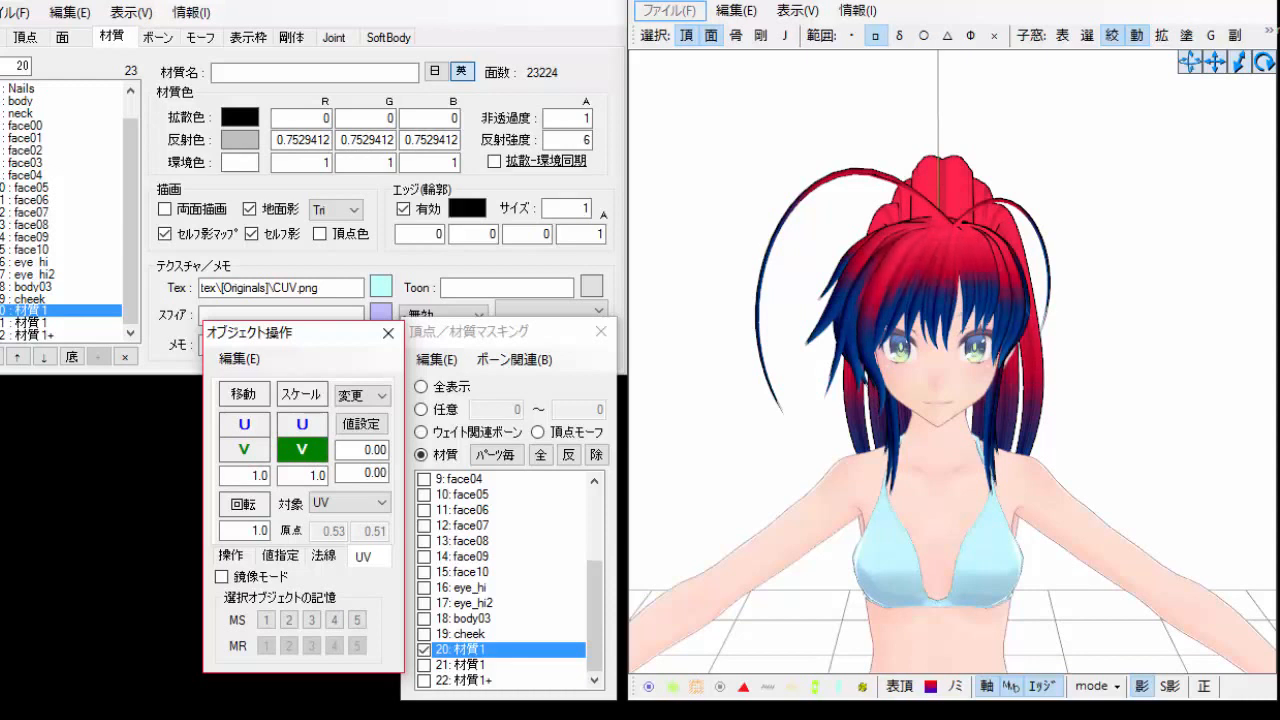
left_click_drag(298, 458, 244, 449)
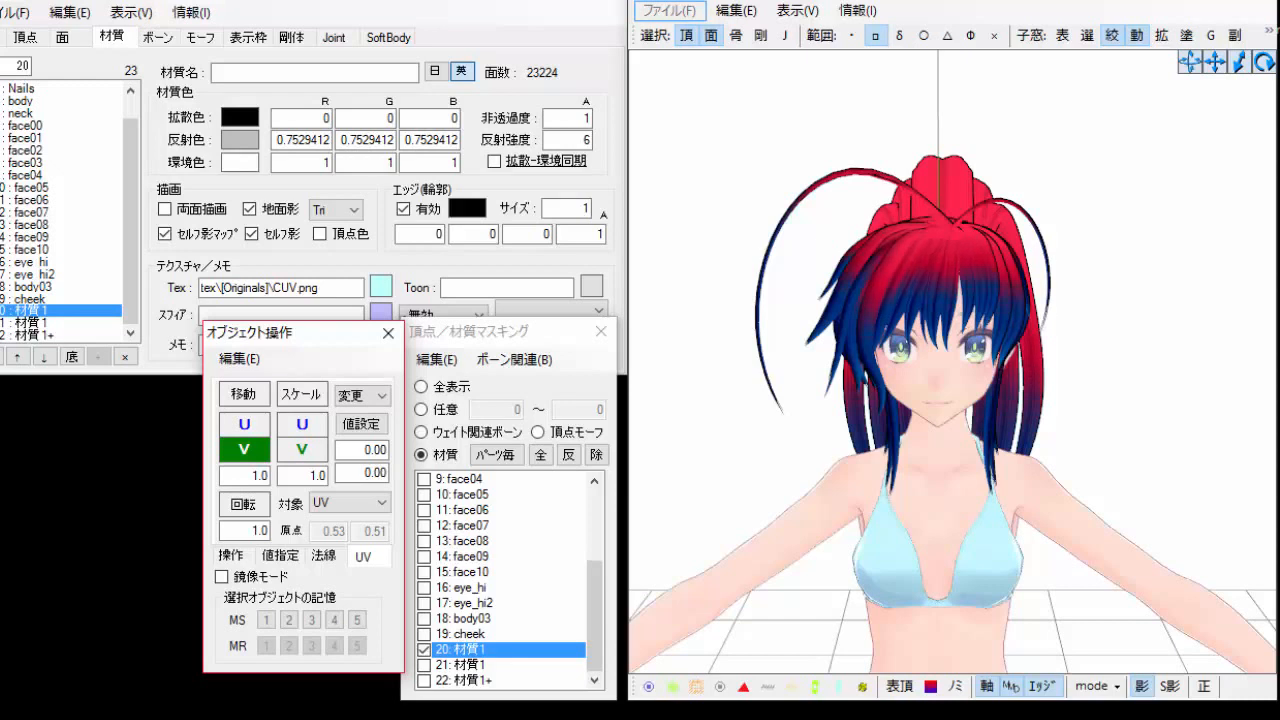
left_click_drag(244, 449, 244, 449)
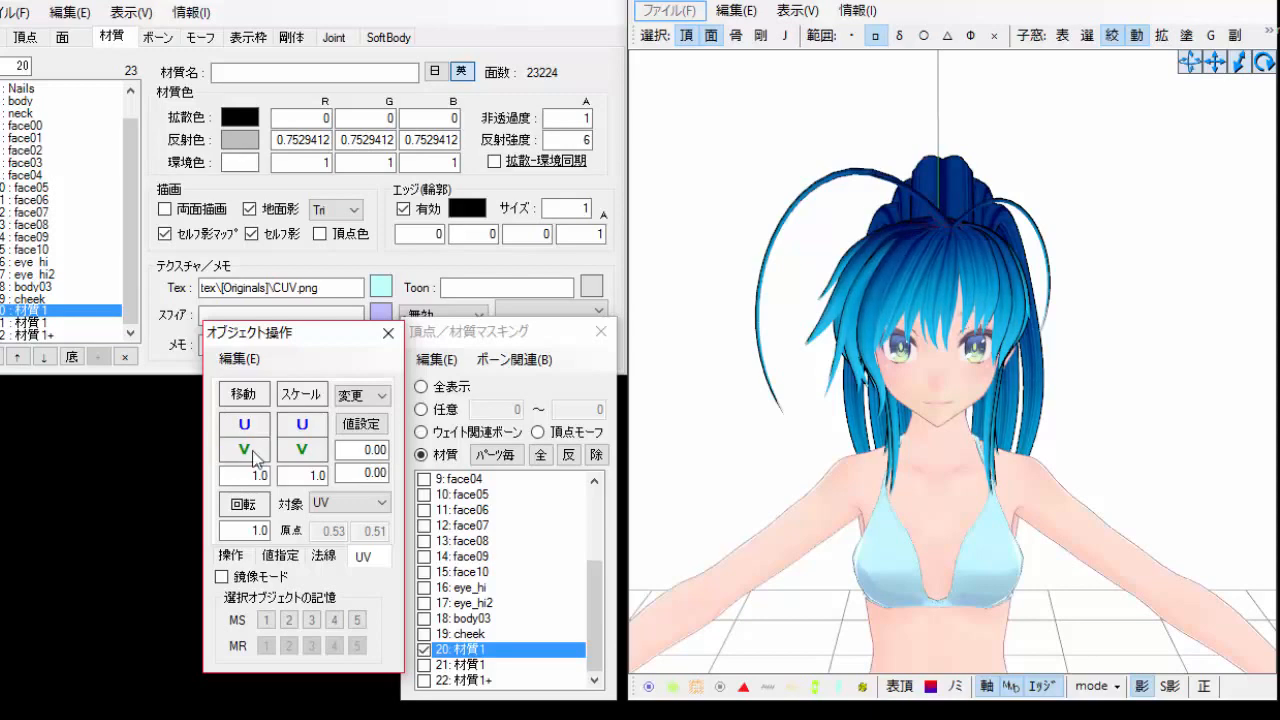
Start creating a new vertex/UV morph from the morph list below the cabello roj morph.
left_click(815, 345)
right_click_drag(815, 345, 783, 346)
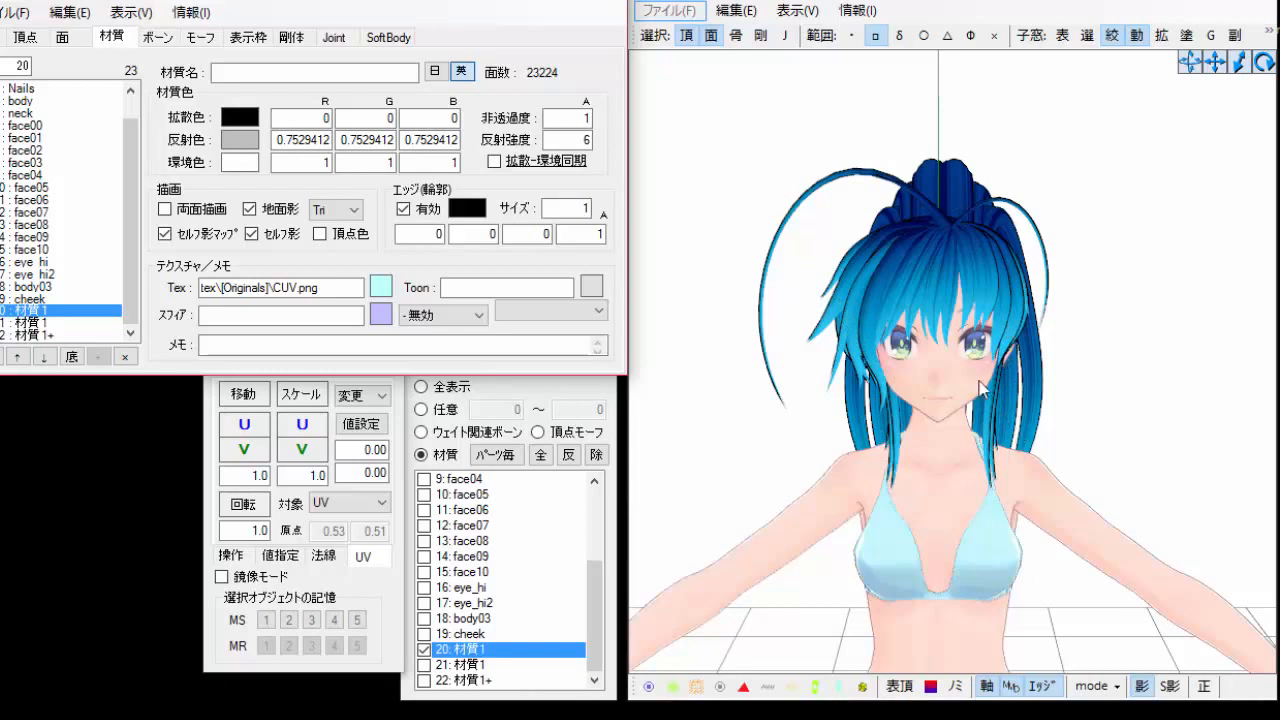
left_click(205, 40)
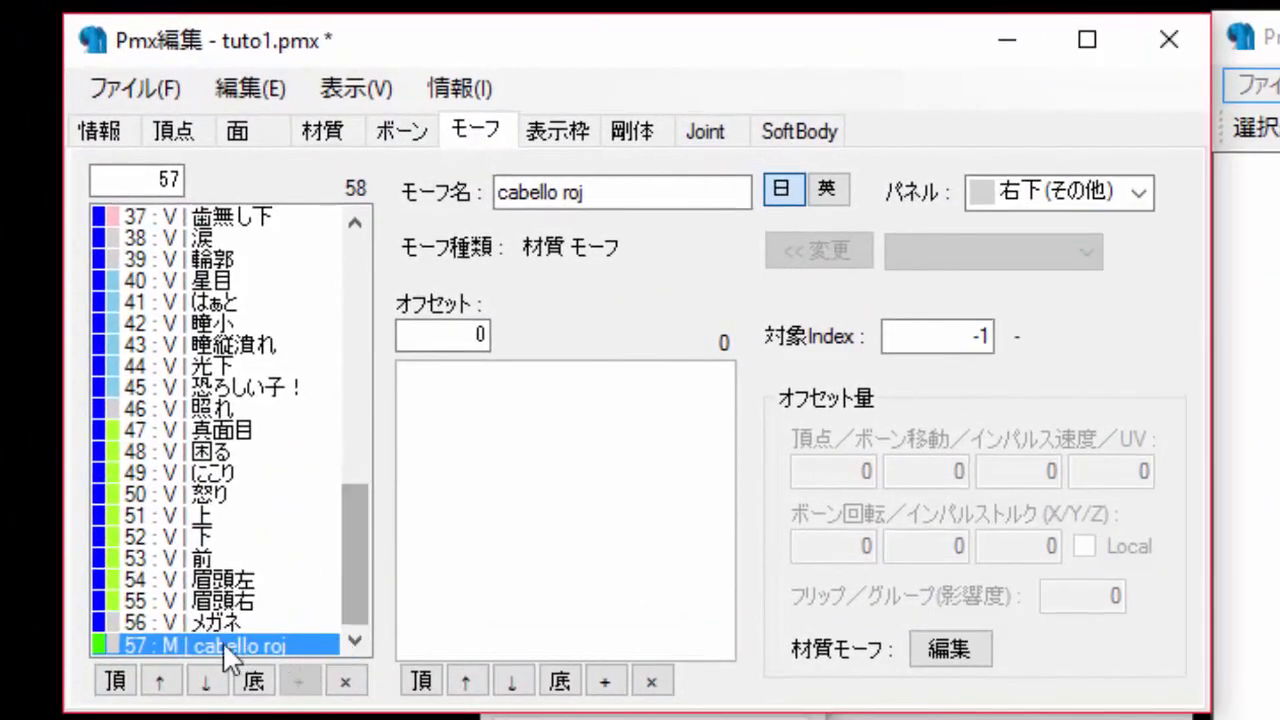
right_click(303, 645)
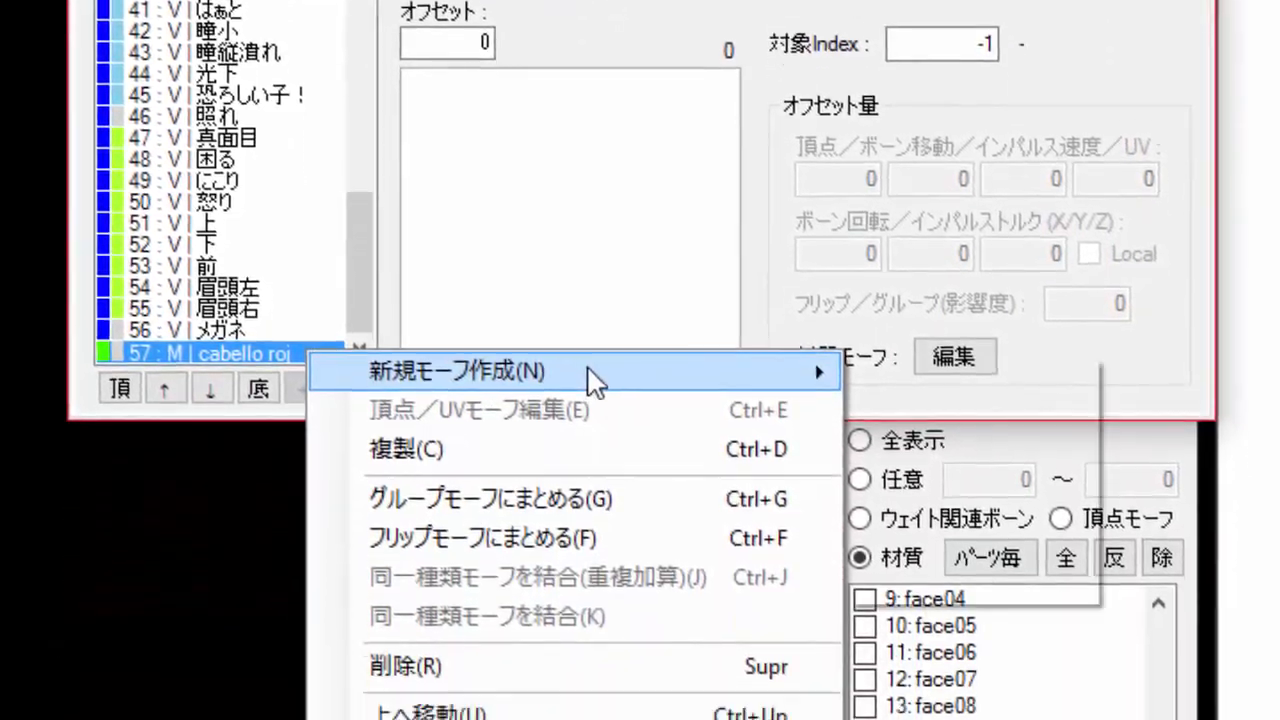
mouse_move(595, 378)
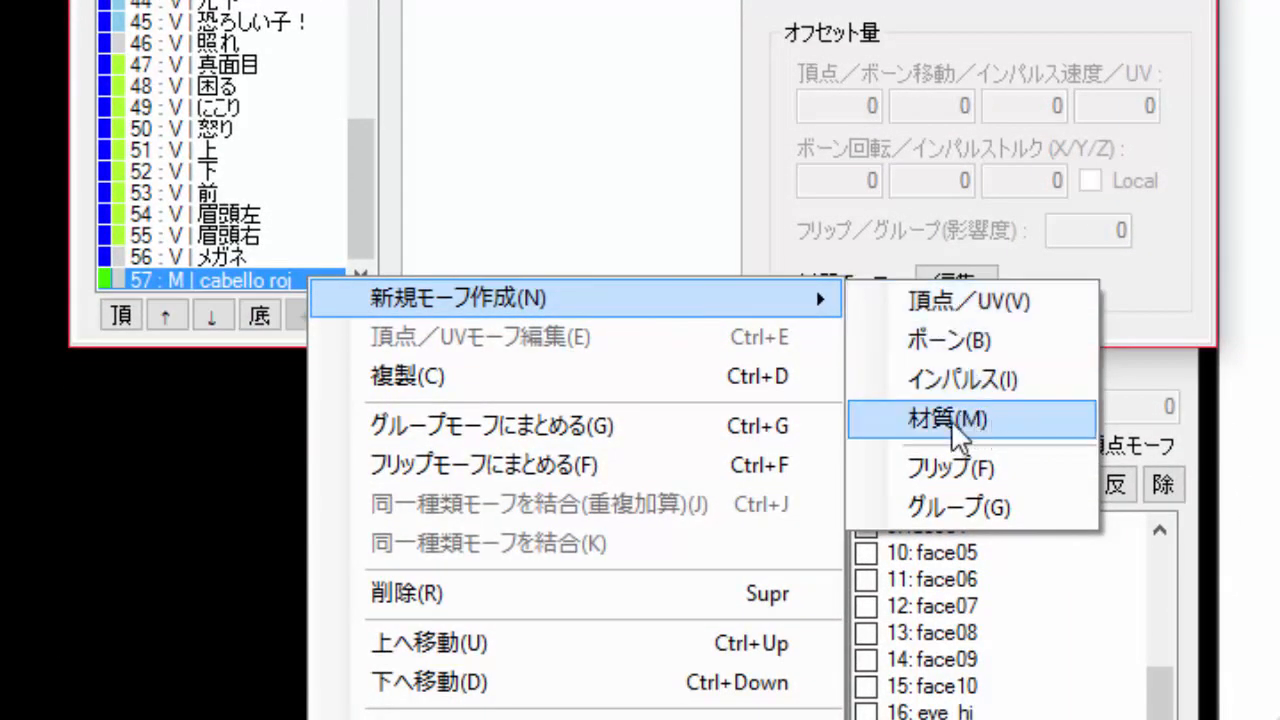
left_click(1008, 302)
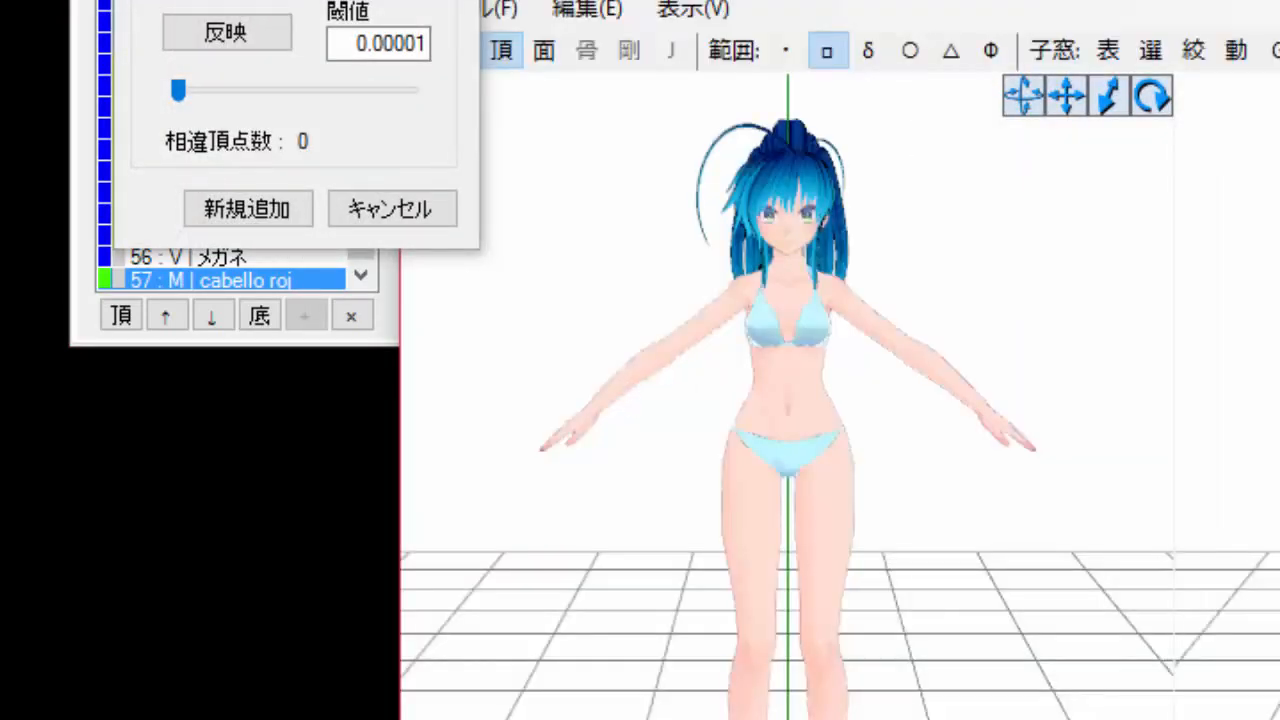
left_click_drag(700, 0, 883, 0)
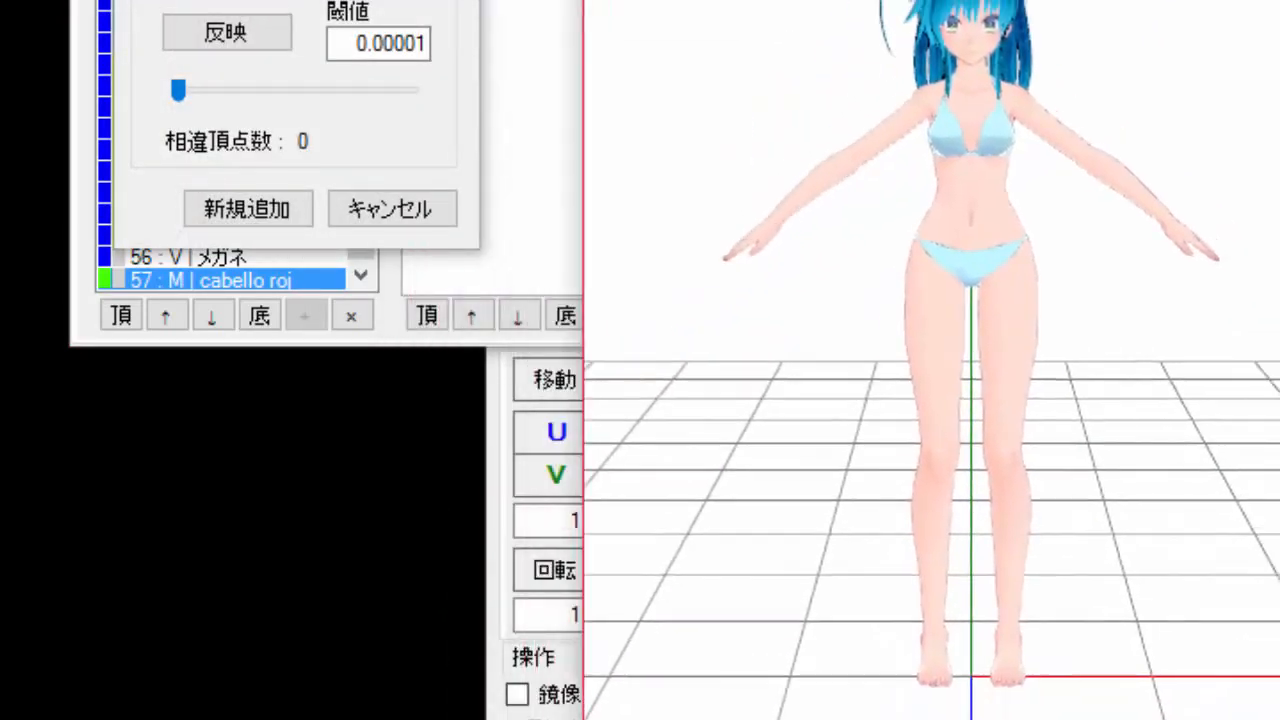
Name the new morph CabelloUV and set its morph type to UV.
left_click_drag(297, 0, 324, 123)
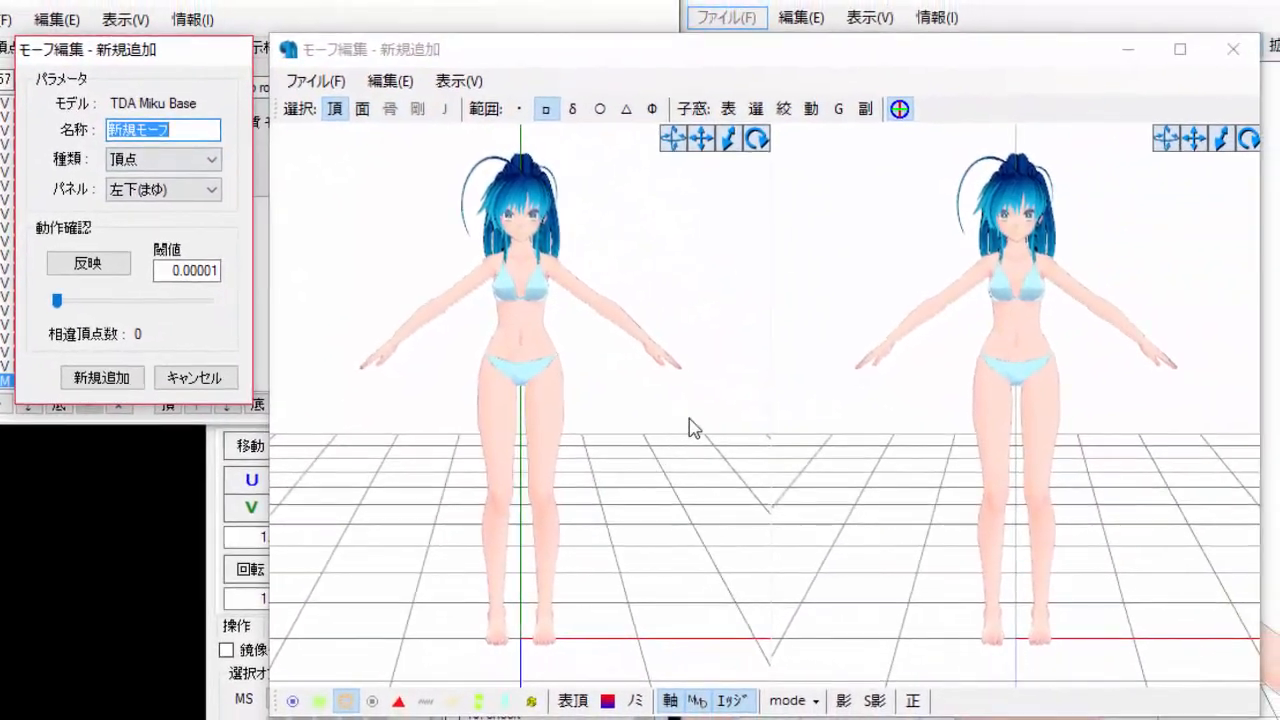
scroll(882, 370, "up", 6)
middle_click_drag(856, 347, 852, 391)
scroll(858, 399, "up", 5)
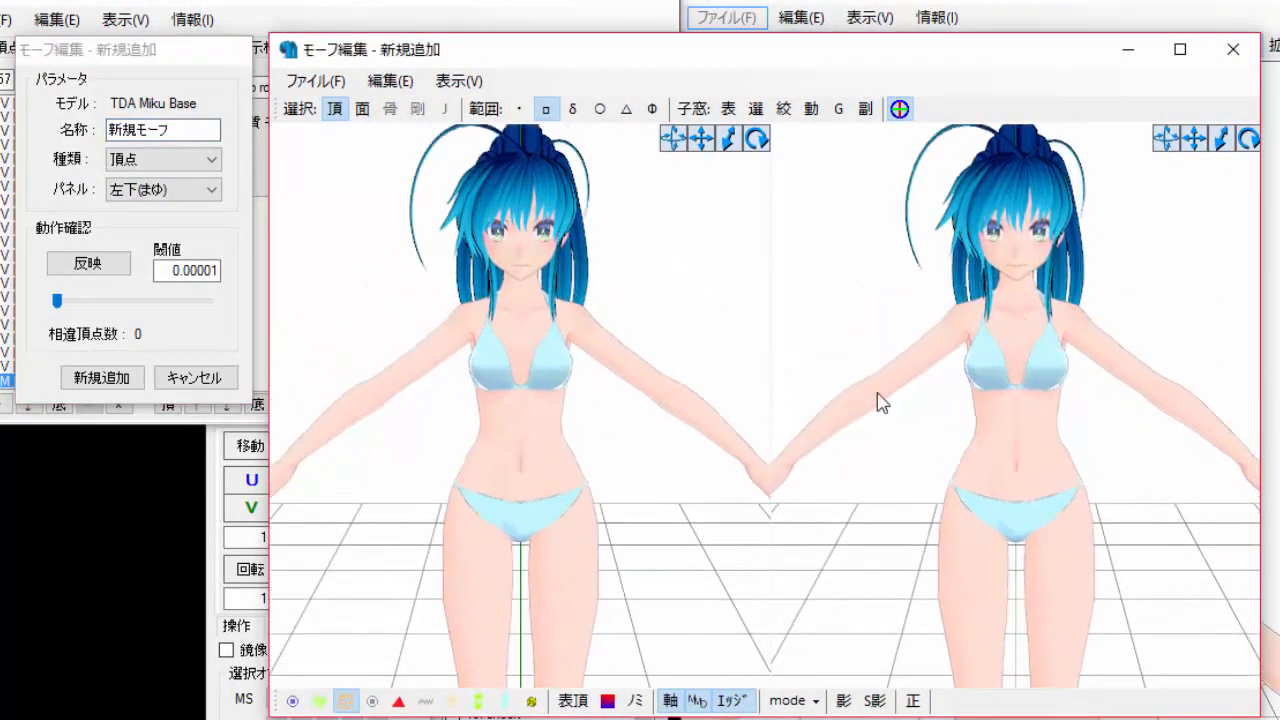
scroll(693, 416, "up", 2)
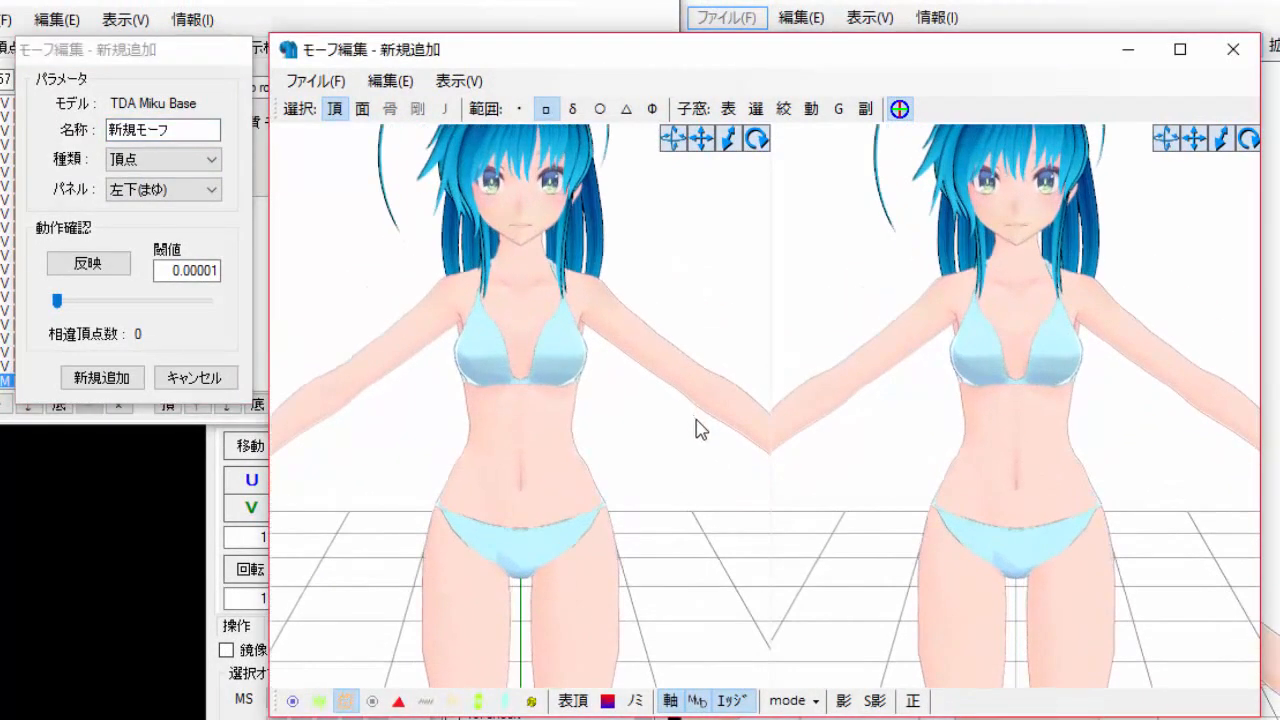
middle_click_drag(697, 428, 692, 460)
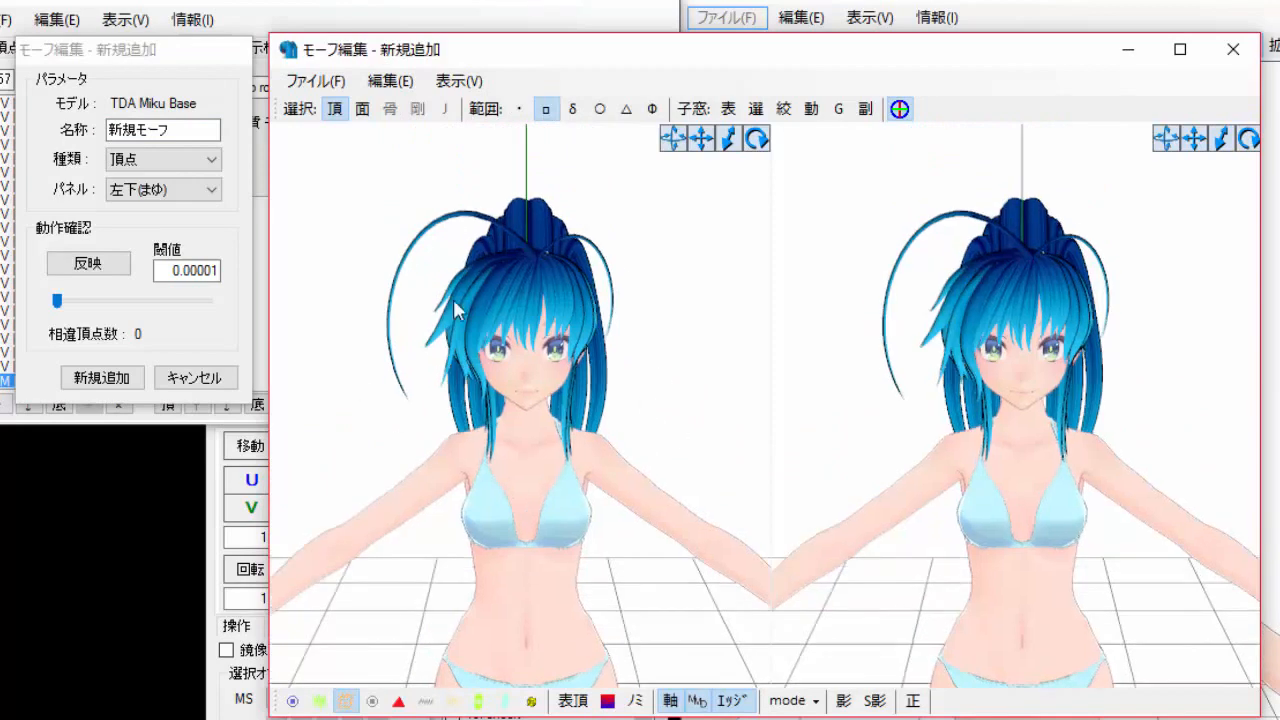
scroll(531, 463, "up", 2)
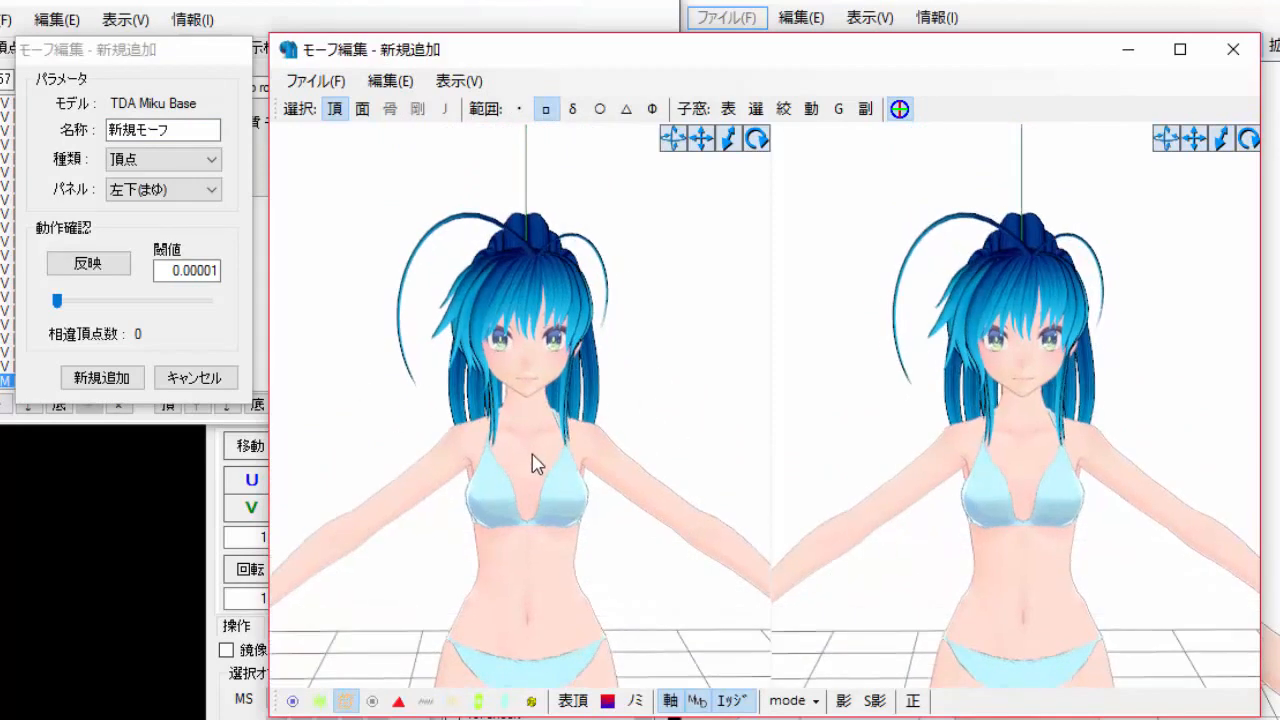
scroll(532, 452, "up", 2)
middle_click_drag(533, 432, 531, 447)
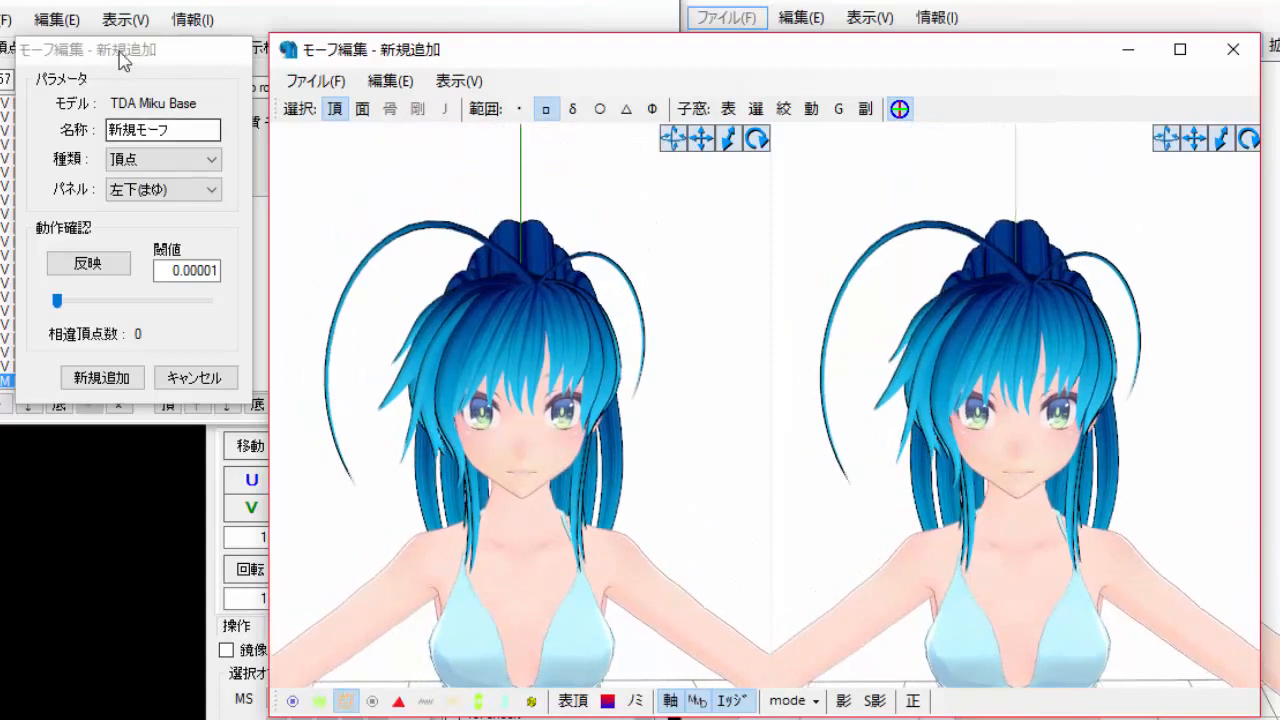
left_click(170, 70)
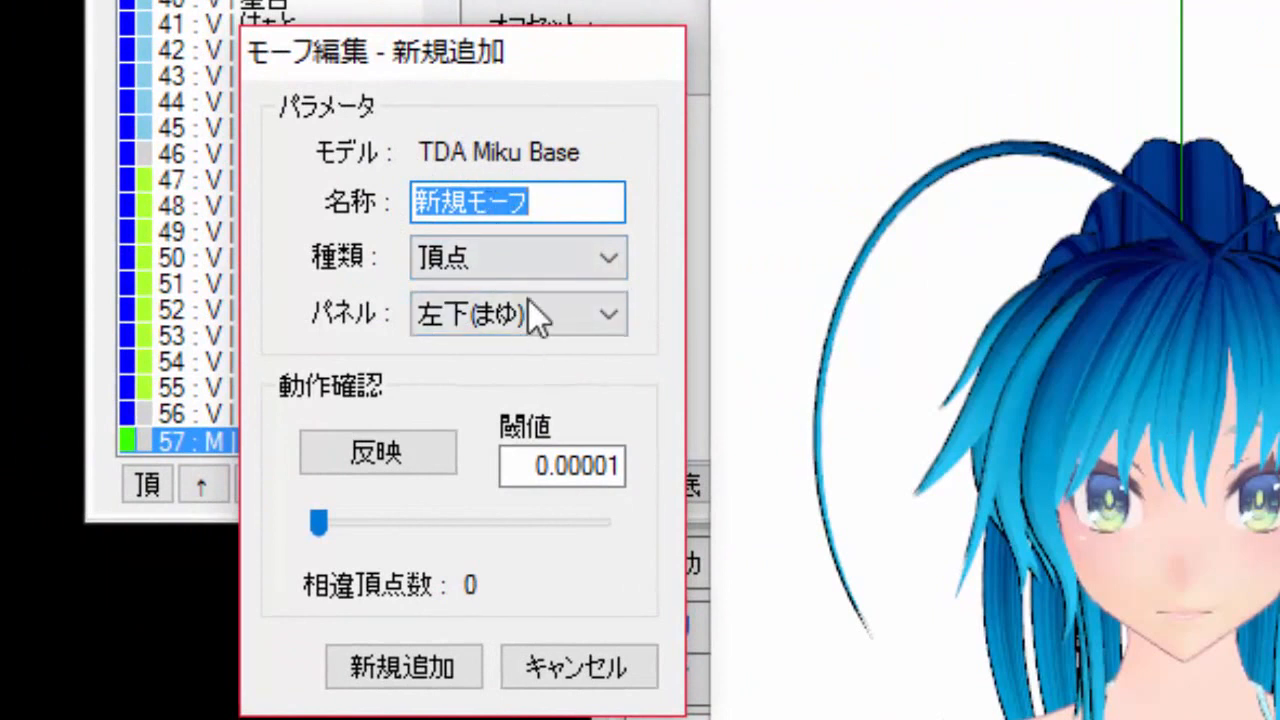
left_click(551, 193)
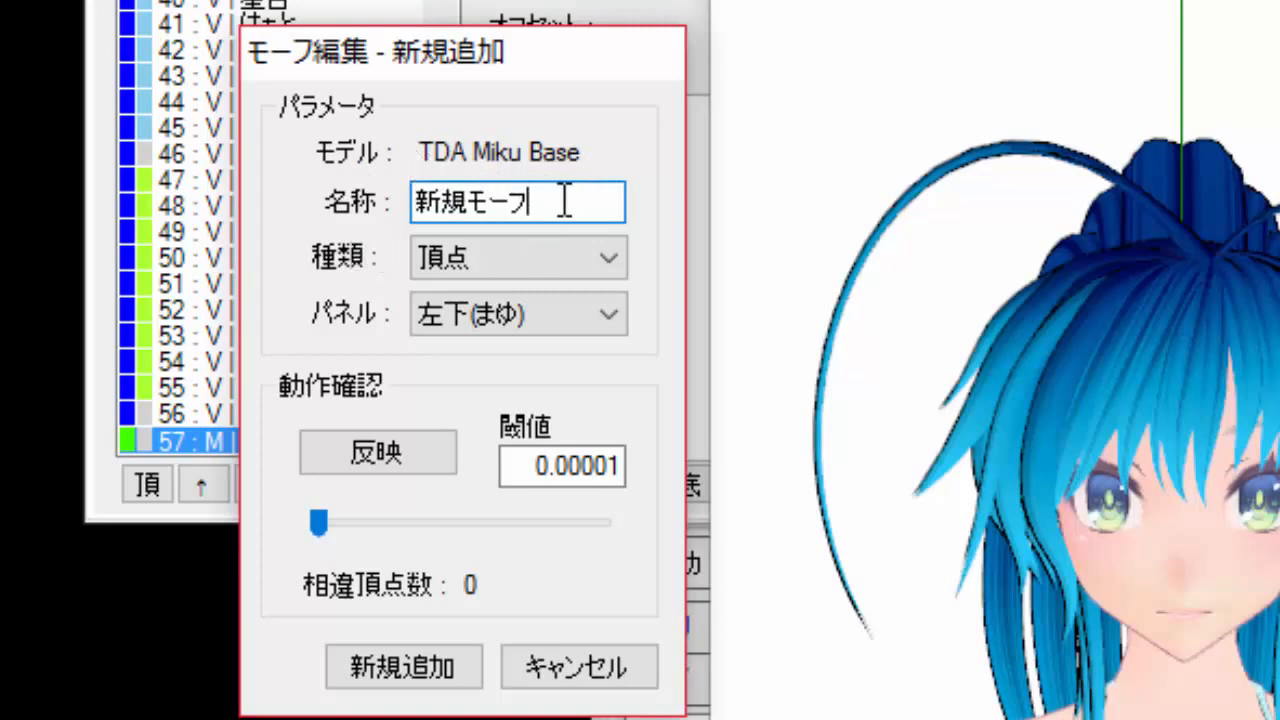
left_click_drag(565, 201, 380, 213)
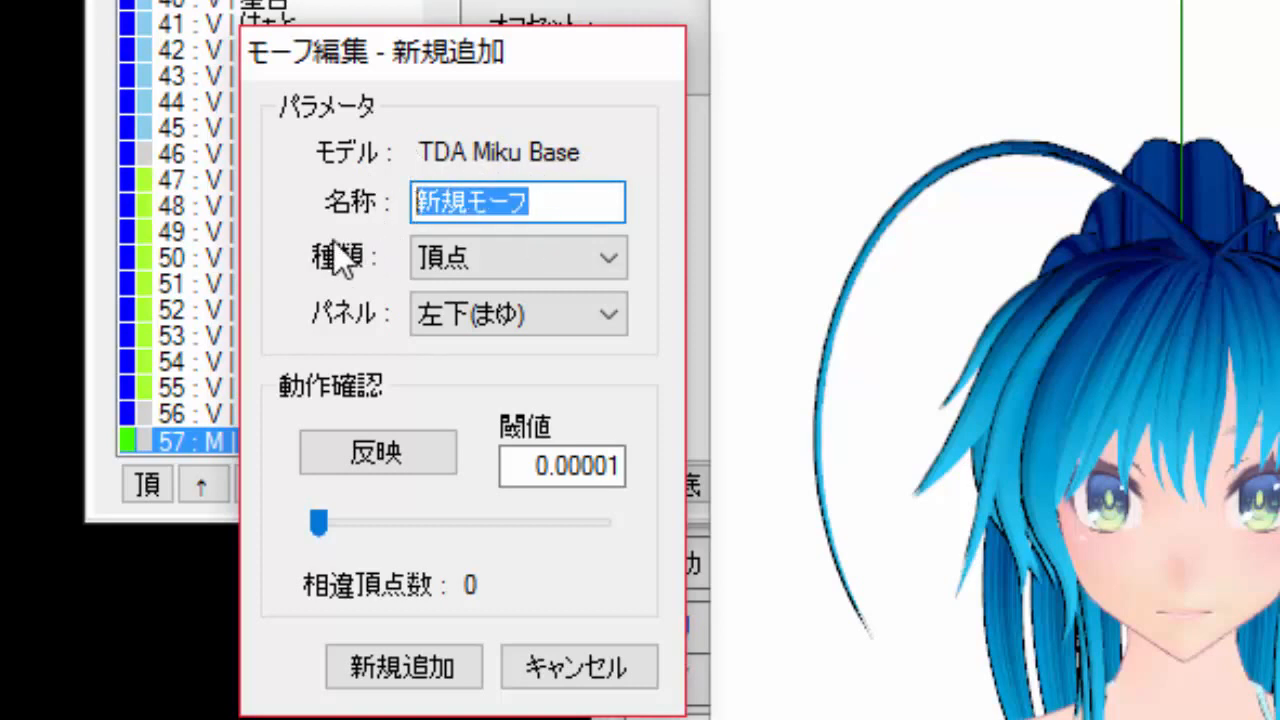
type("Cabello")
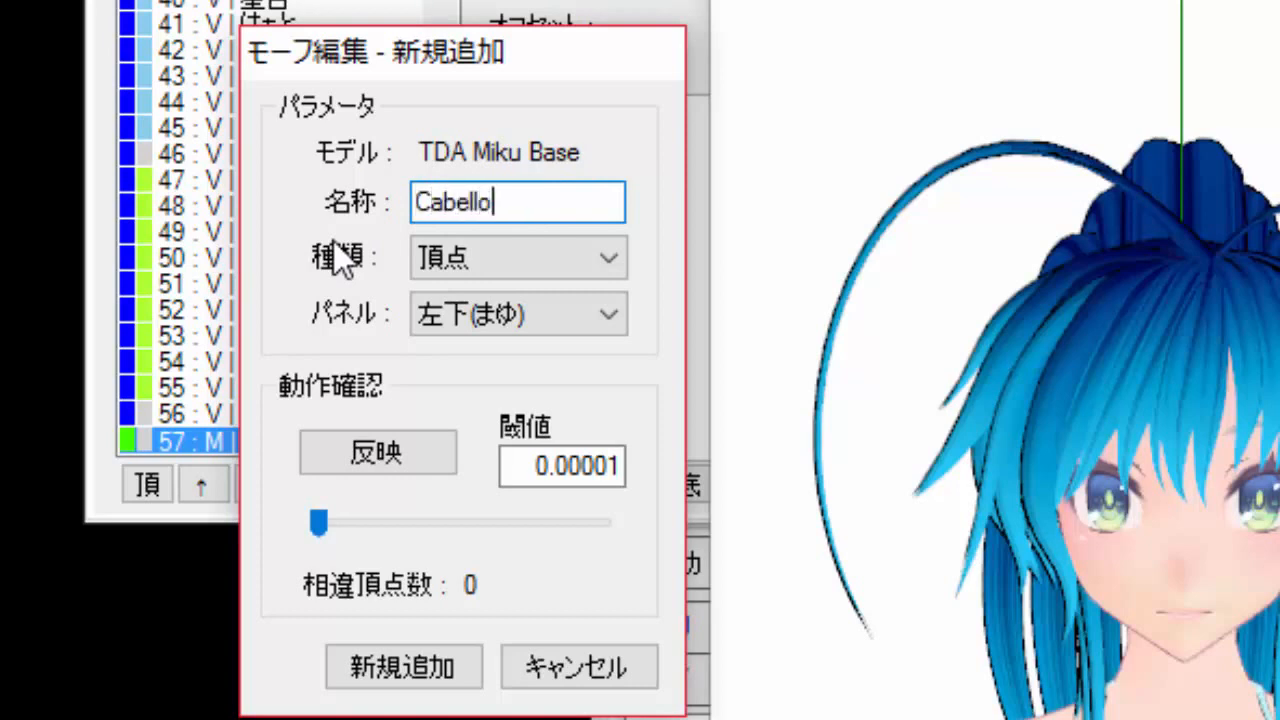
type("UV")
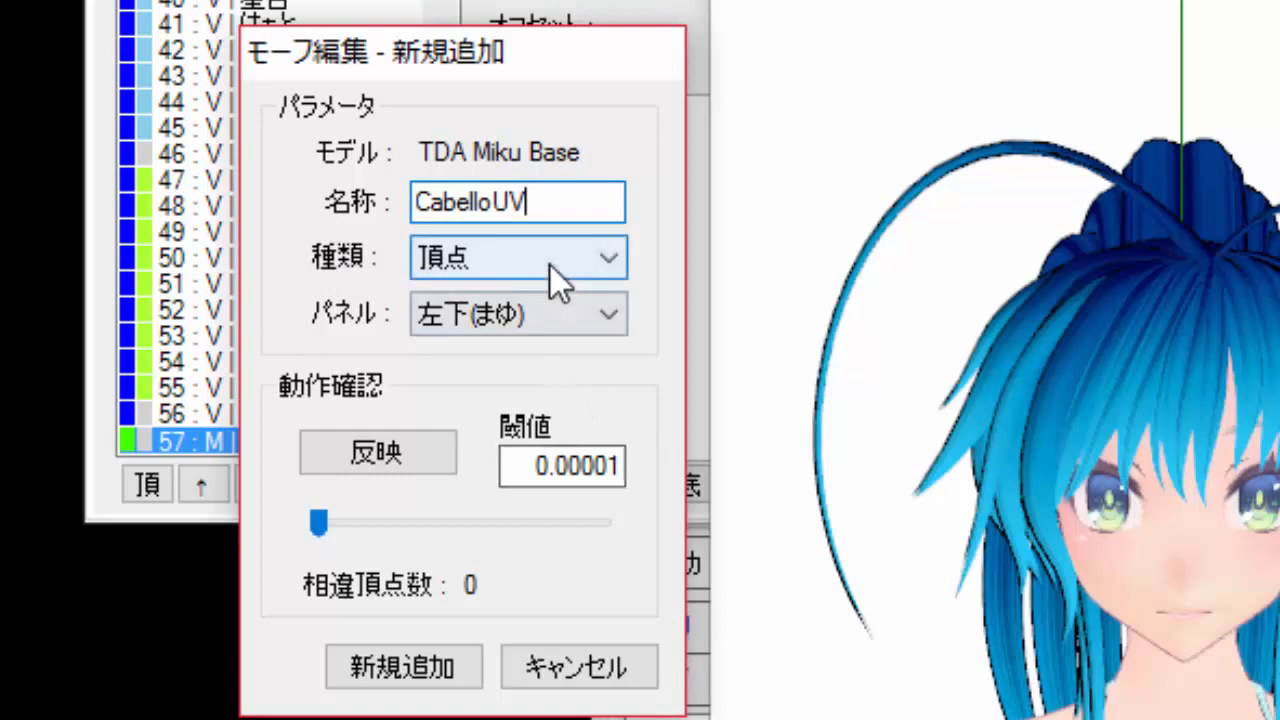
left_click(483, 257)
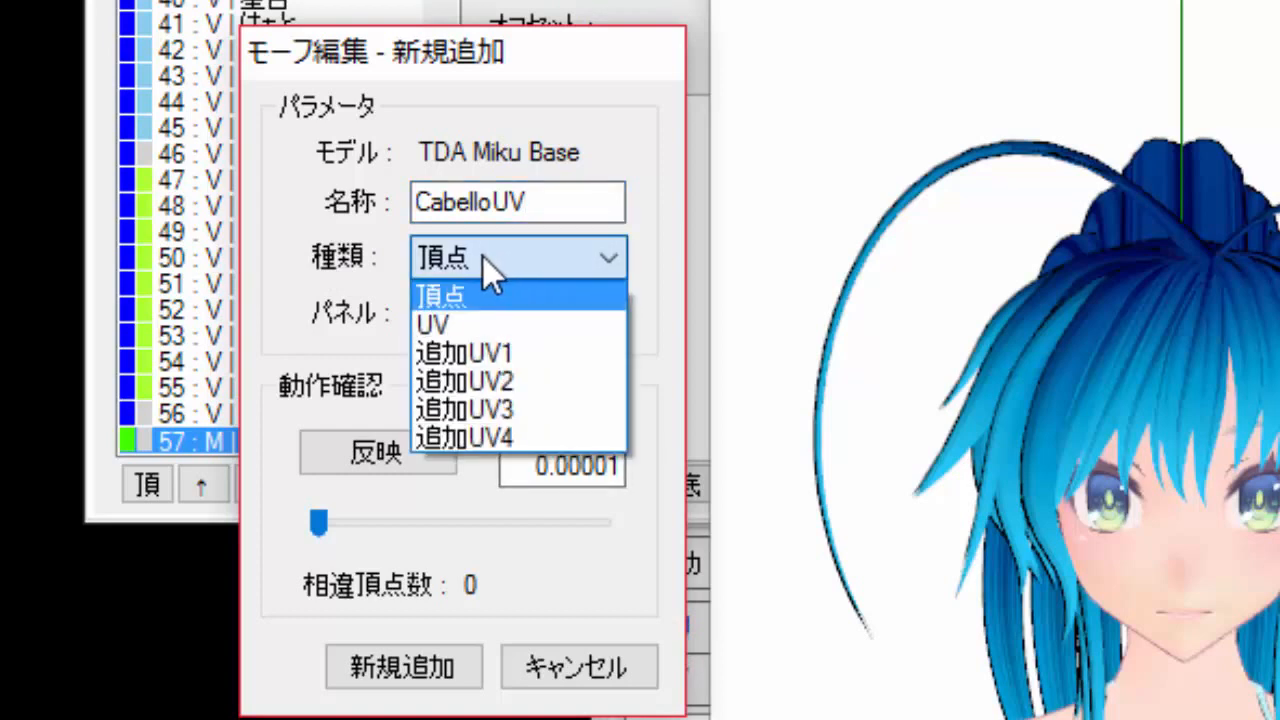
left_click(449, 327)
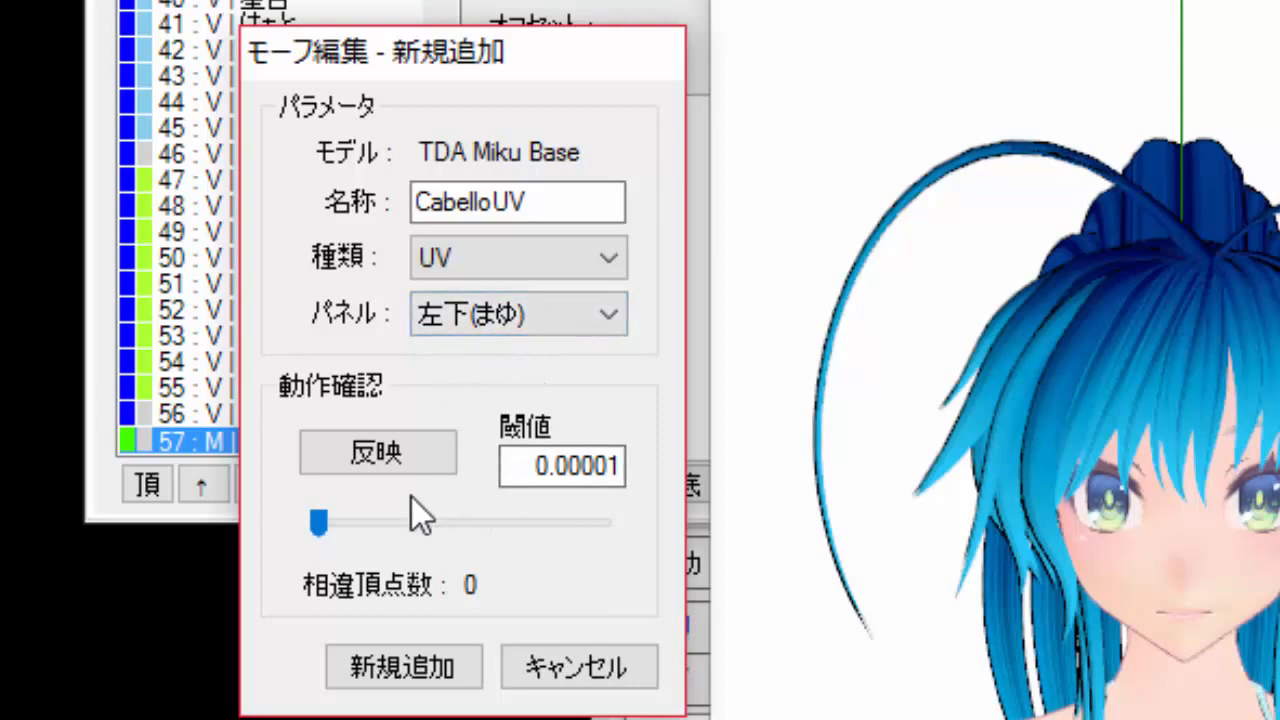
Mask the morph editor's viewer so only material 20: 材質1 (the hair) is shown.
left_click(1014, 614)
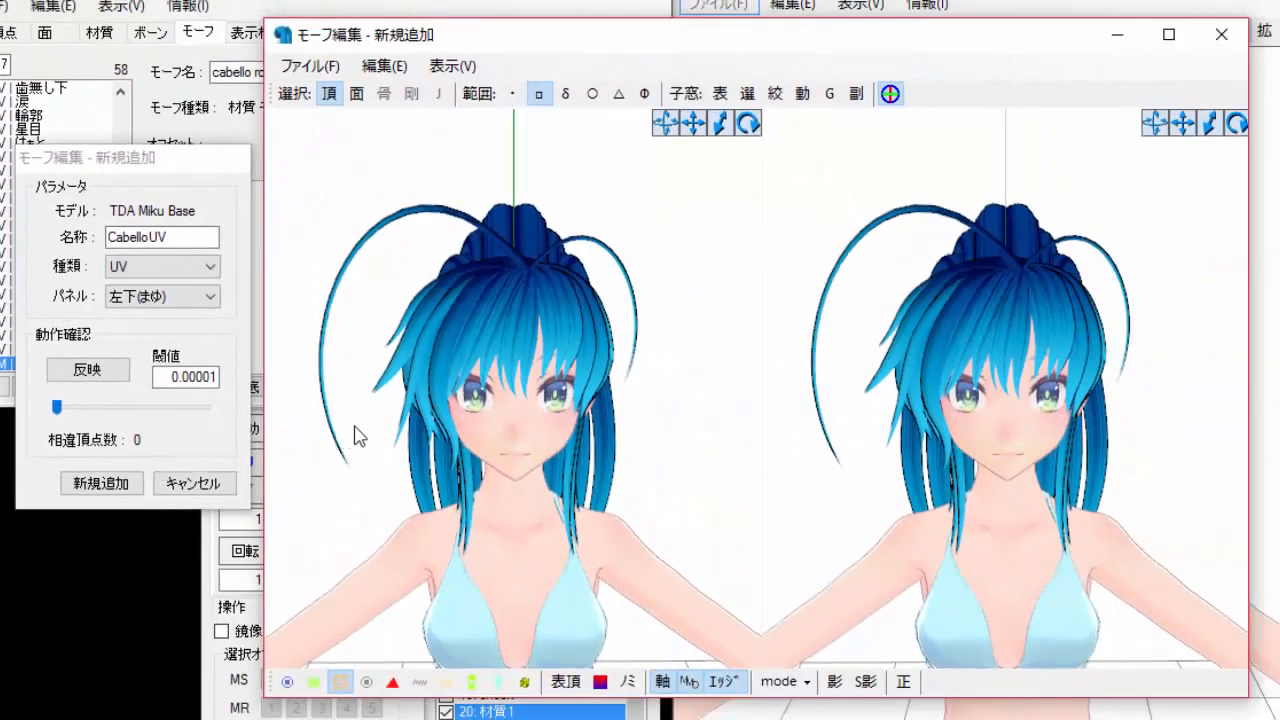
left_click(775, 97)
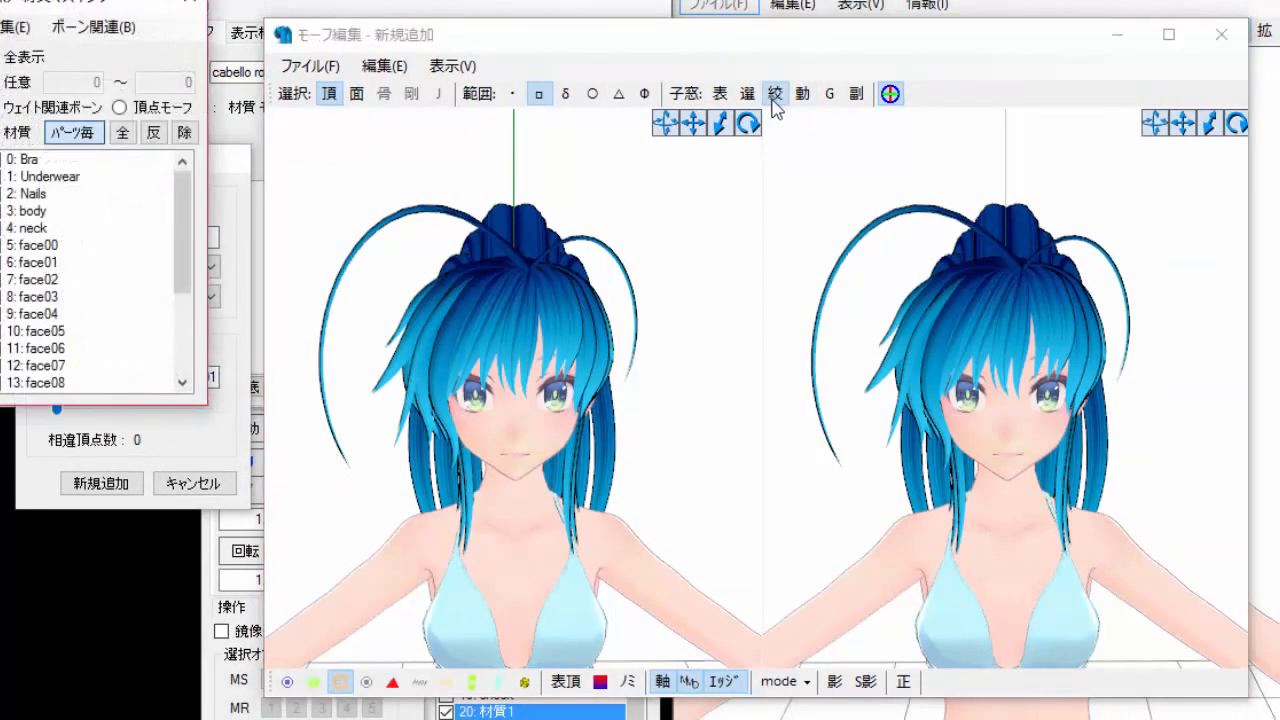
left_click_drag(160, 6, 204, 96)
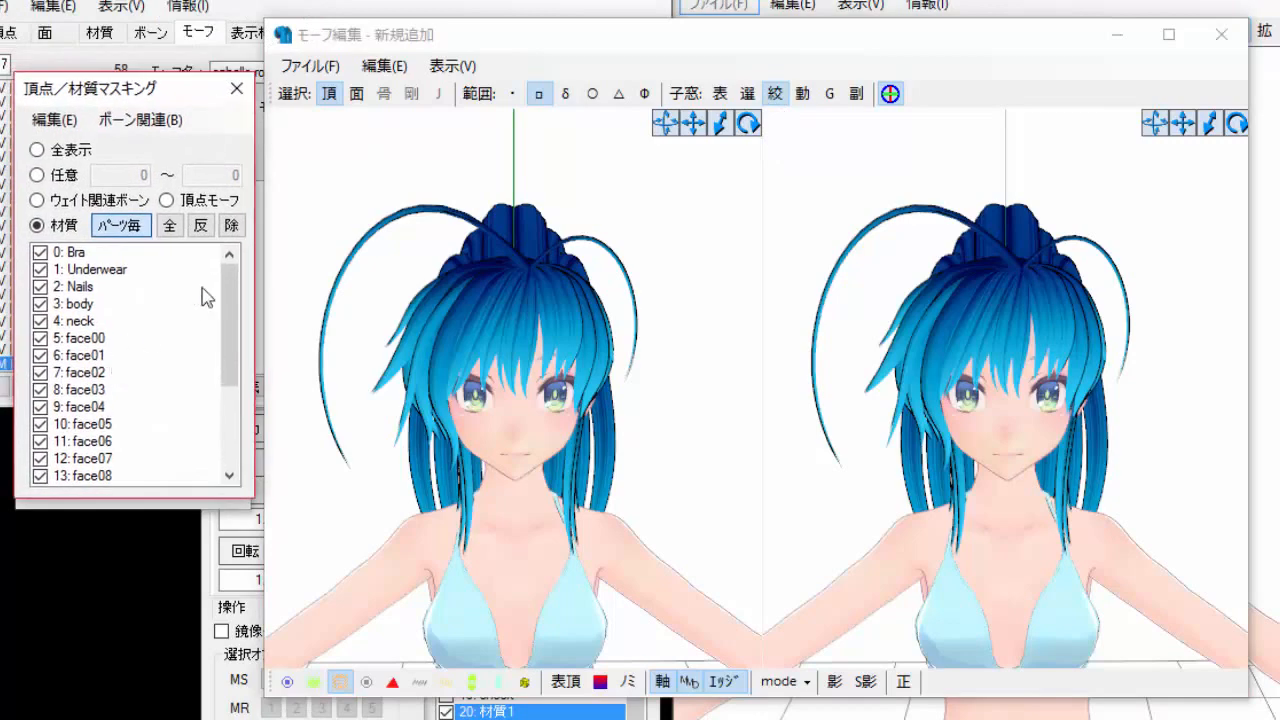
left_click(132, 304)
right_click(132, 304)
left_click(180, 570)
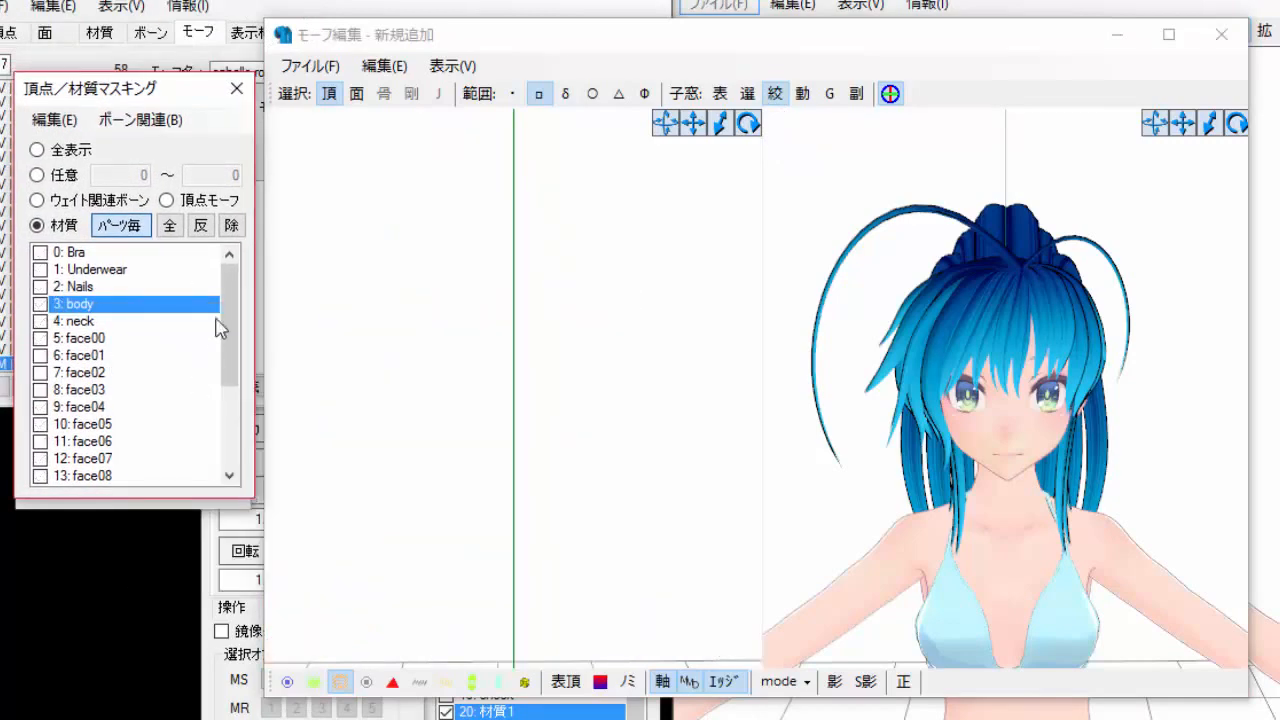
scroll(240, 423, "down", 3)
left_click(80, 442)
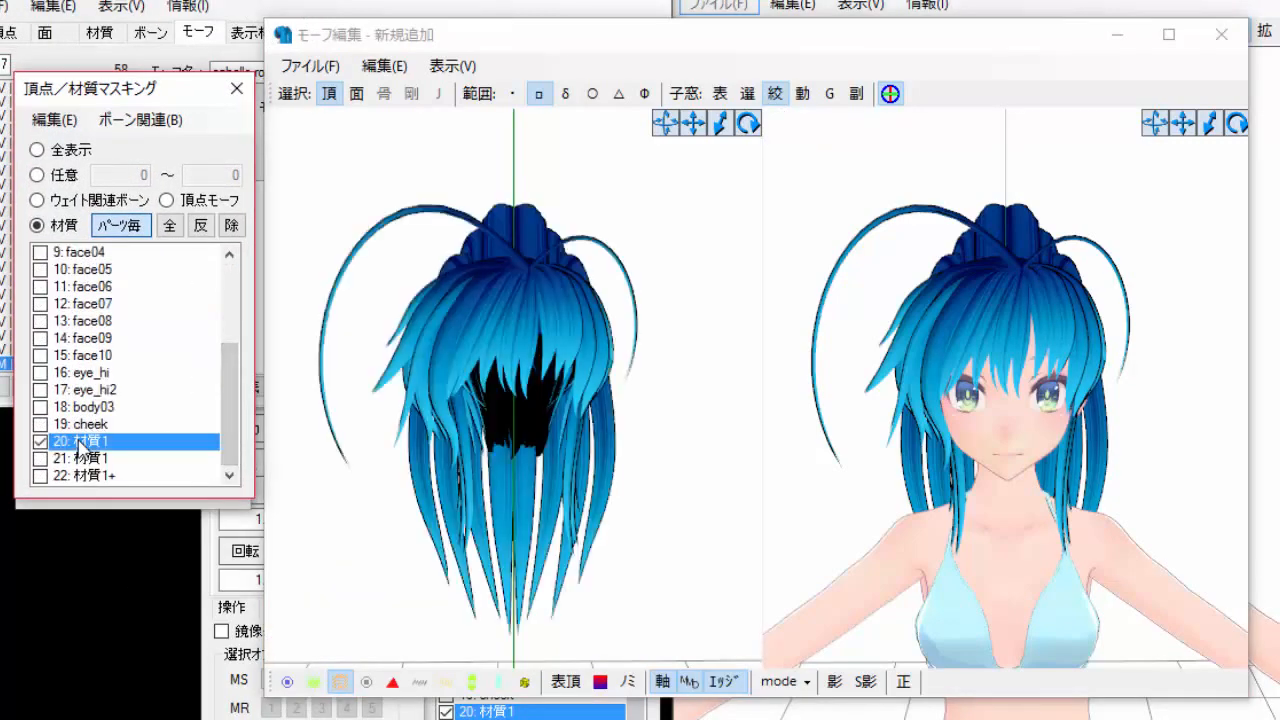
left_click(236, 88)
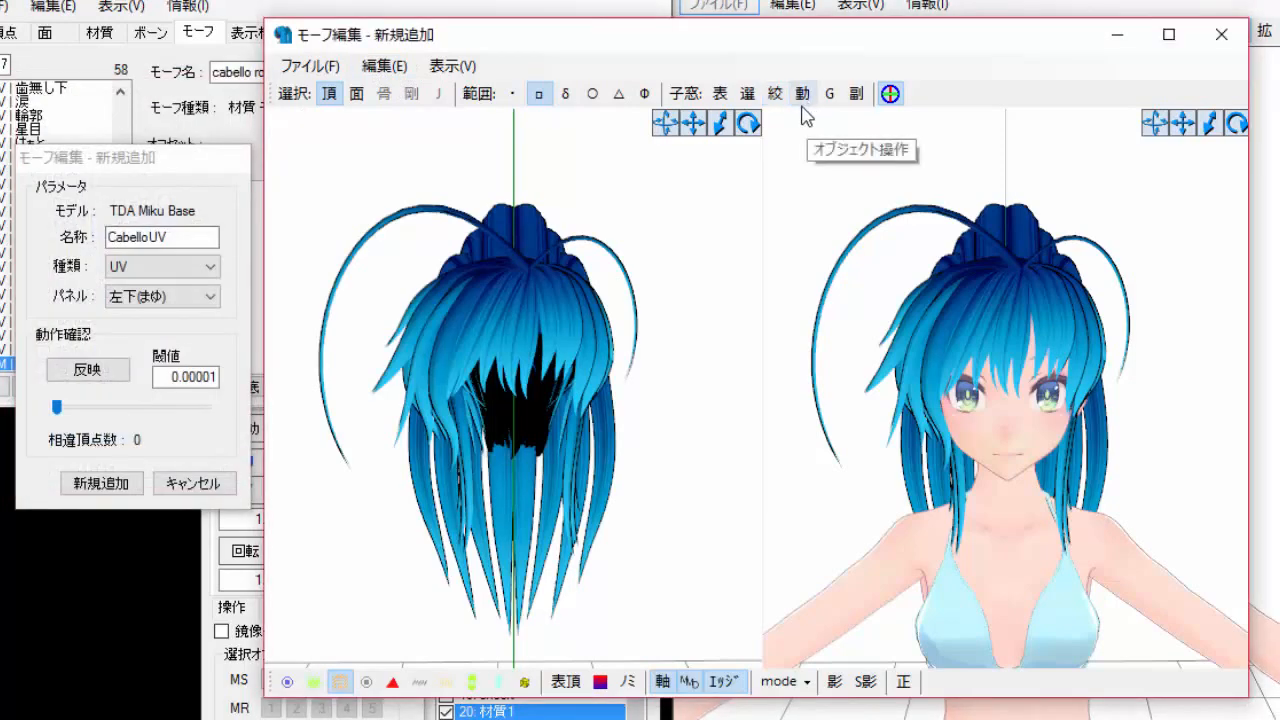
Box-select all hair faces in the morph viewer and shift their UVs along V in Object Operation so the hair turns red.
left_click(806, 100)
left_click_drag(128, 32, 172, 337)
left_click(336, 114)
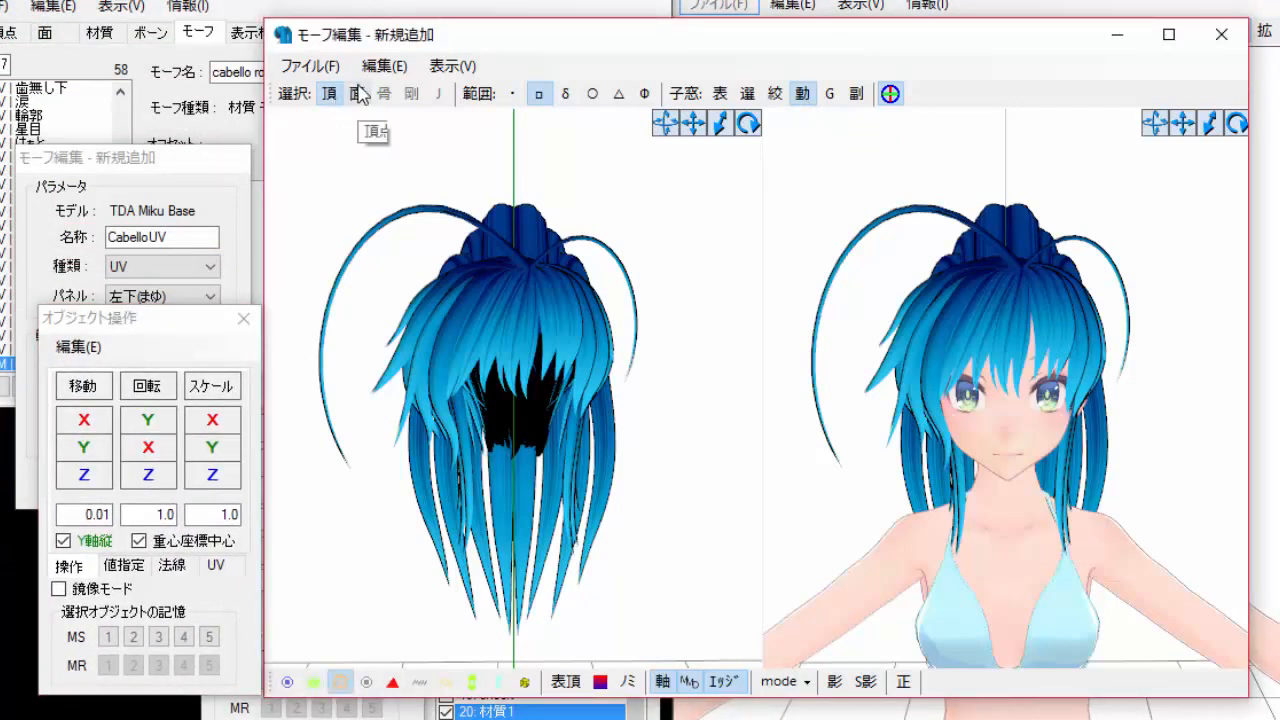
left_click(358, 95)
left_click_drag(300, 163, 752, 686)
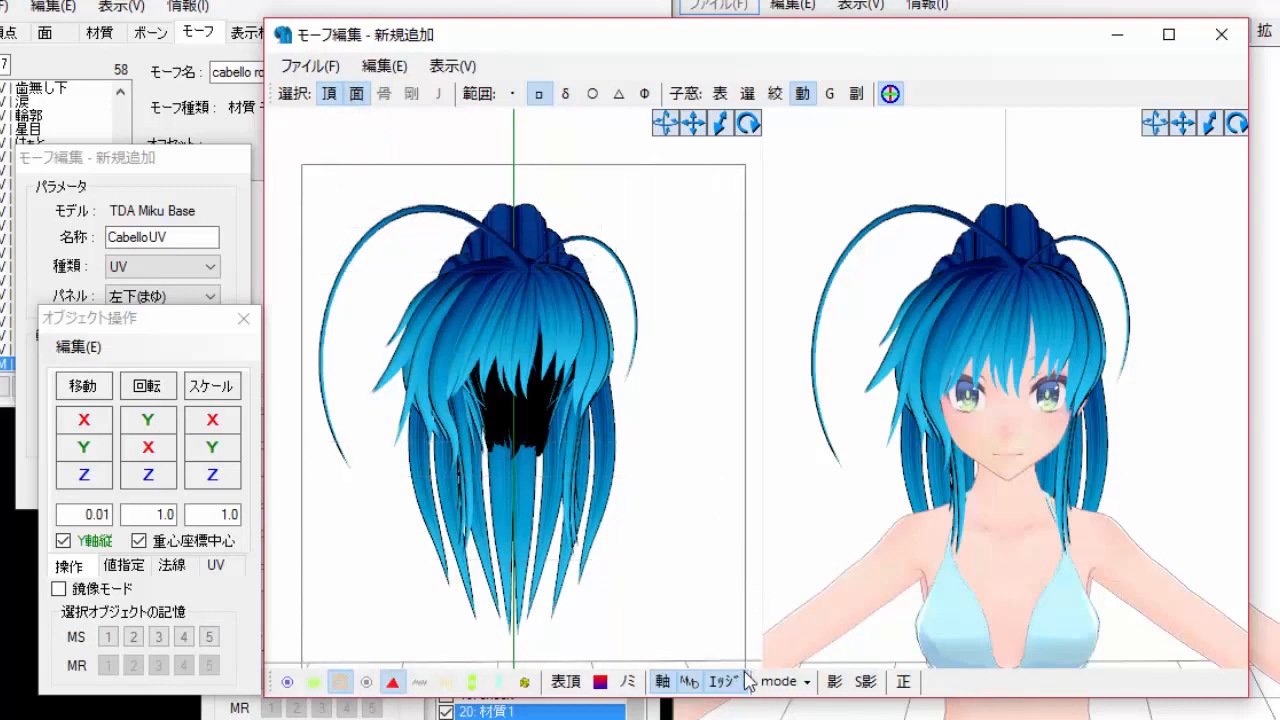
left_click(338, 686)
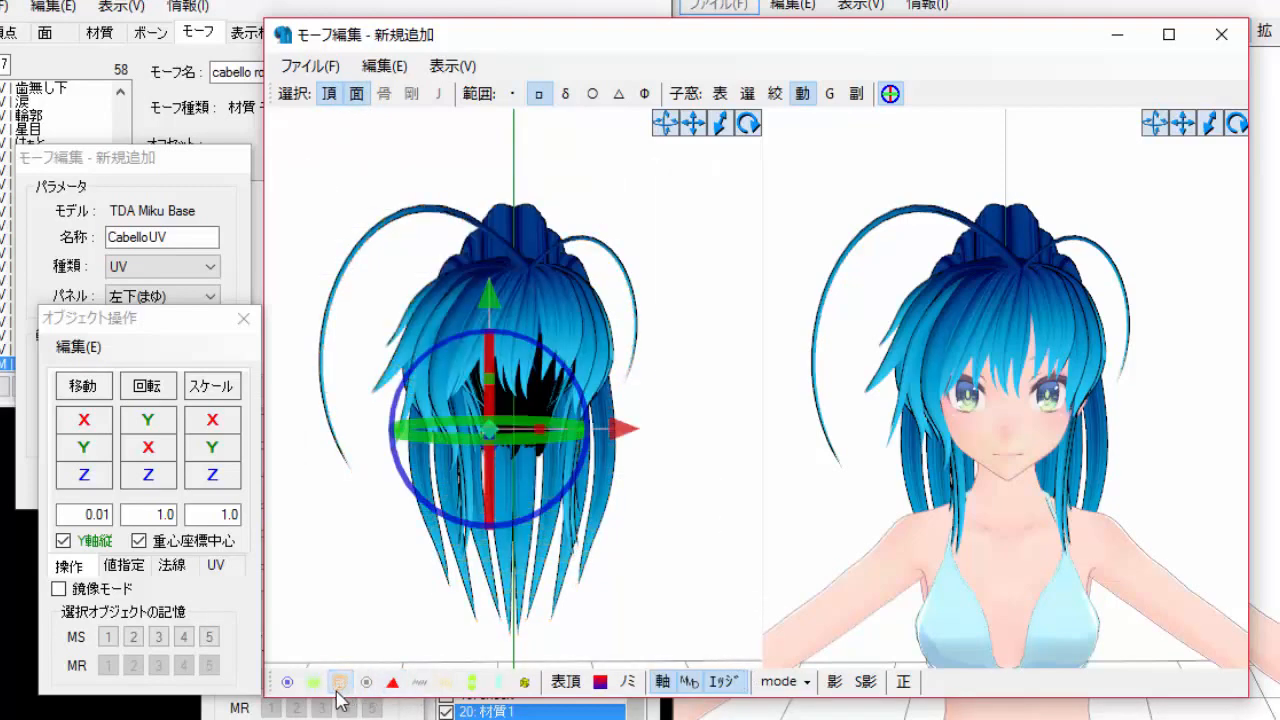
left_click(891, 94)
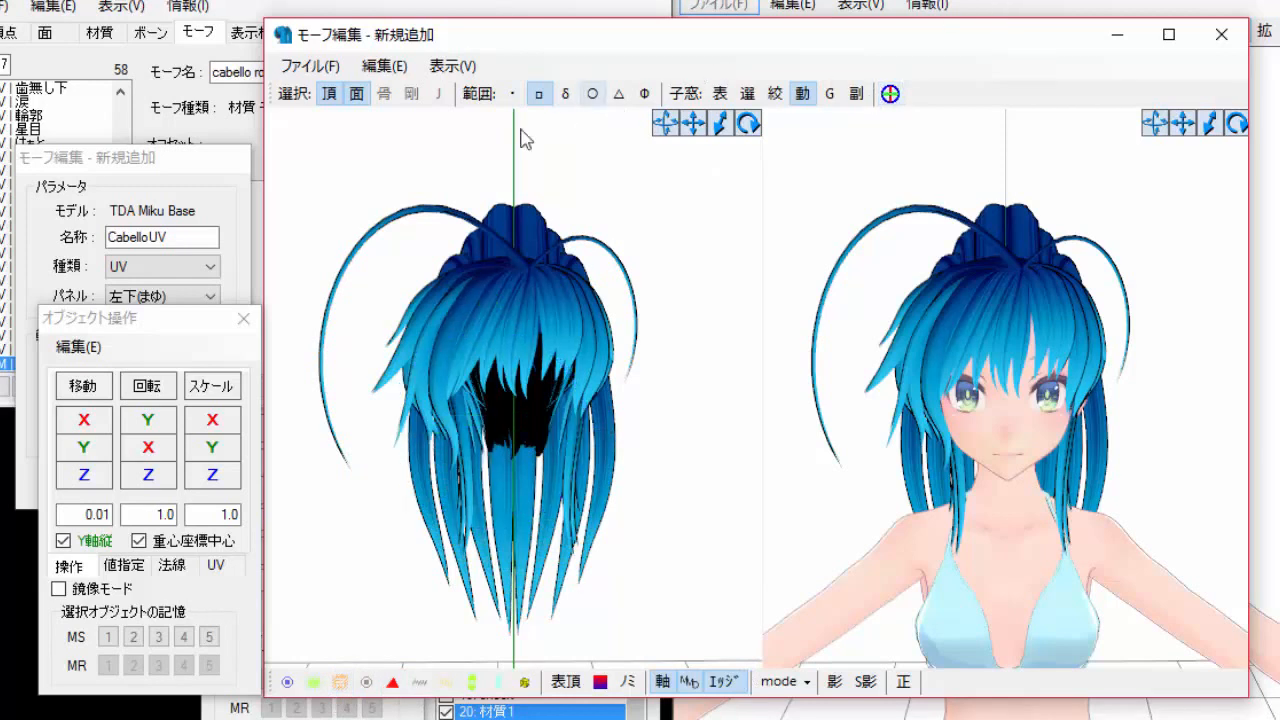
left_click(216, 566)
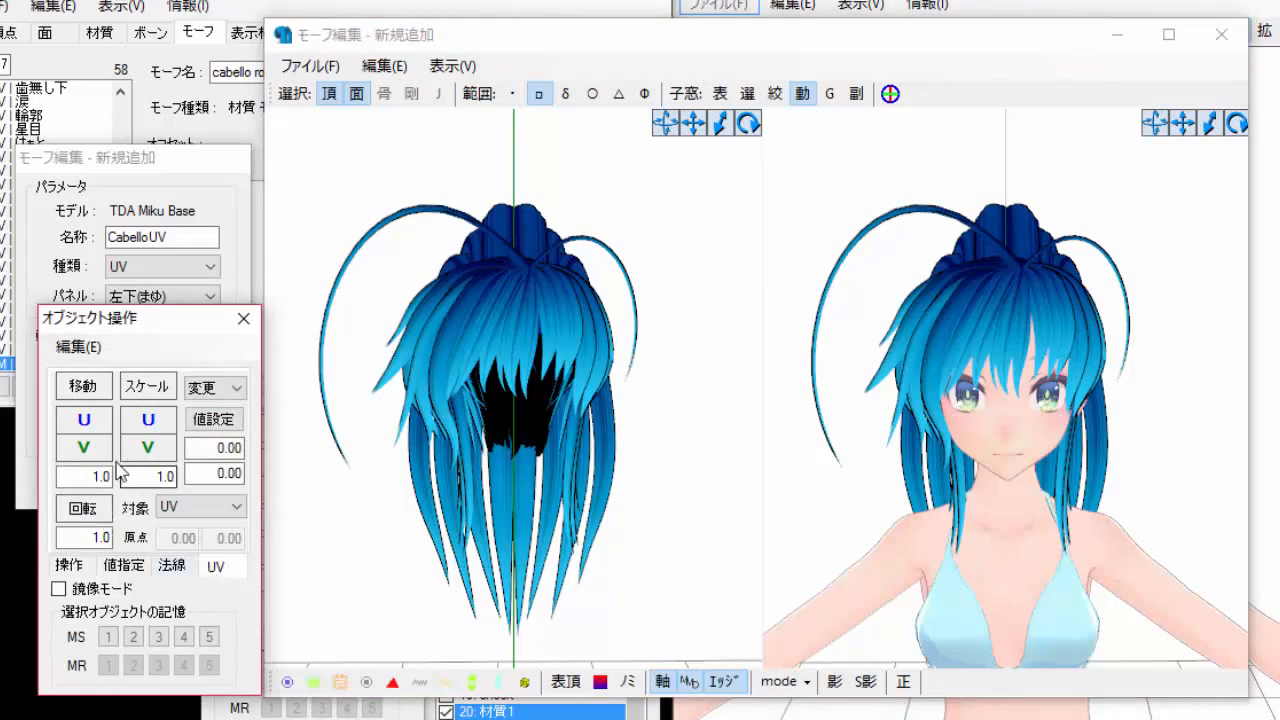
left_click(84, 447)
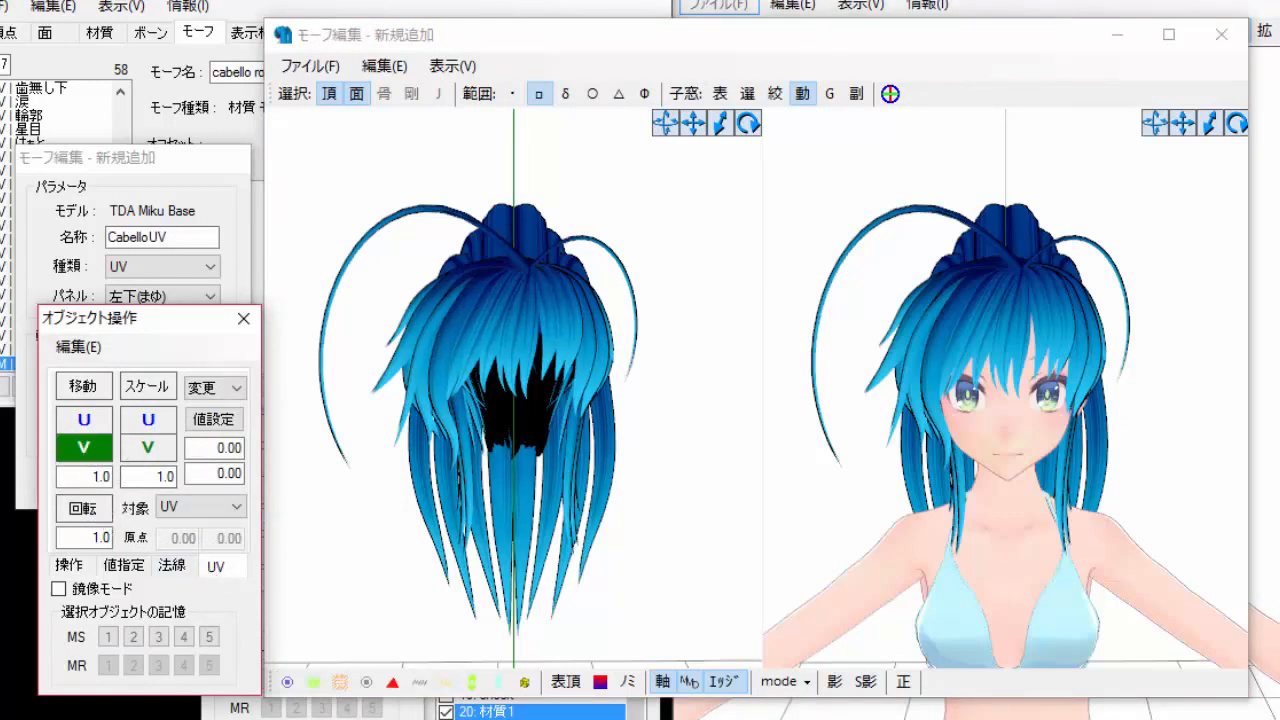
left_click_drag(84, 447, 84, 378)
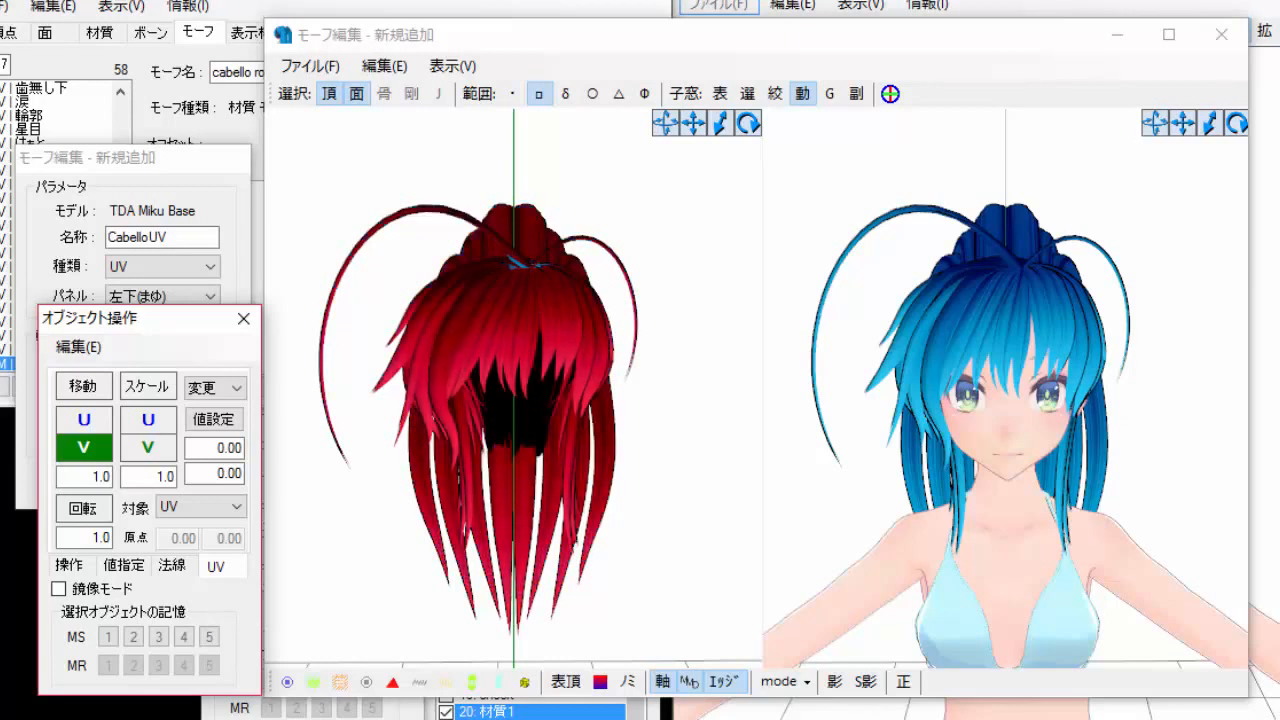
left_click_drag(84, 380, 84, 386)
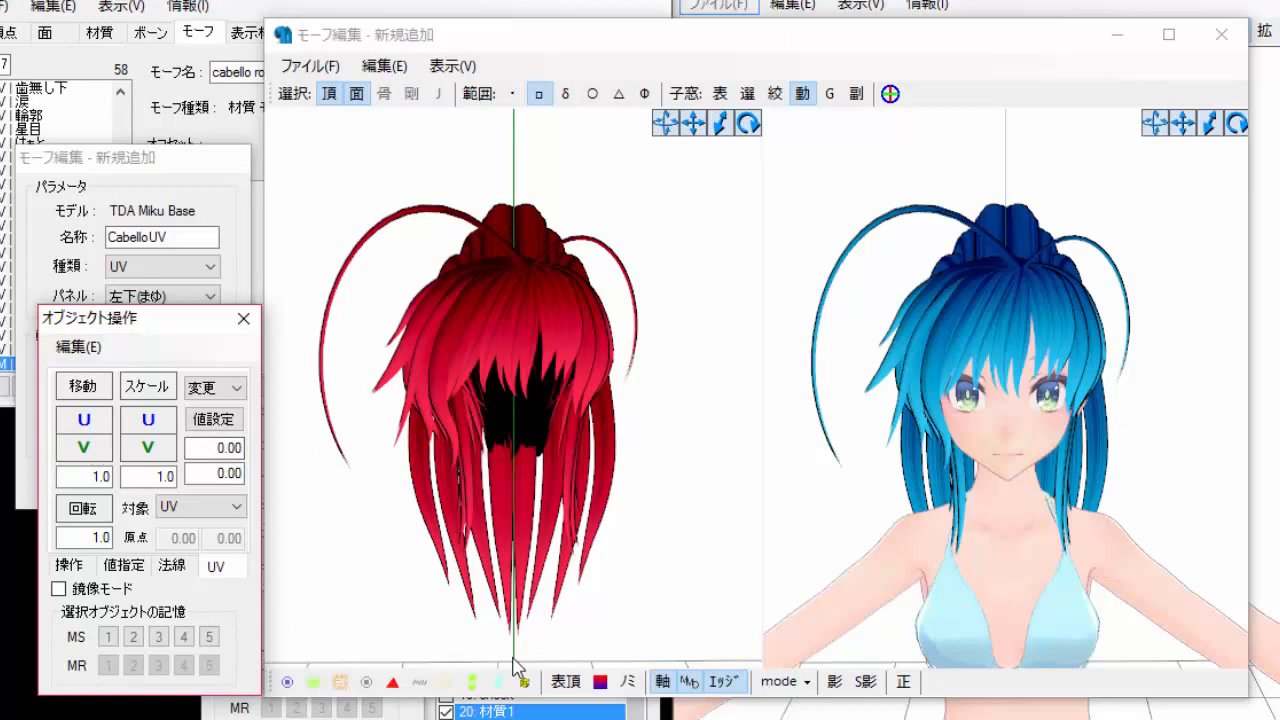
Capture the UV differences into the morph and test its strength slider.
left_click(198, 160)
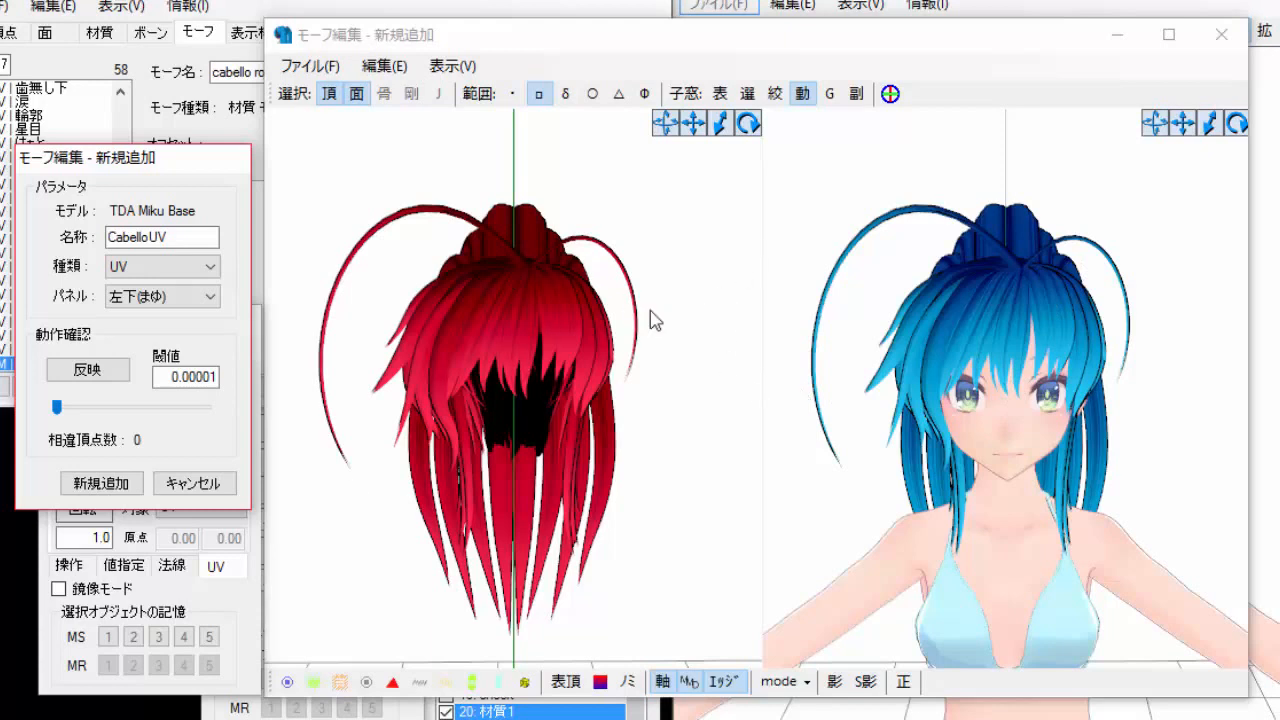
left_click(102, 372)
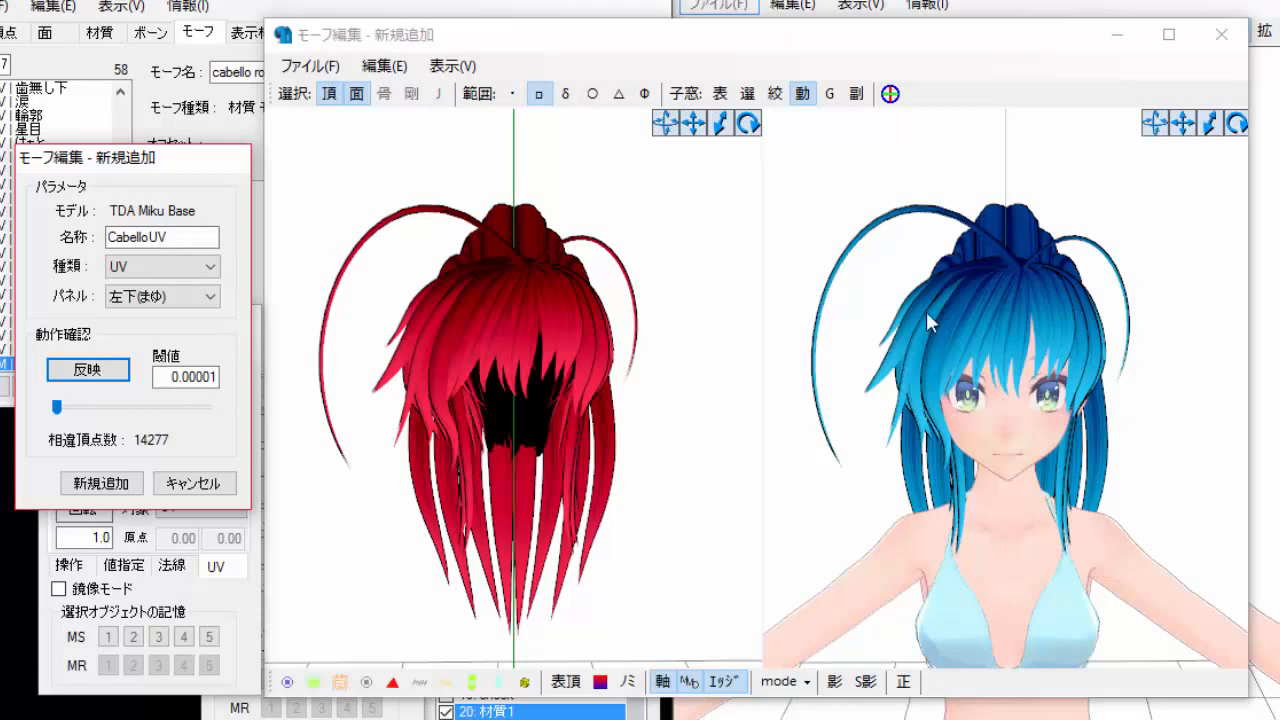
left_click(57, 409)
mouse_move(57, 410)
left_mouse_down()
mouse_move(219, 411)
mouse_move(44, 418)
left_mouse_up()
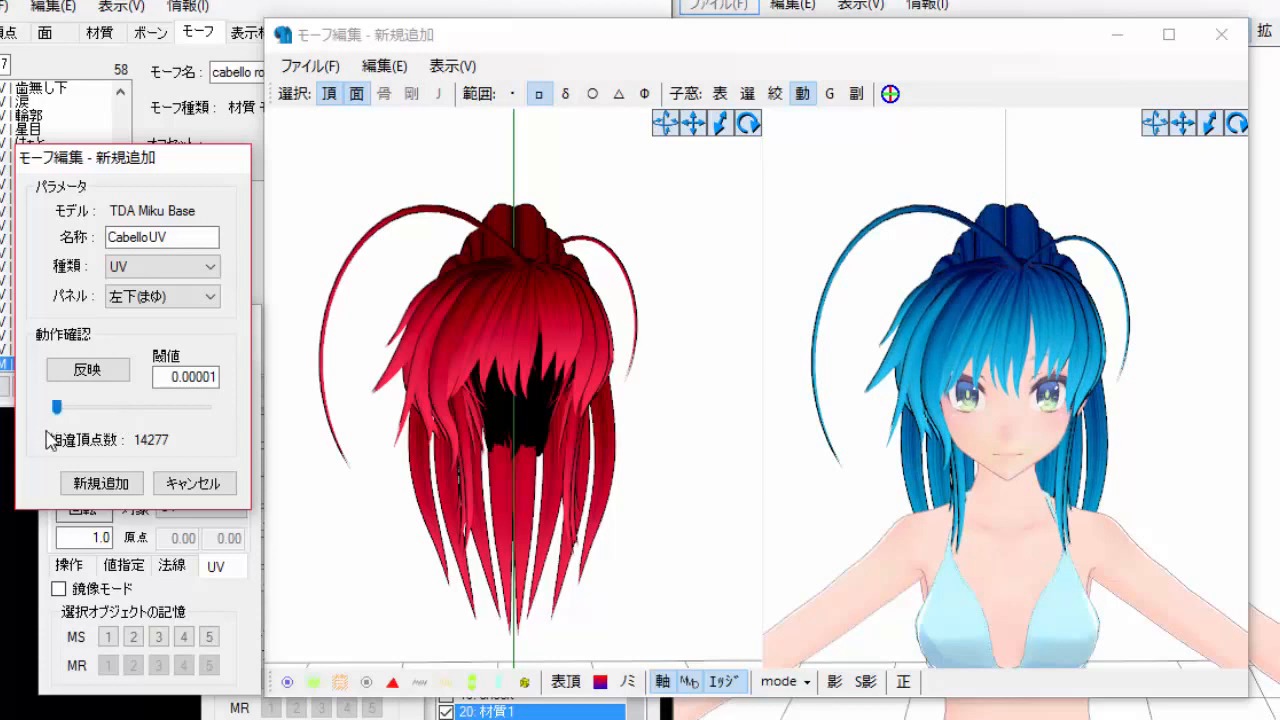
Add CabelloUV as a new morph, decline creating another, and close the morph editor.
left_click(104, 484)
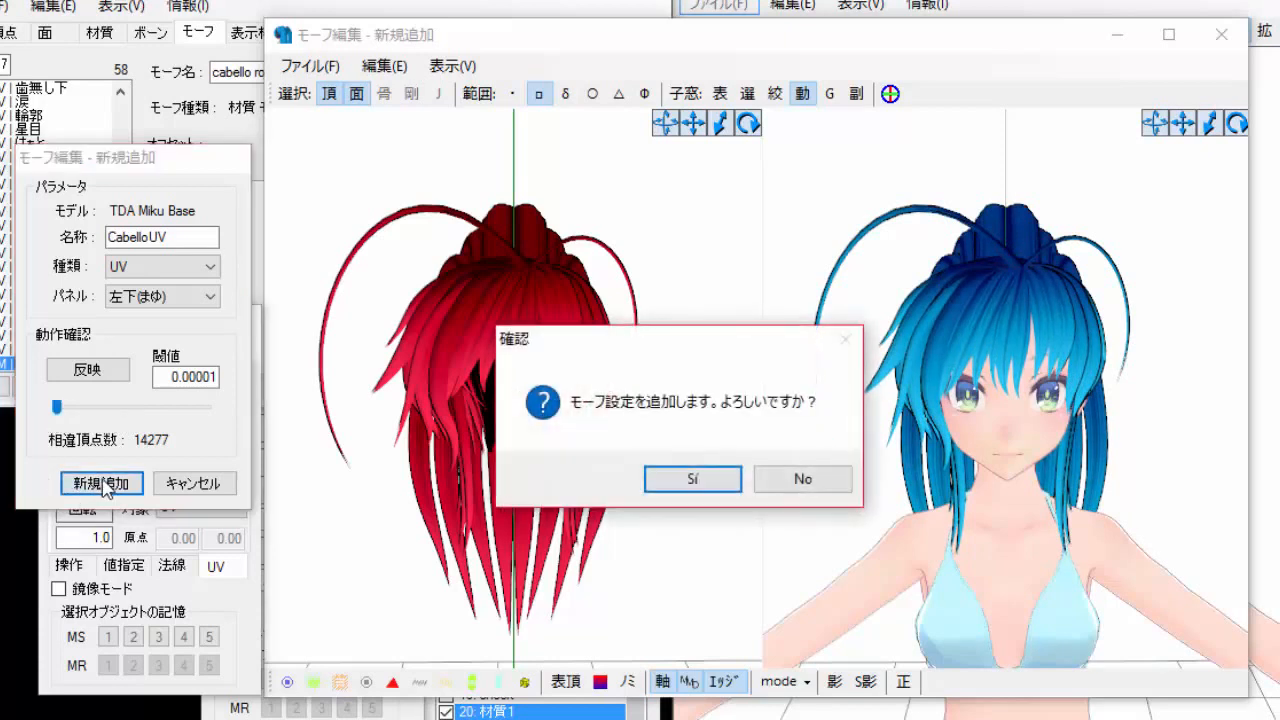
left_click(688, 481)
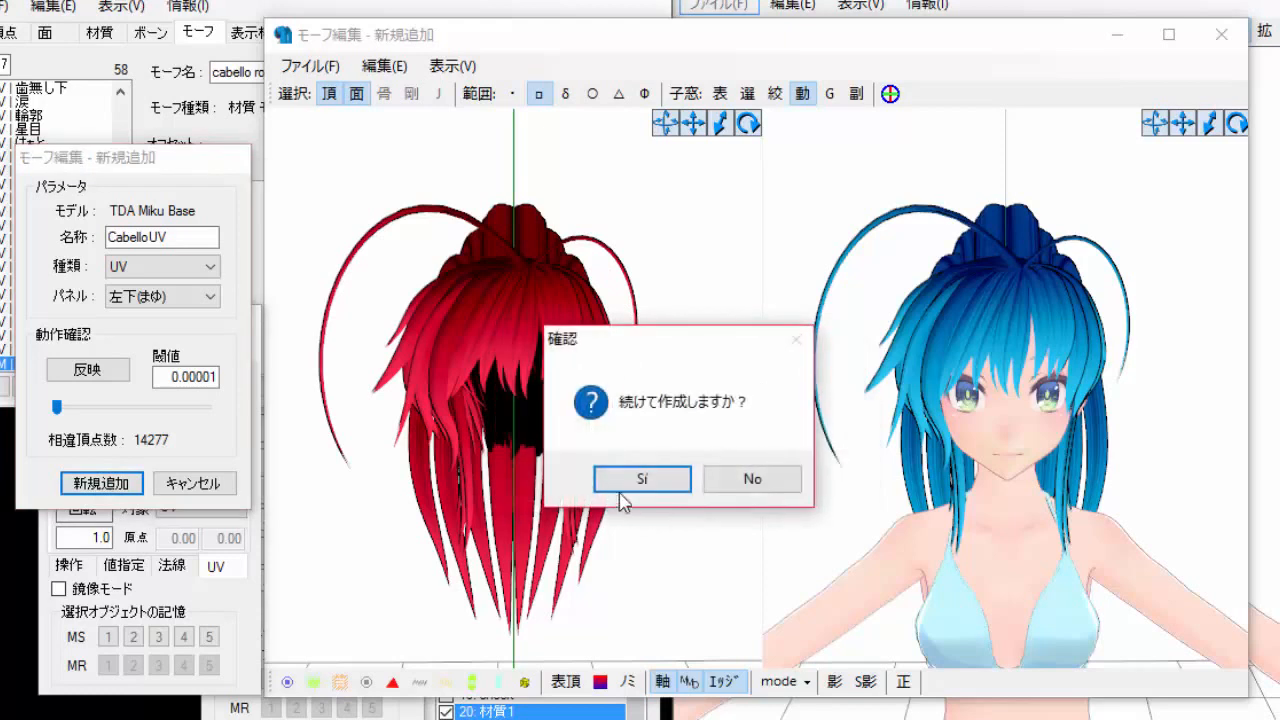
left_click(643, 480)
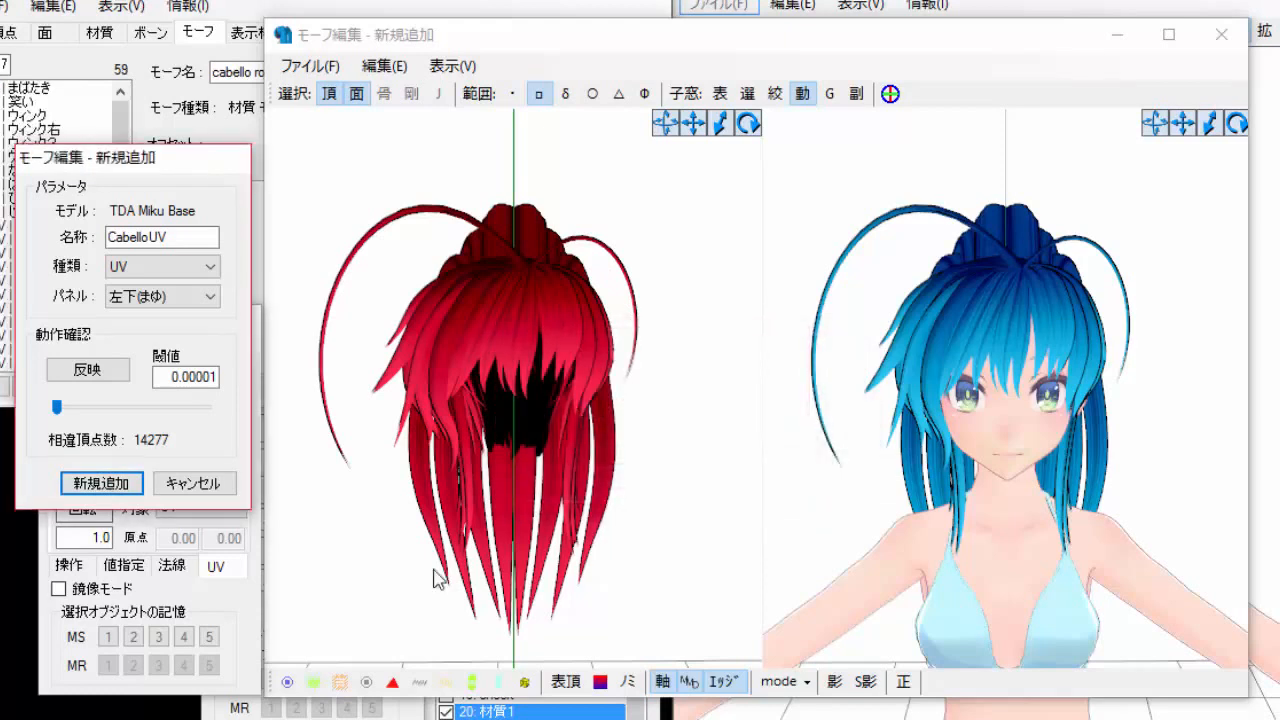
left_click(195, 484)
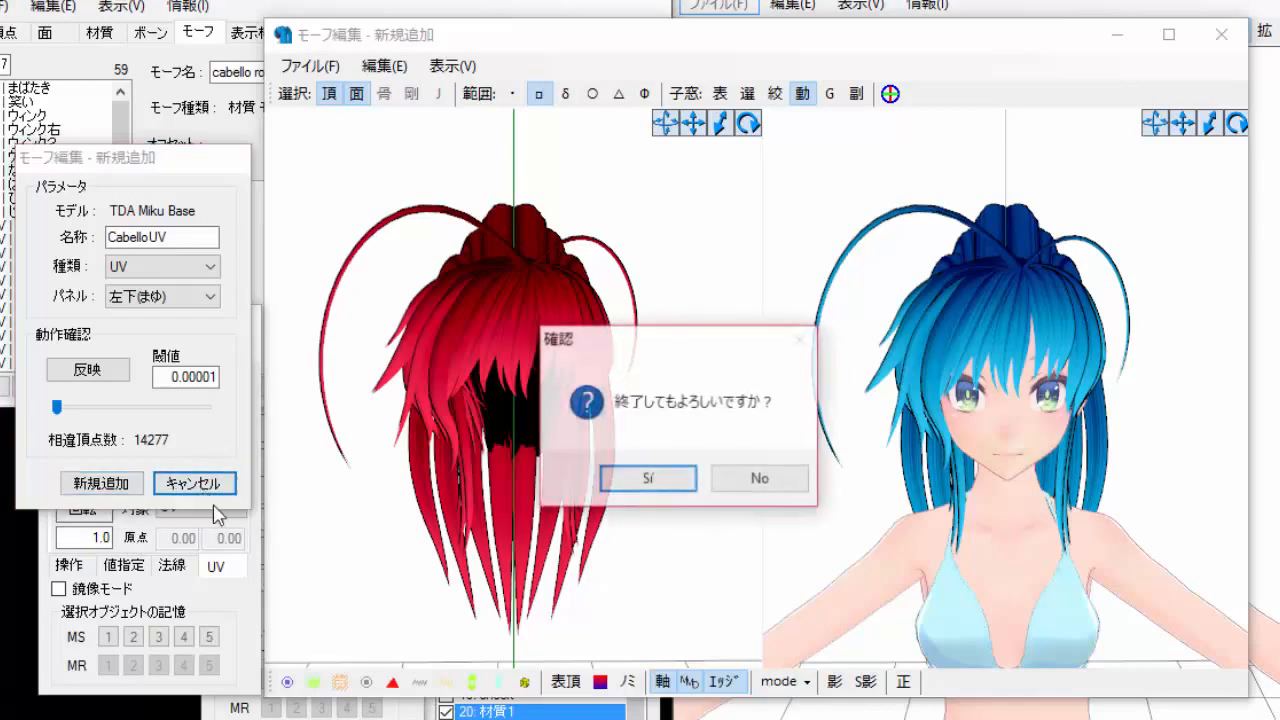
left_click(657, 484)
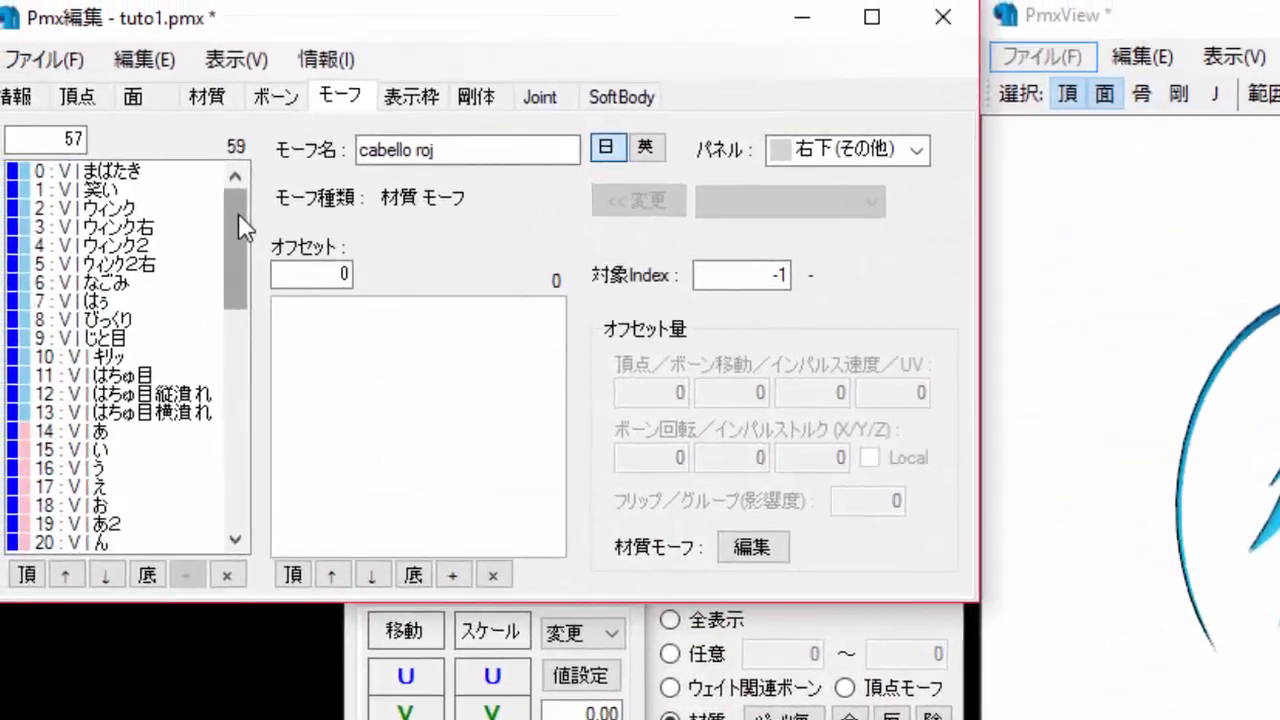
Move the CabelloUV morph to the 右下(その他) panel, matching the cabello roj morph's panel.
left_click_drag(121, 125, 121, 318)
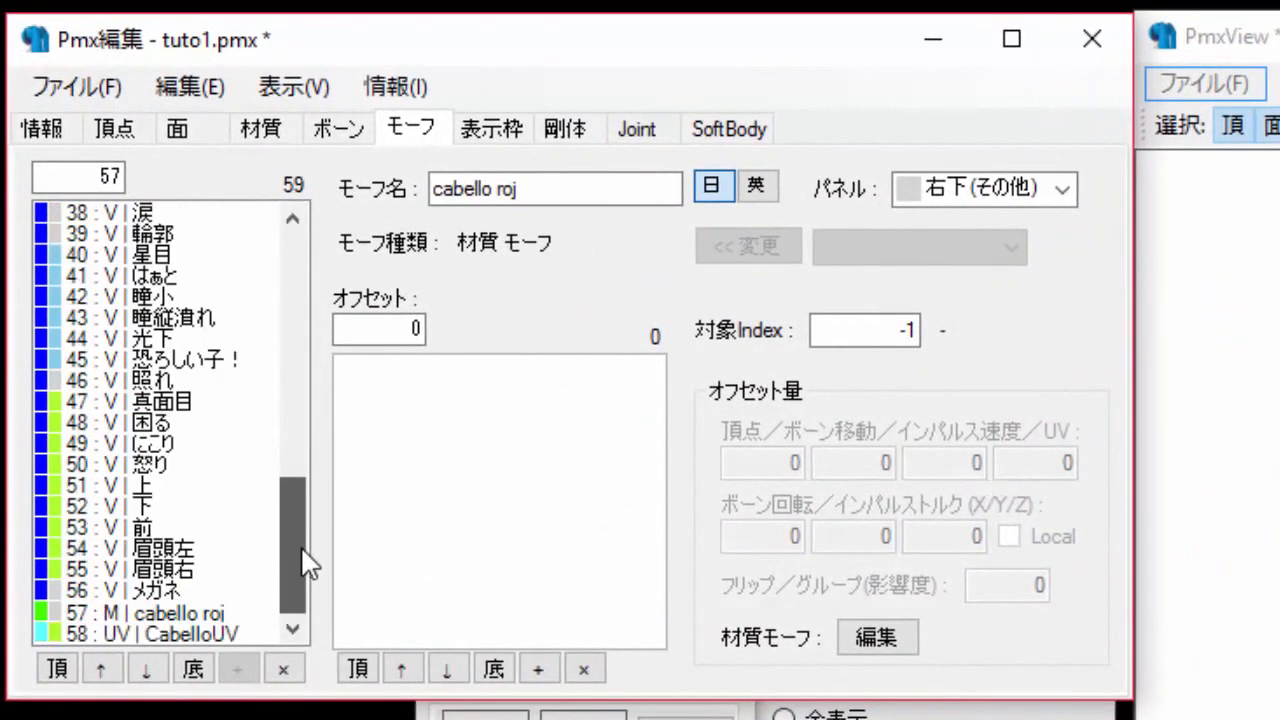
left_click(178, 634)
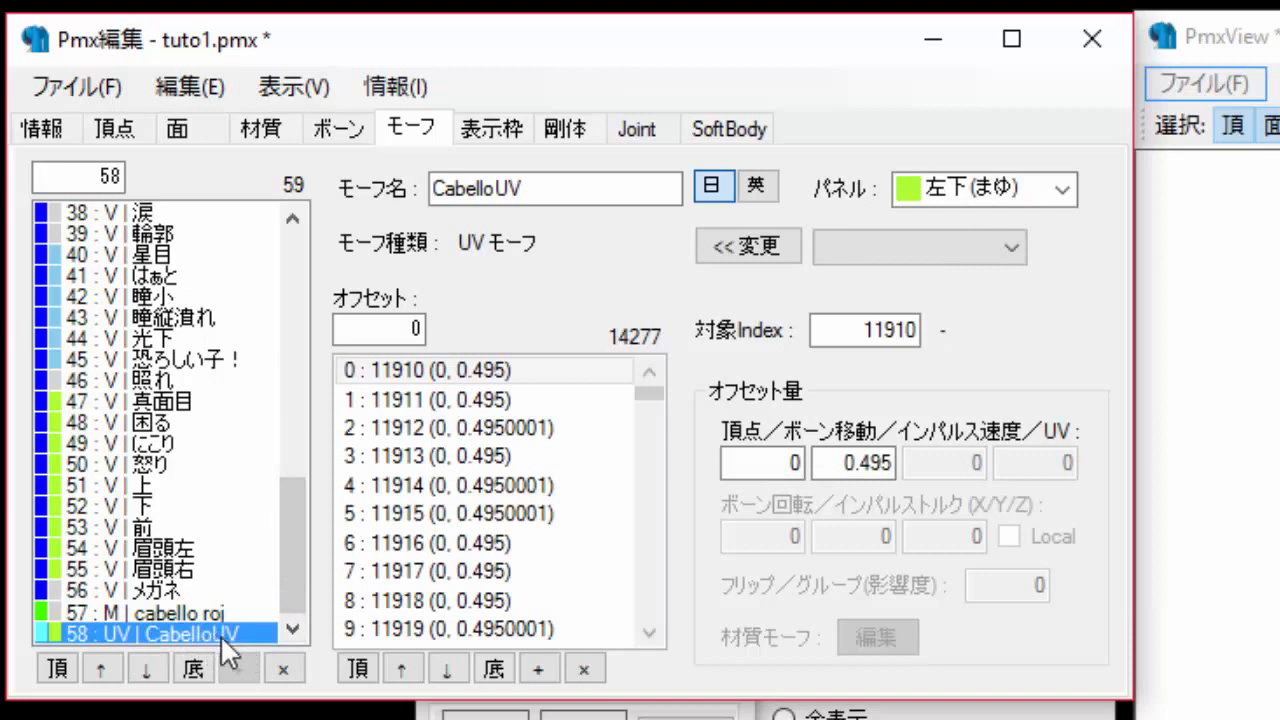
left_click(1000, 192)
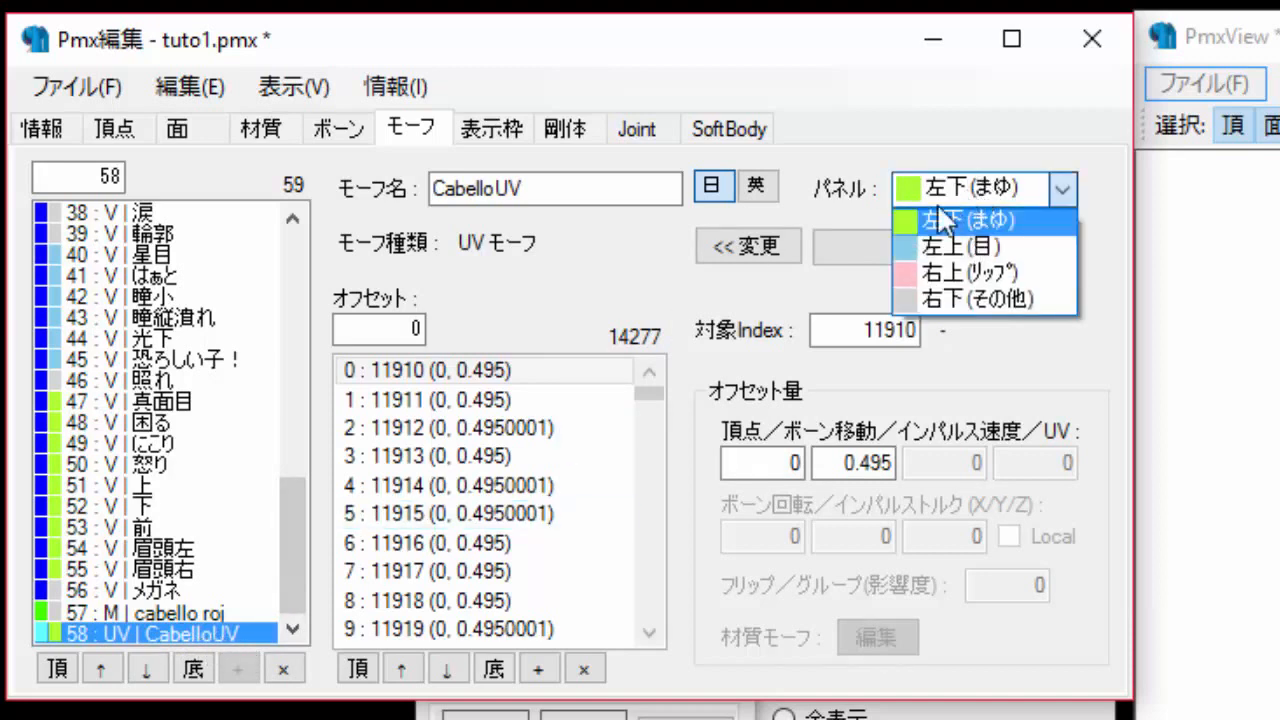
left_click(954, 297)
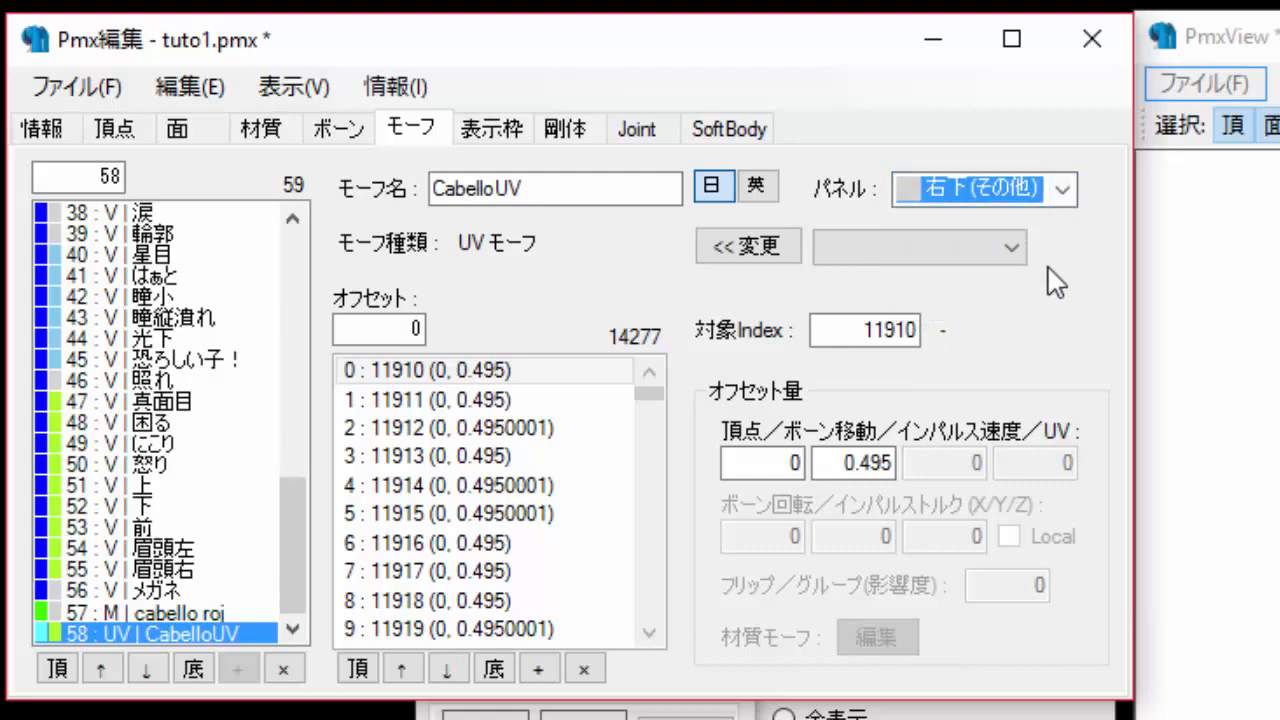
left_click(210, 612)
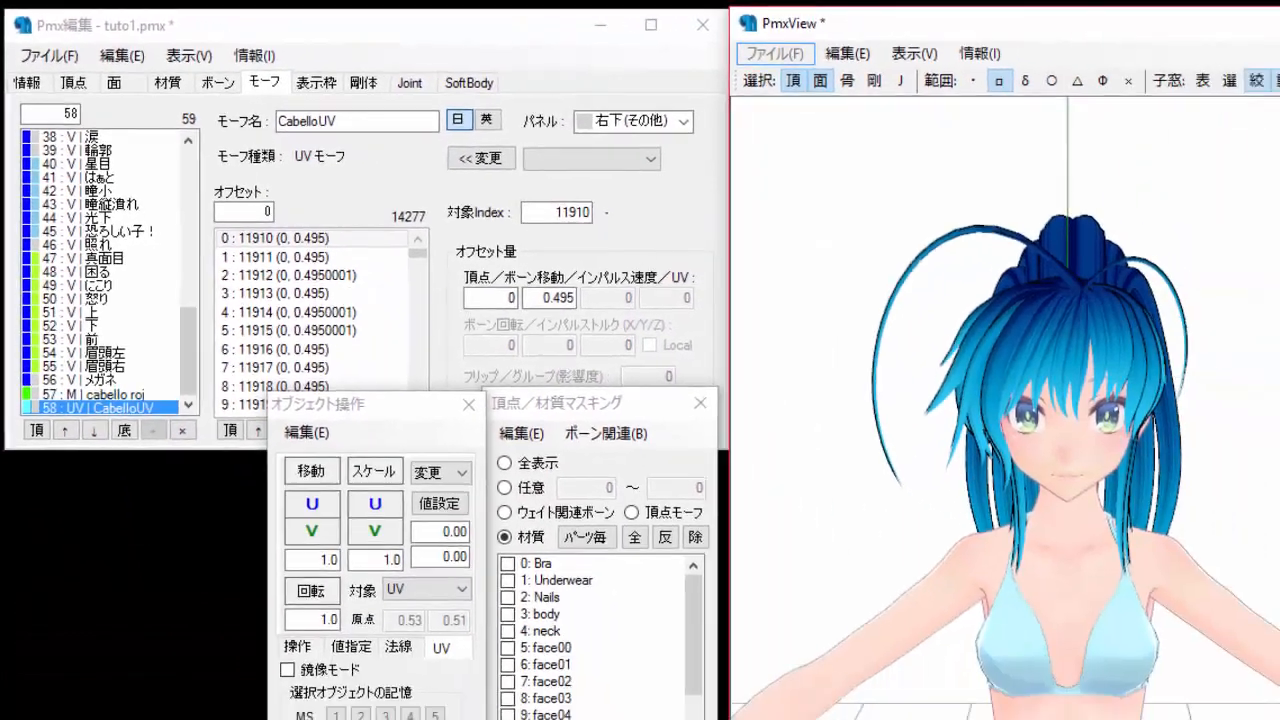
Open the Transform View and test the CabelloUV morph by moving its strength slider.
left_click(1270, 70)
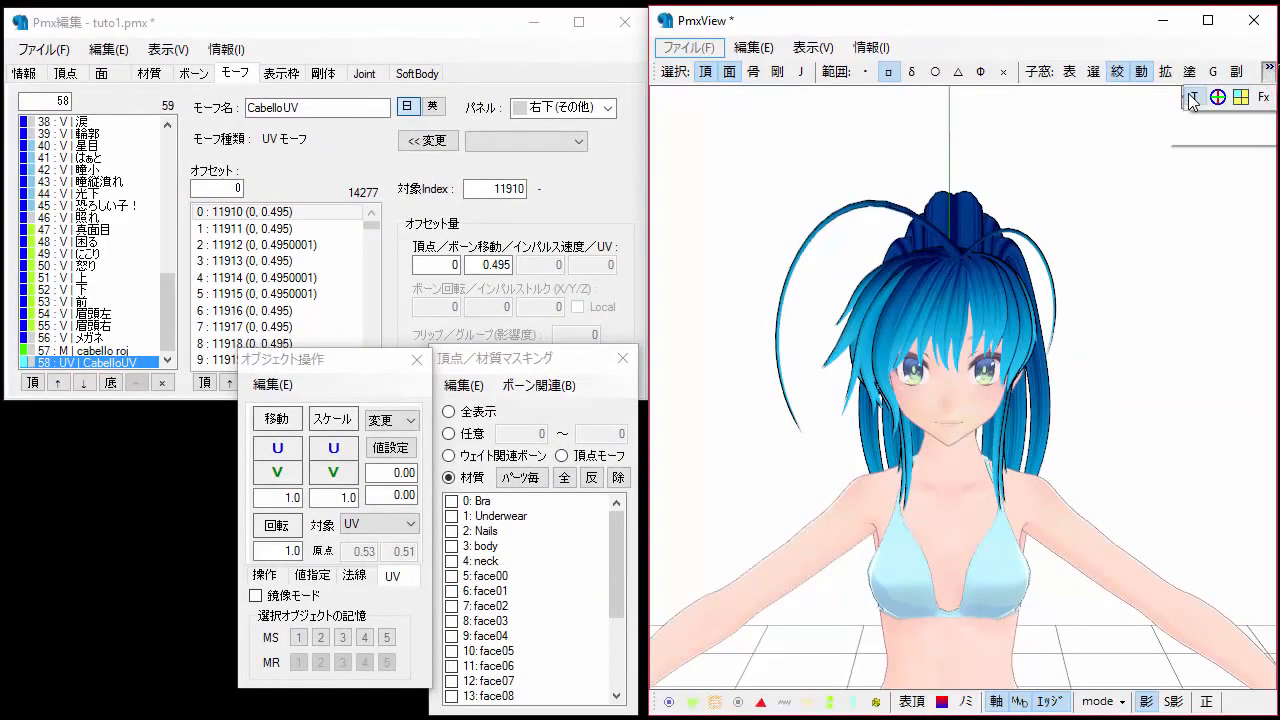
left_click(1217, 97)
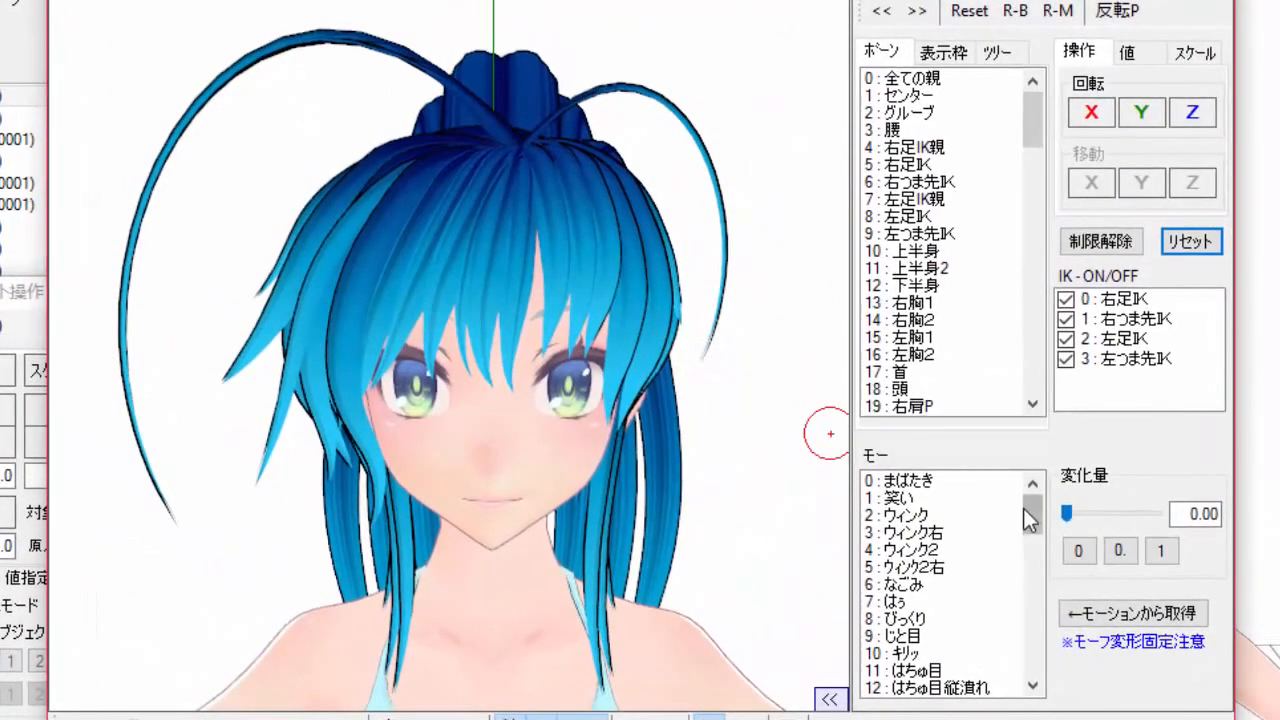
left_click_drag(1052, 519, 1062, 667)
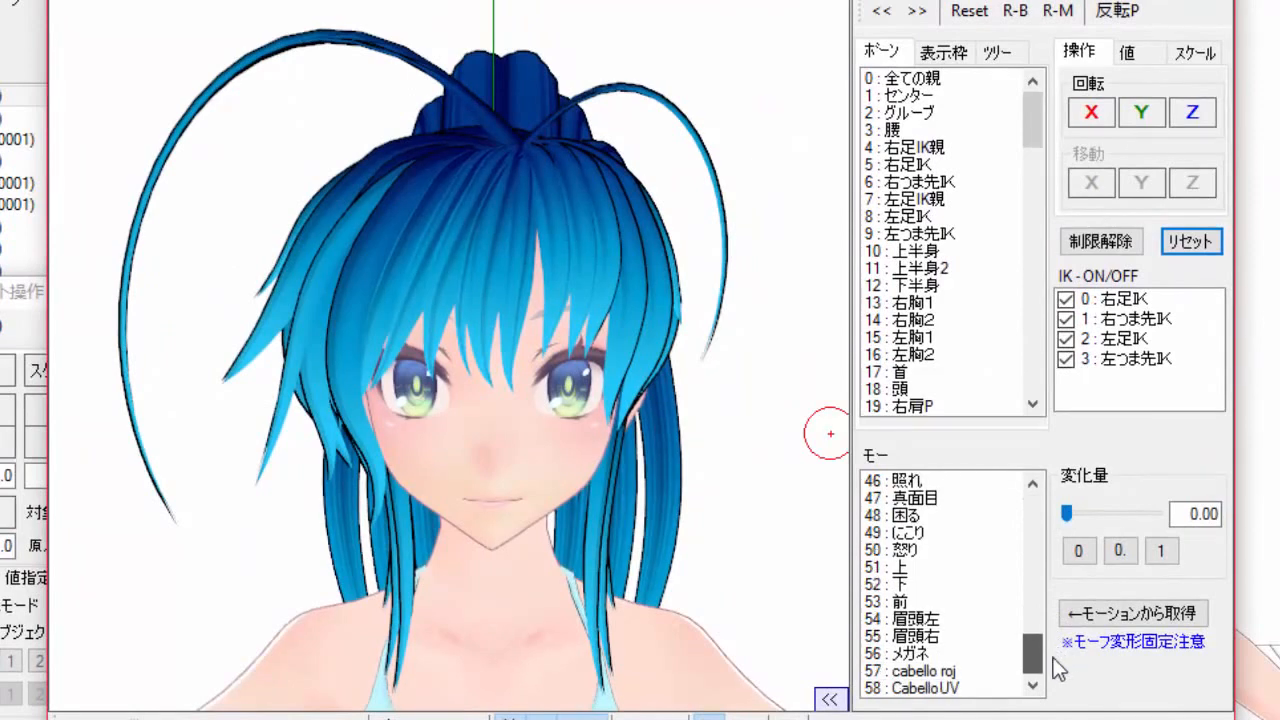
left_click(948, 688)
mouse_move(1065, 518)
left_mouse_down()
mouse_move(1180, 514)
mouse_move(1026, 522)
mouse_move(1167, 501)
mouse_move(1047, 535)
left_mouse_up()
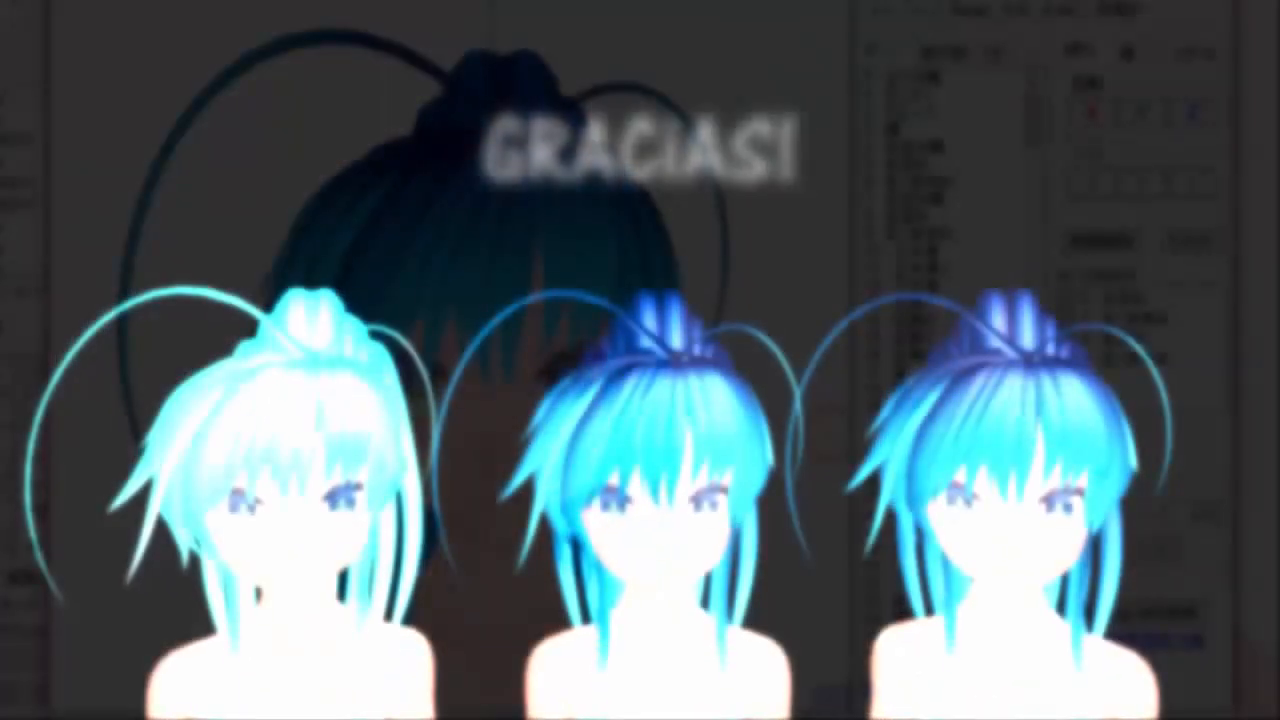